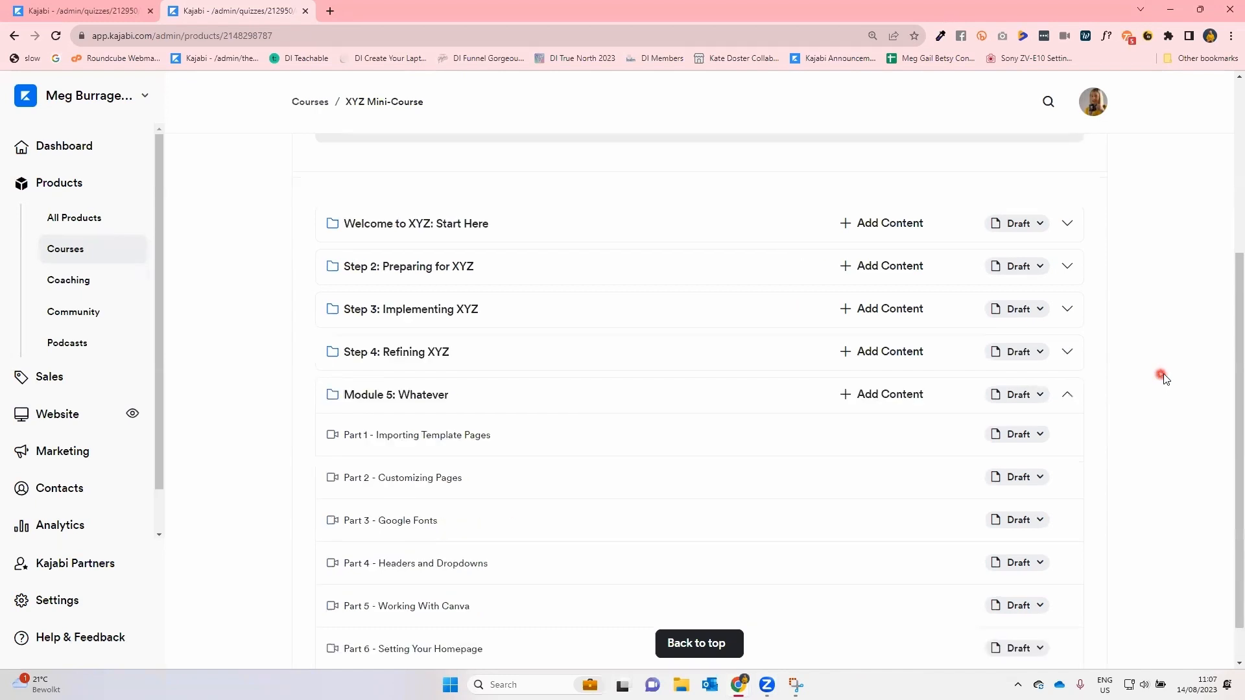
- Create a new quiz inside the "Welcome to XYZ: Start Here" module
scroll(1162, 379, "up", 2)
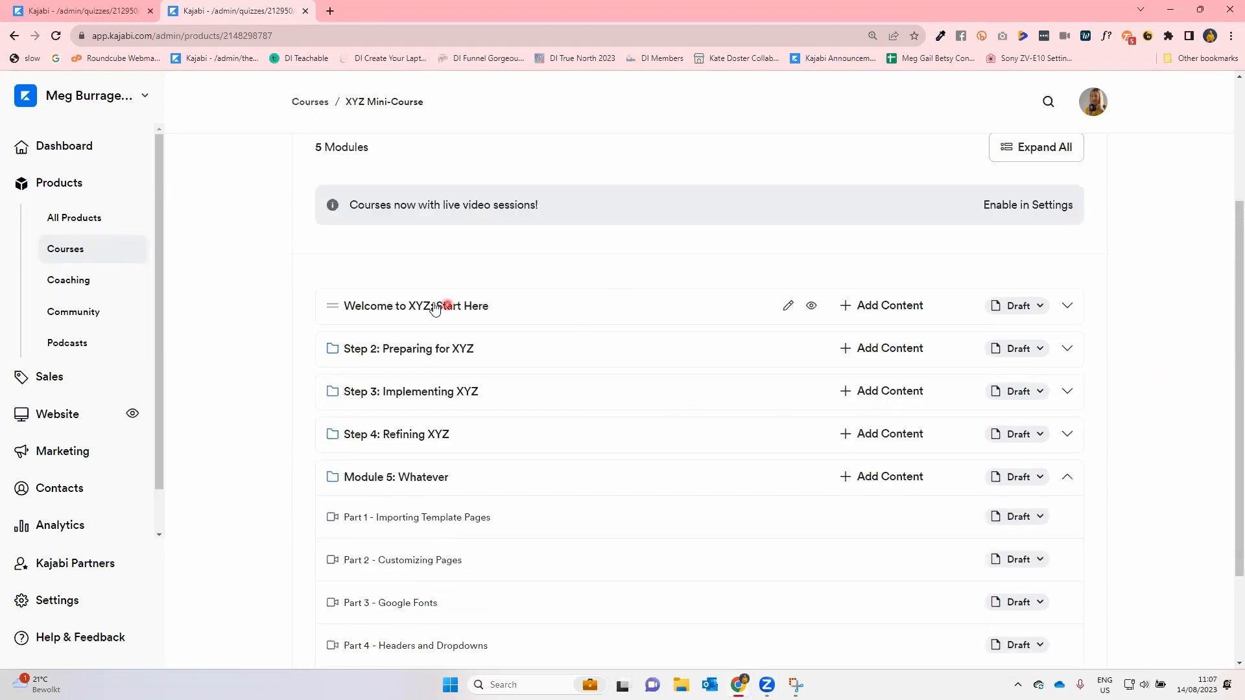
left_click(881, 309)
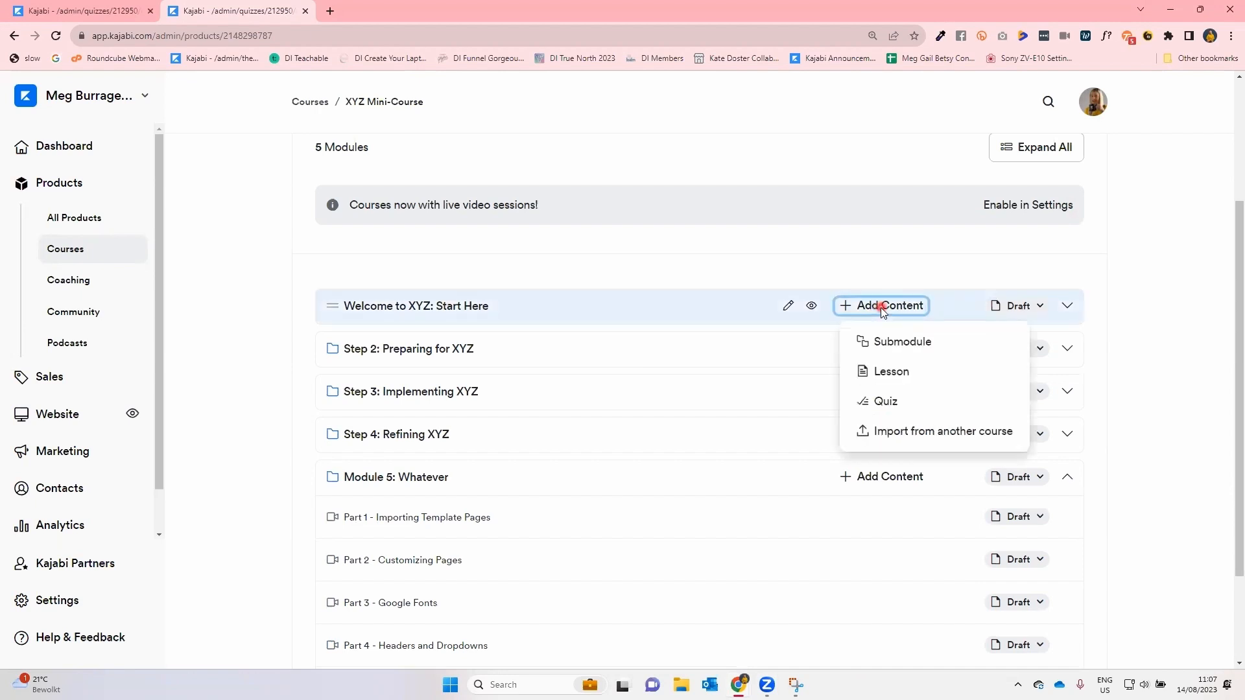
left_click(877, 403)
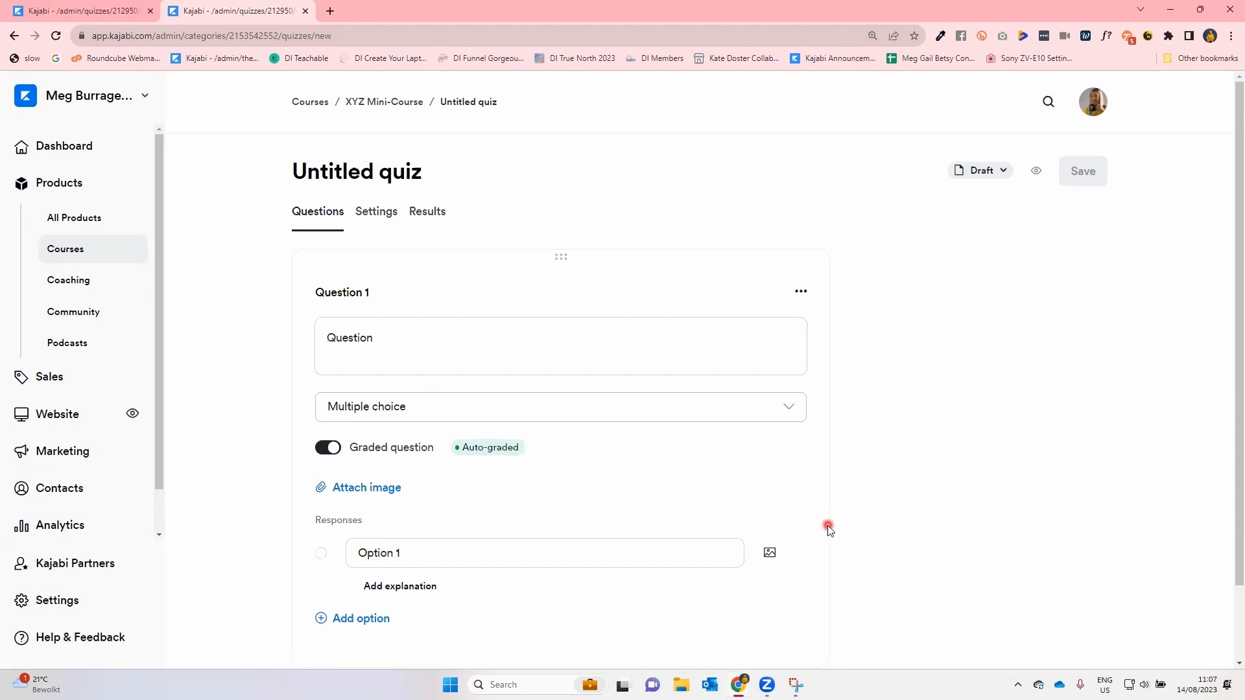
- Try the short answer and file upload types for question 1, and return it to multiple choice
scroll(900, 502, "down", 1)
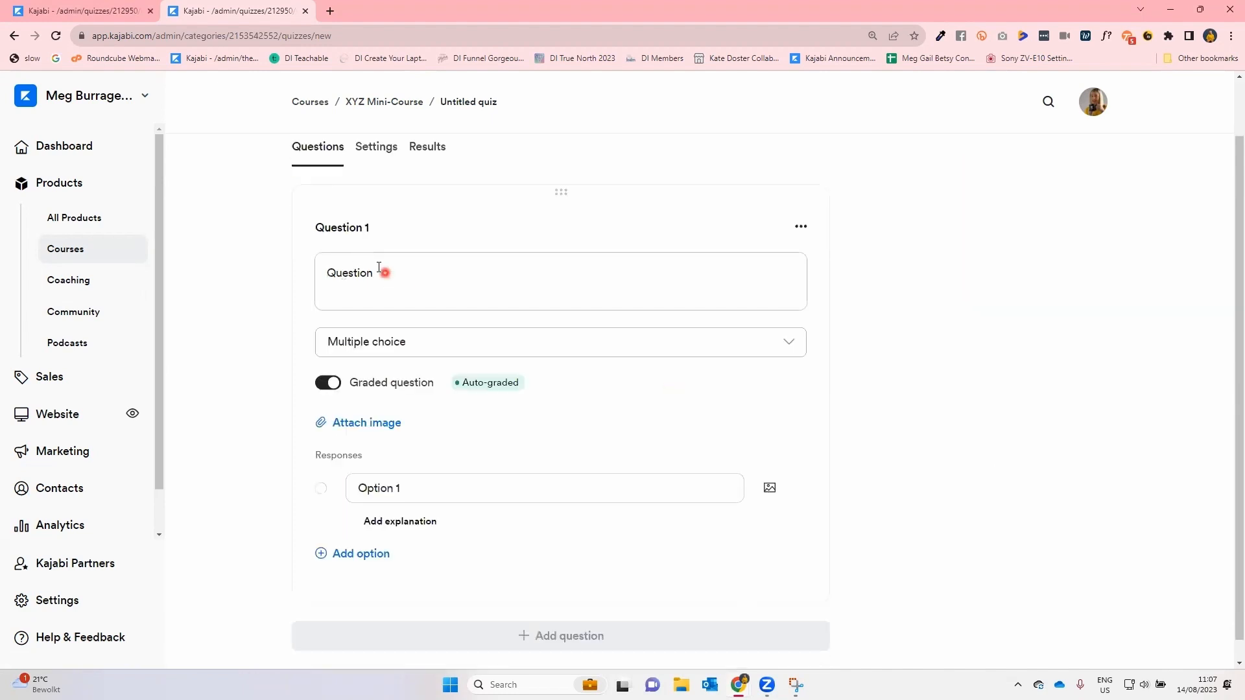
left_click(488, 344)
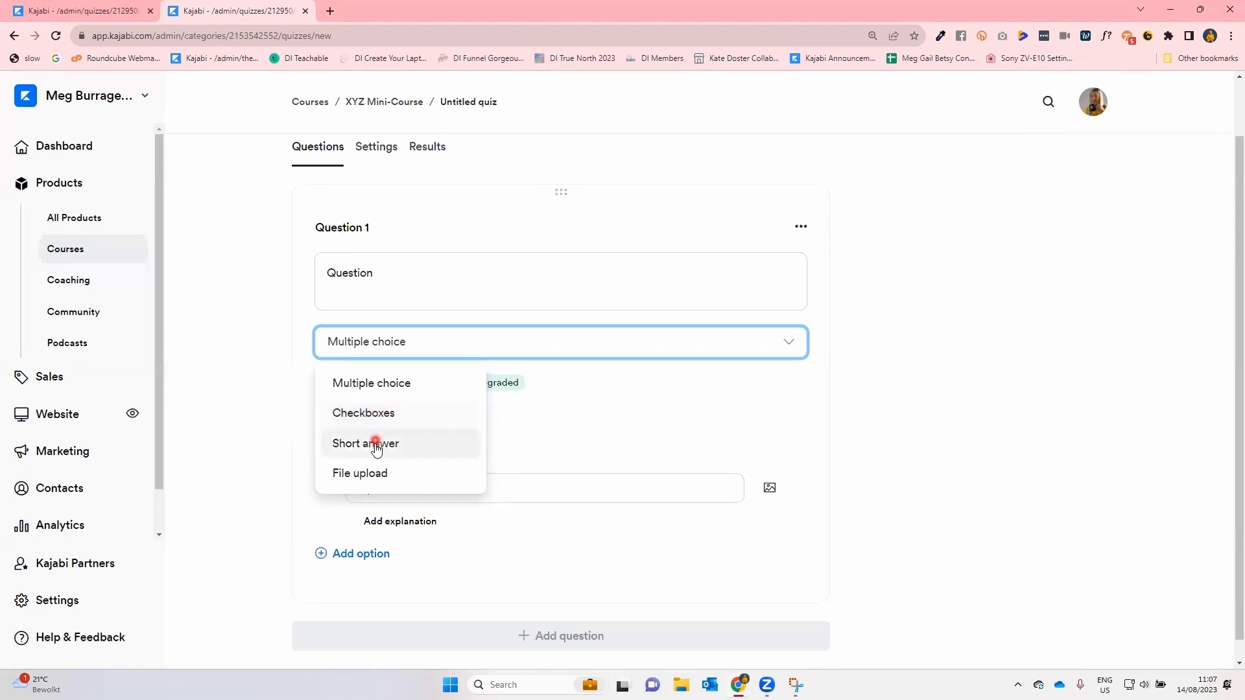
left_click(376, 447)
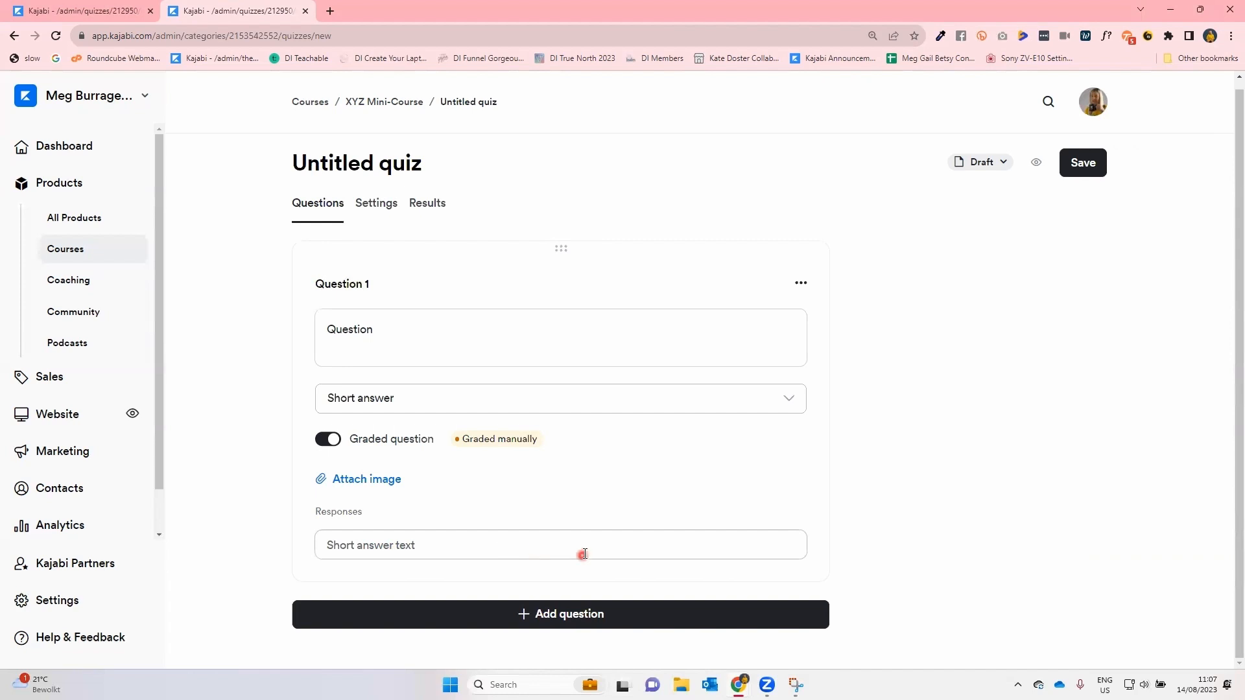
left_click(418, 399)
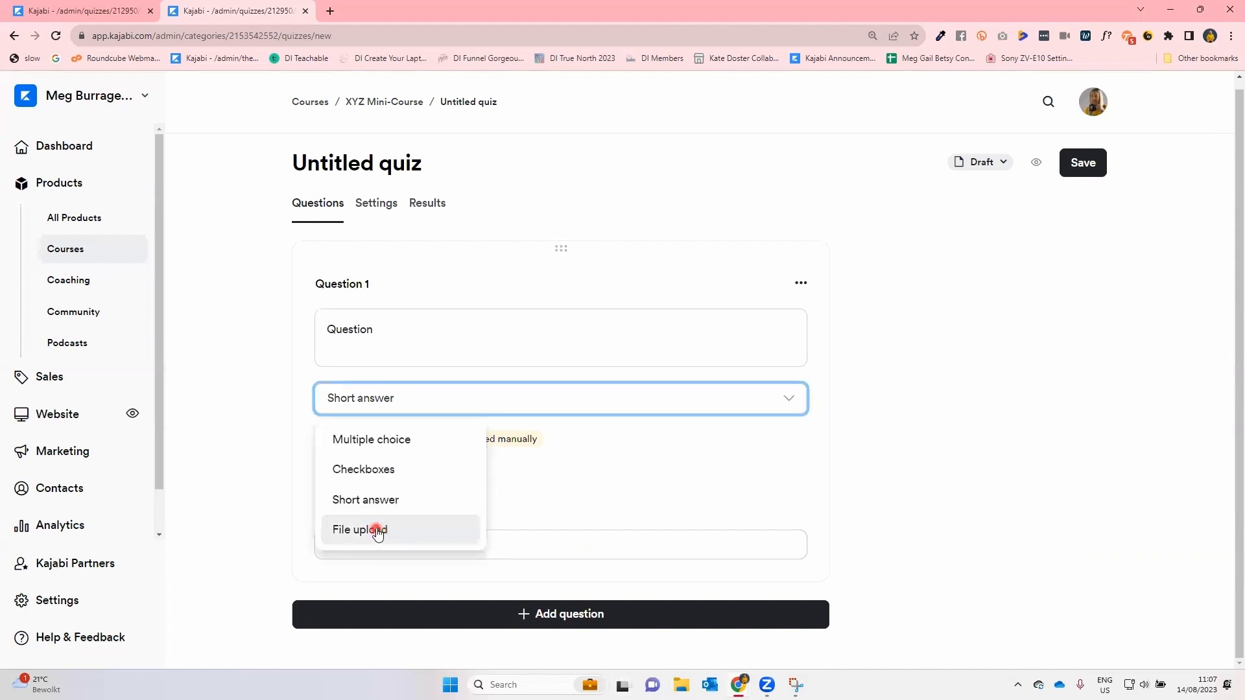
left_click(376, 534)
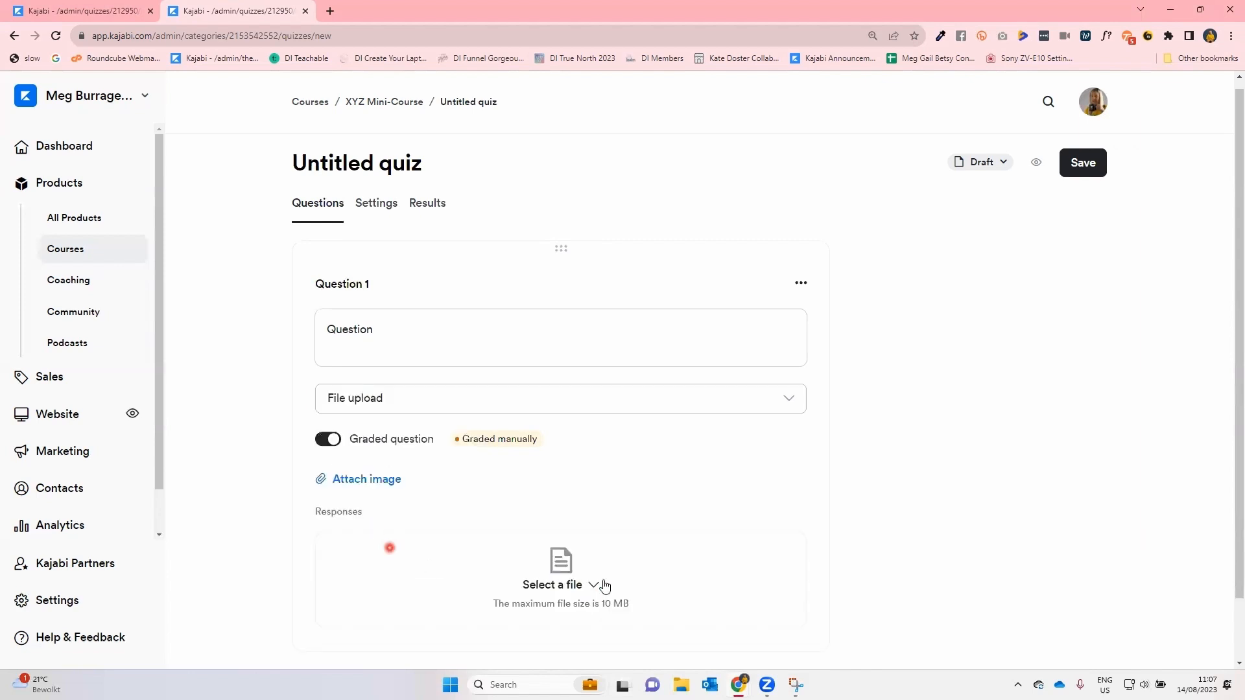
left_click(391, 408)
left_click(402, 441)
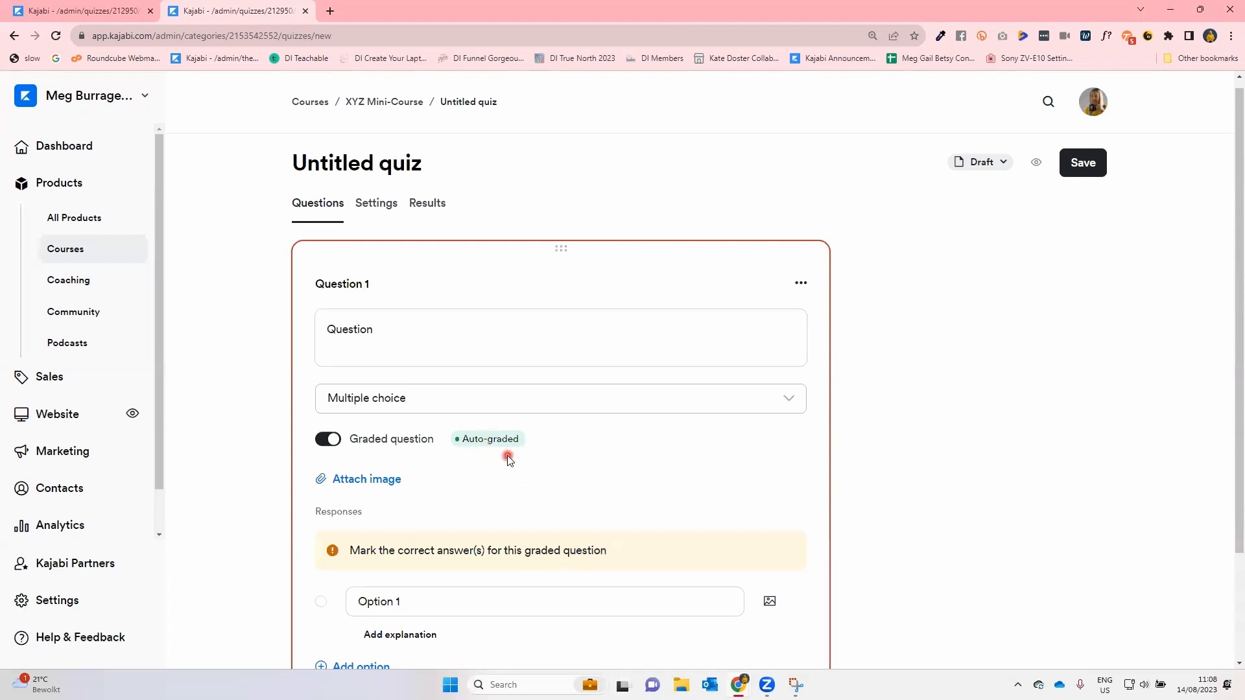
- Name the first response of question 1 "True" and mark it as the correct answer, without an explanation
scroll(511, 460, "down", 2)
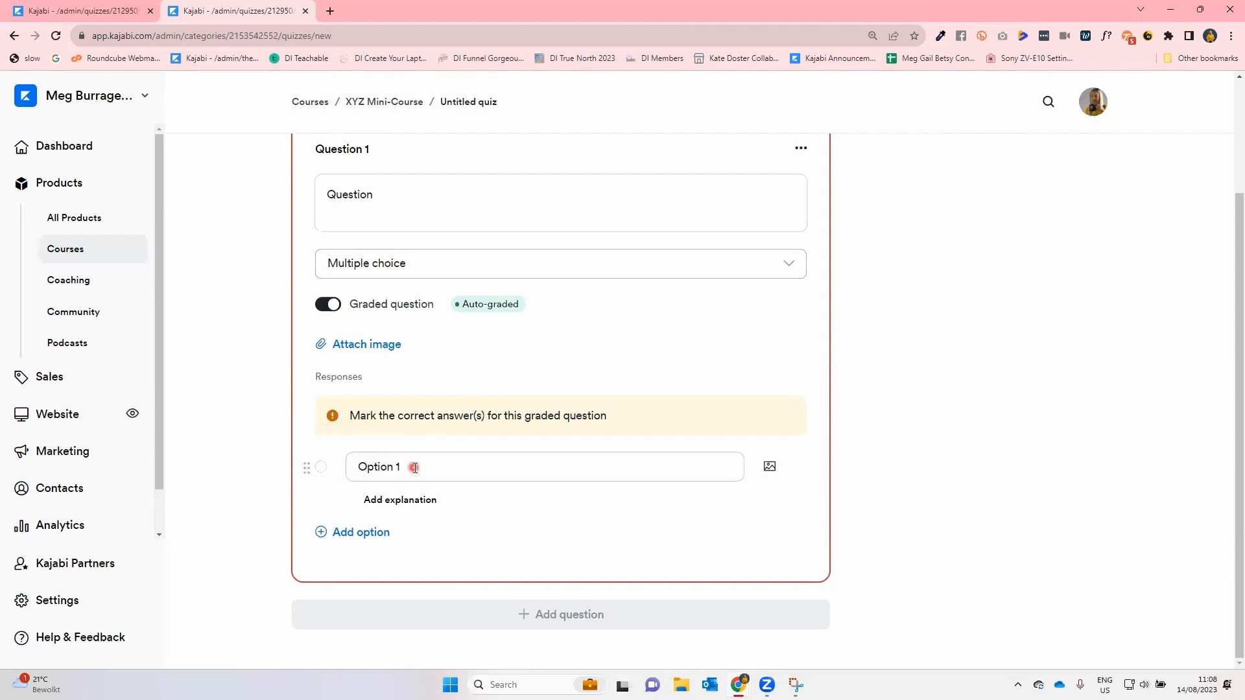
double_click(375, 469)
type("True")
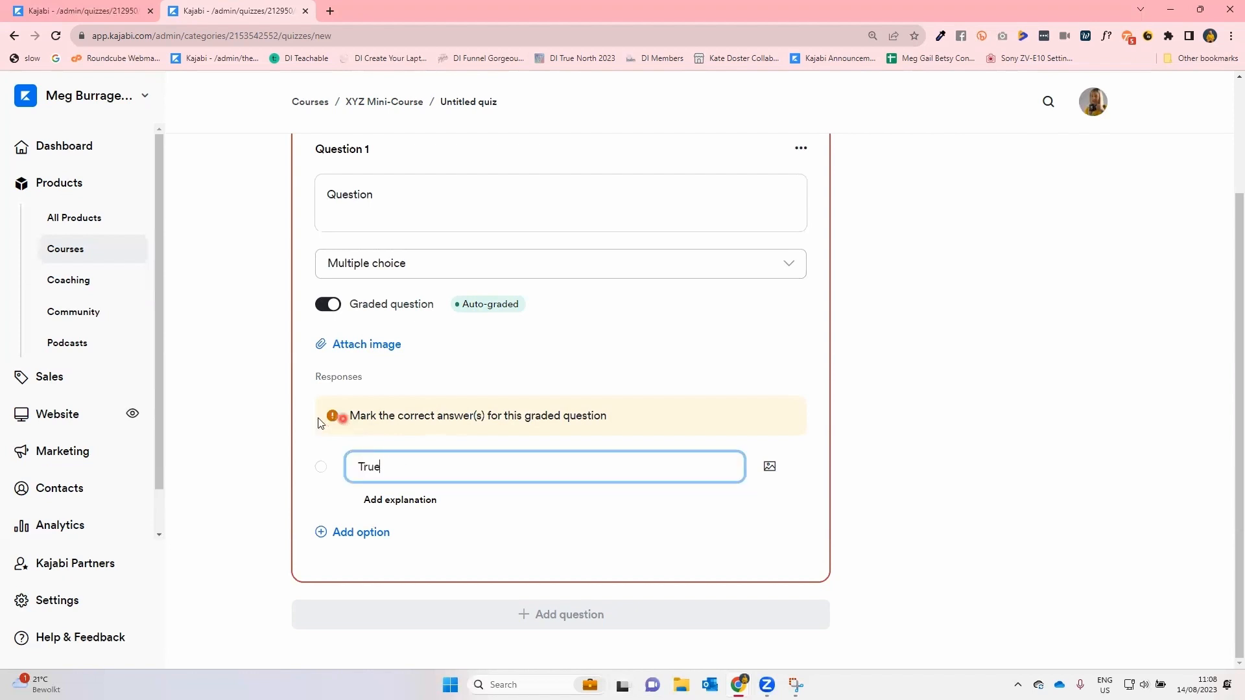
left_click(321, 468)
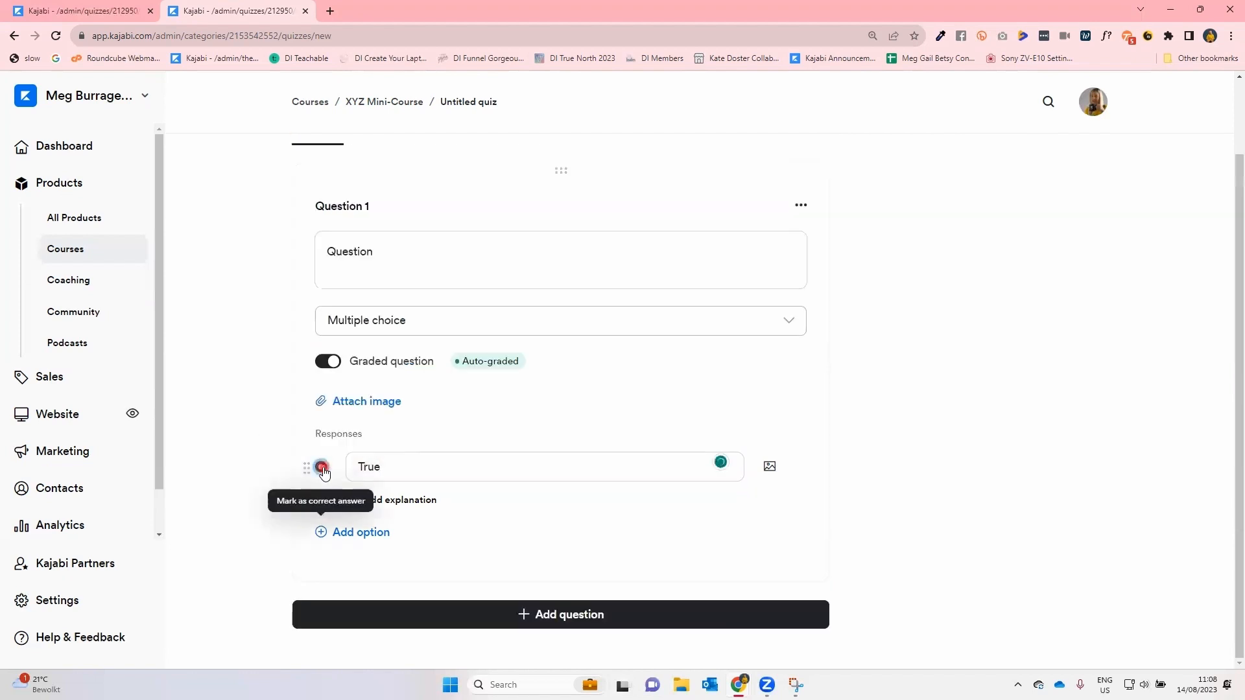
left_click(408, 501)
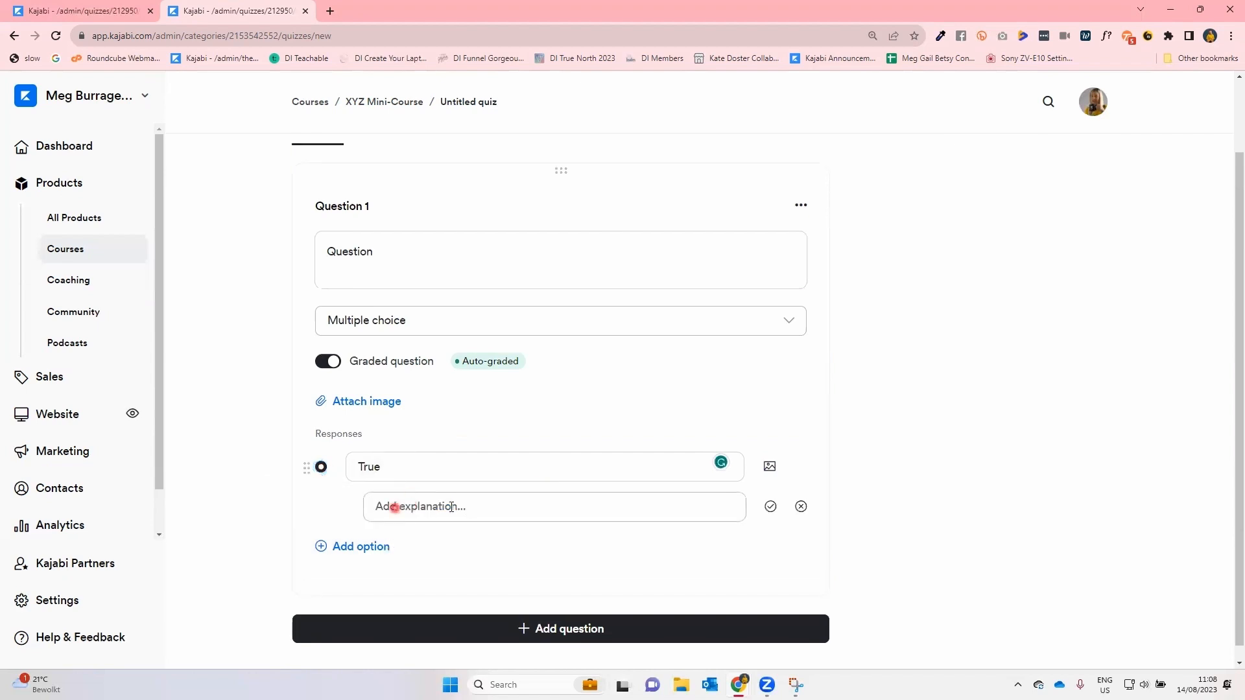
left_click(801, 507)
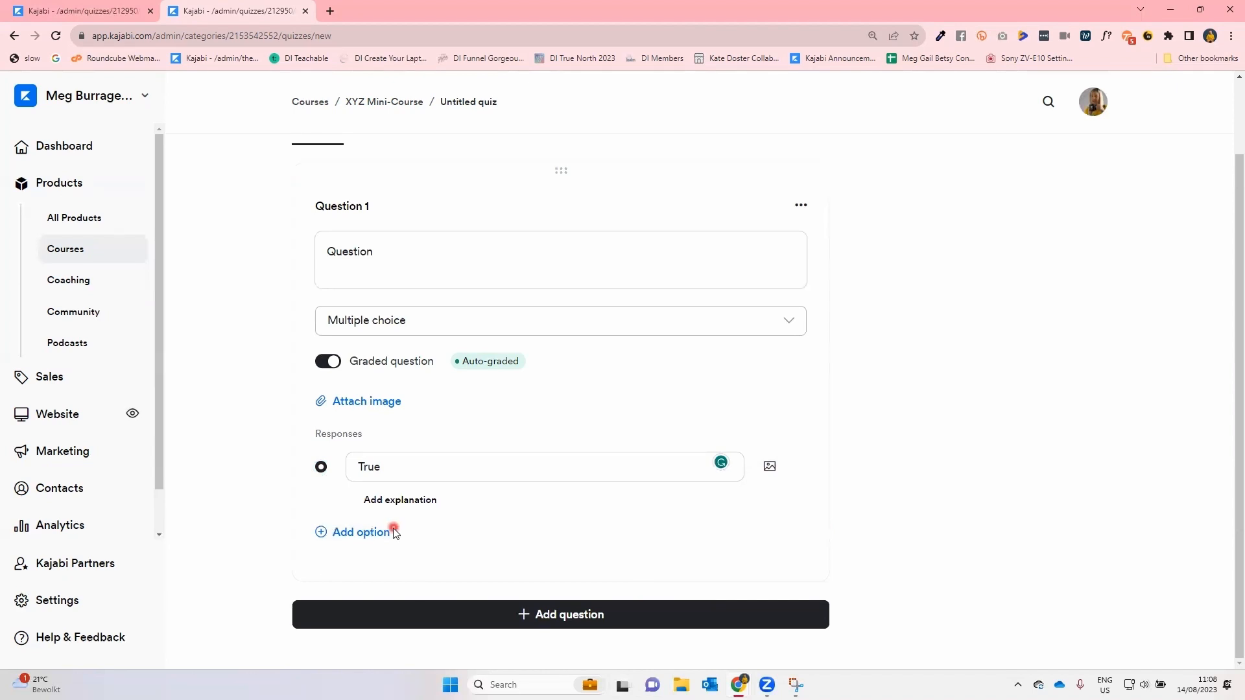
- Add a second response named "False" to question 1
left_click(371, 533)
double_click(374, 540)
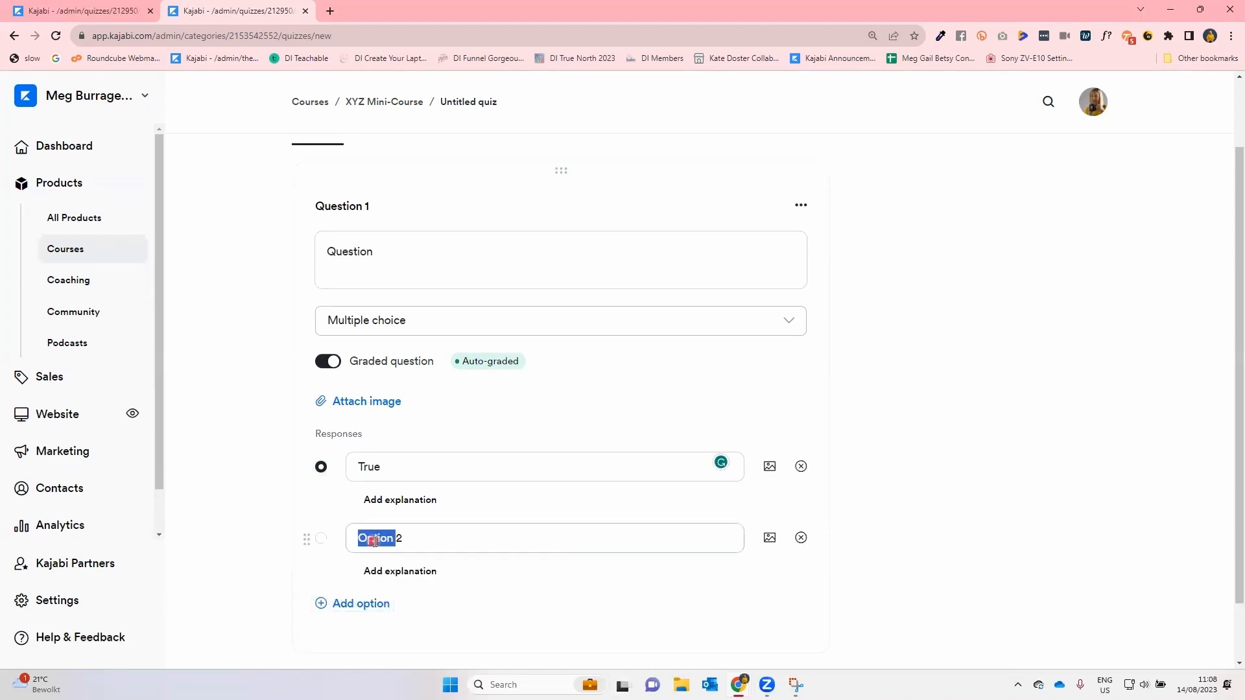
type("False")
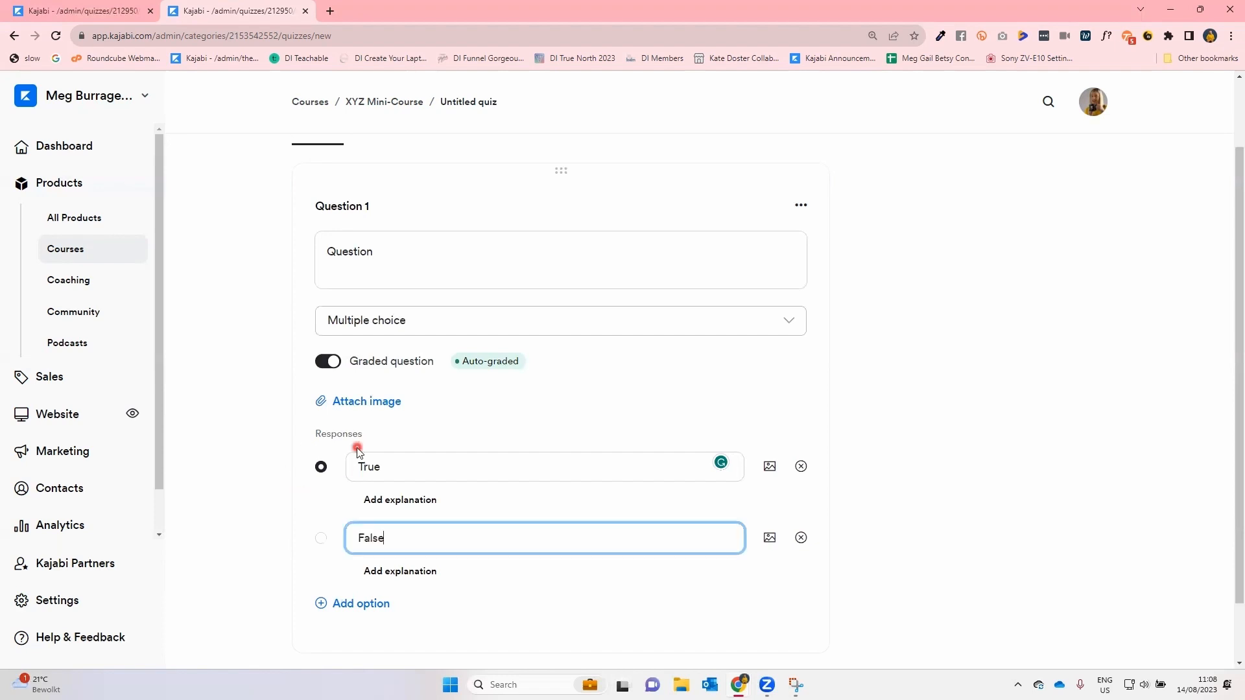
left_click(998, 478)
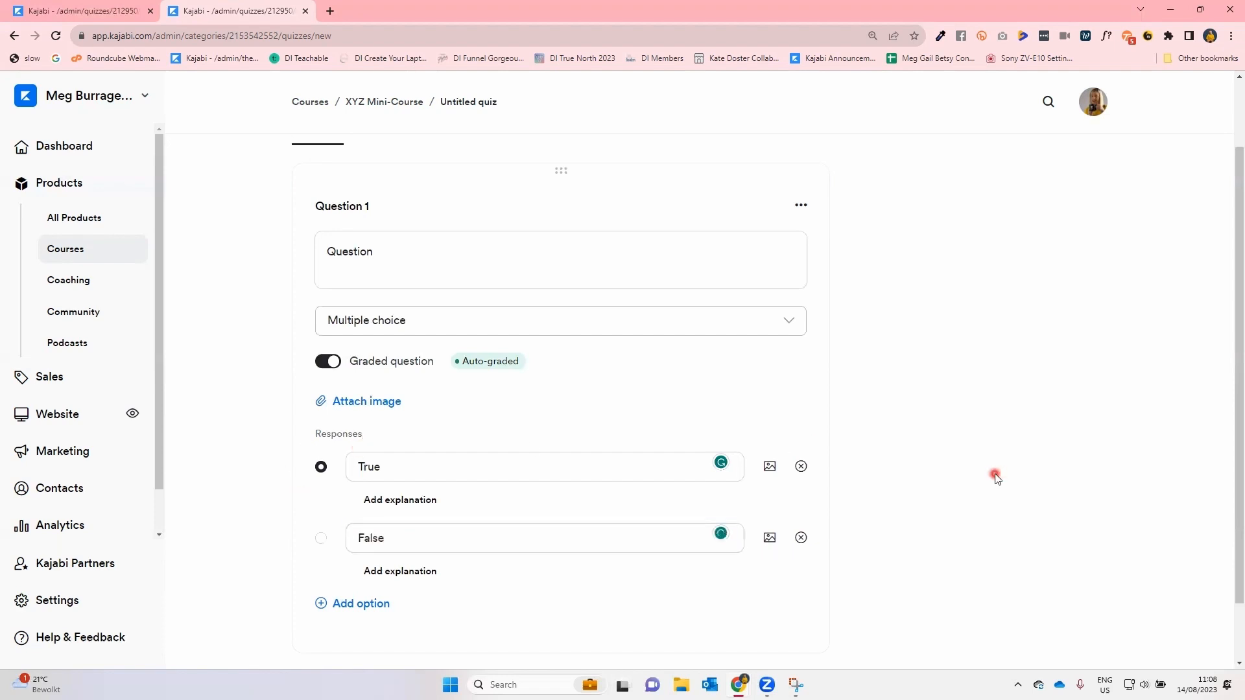
- Add a second question worded "Question 2" and set its type to checkboxes
scroll(995, 491, "down", 2)
left_click(552, 617)
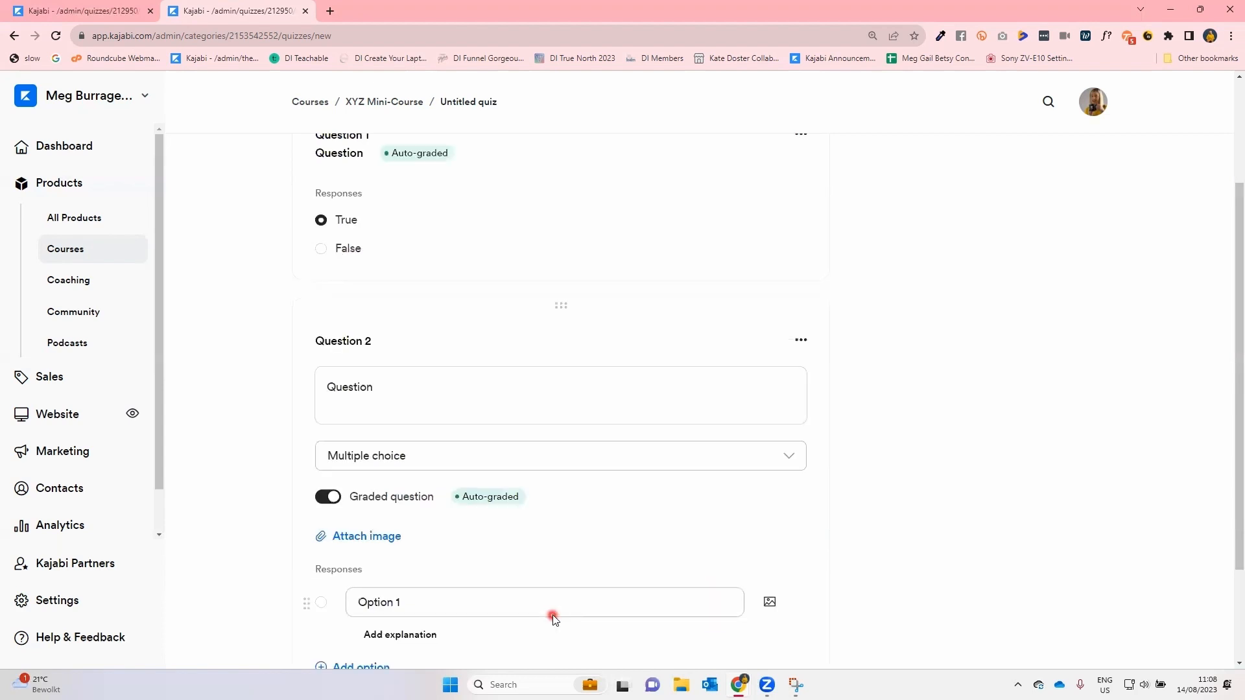
scroll(552, 616, "up", 3)
left_click(408, 547)
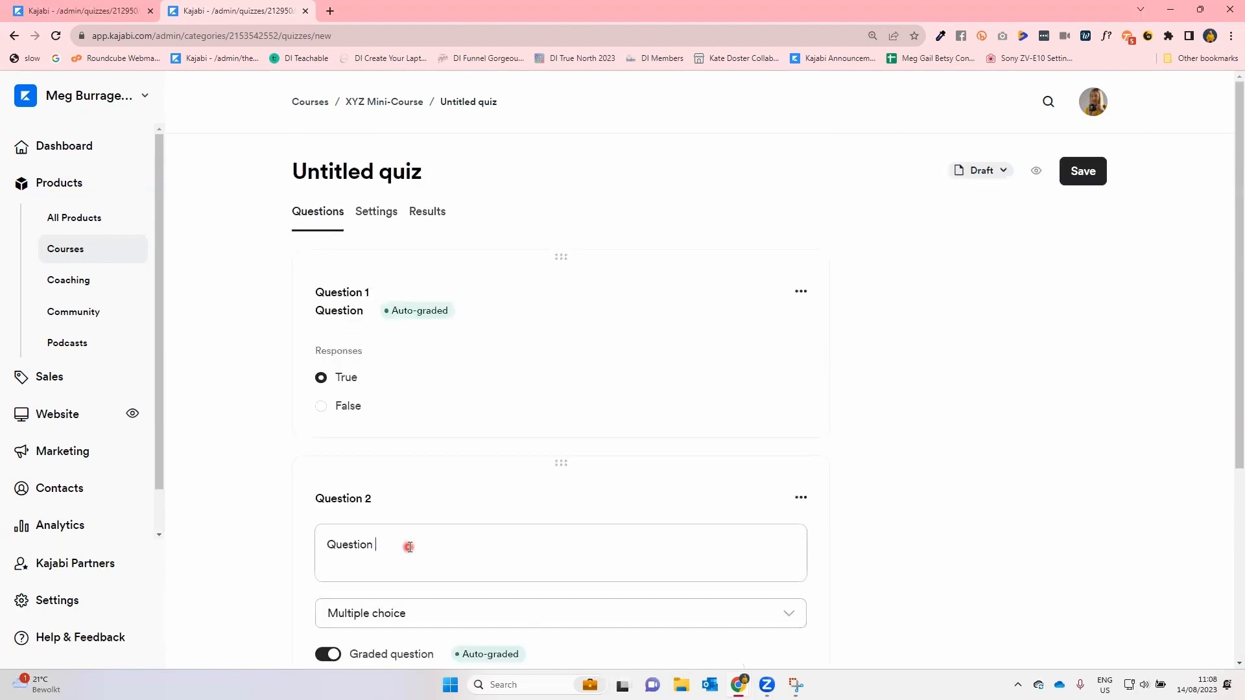
scroll(409, 548, "down", 4)
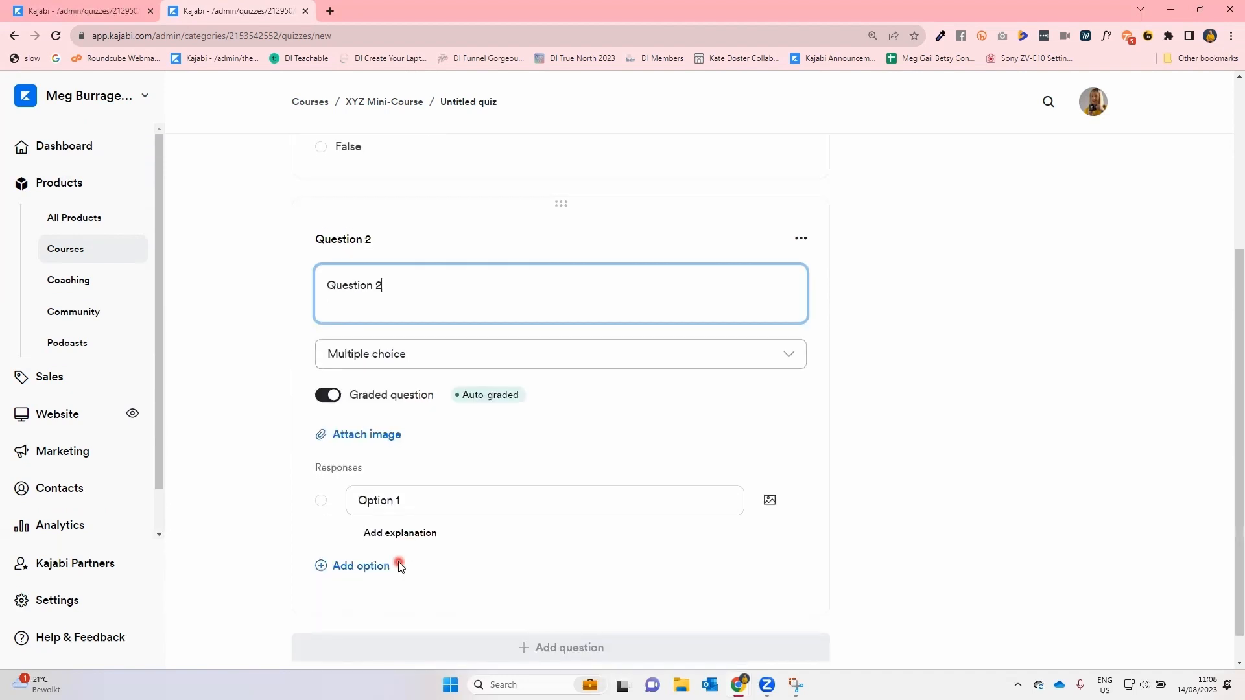
left_click(376, 368)
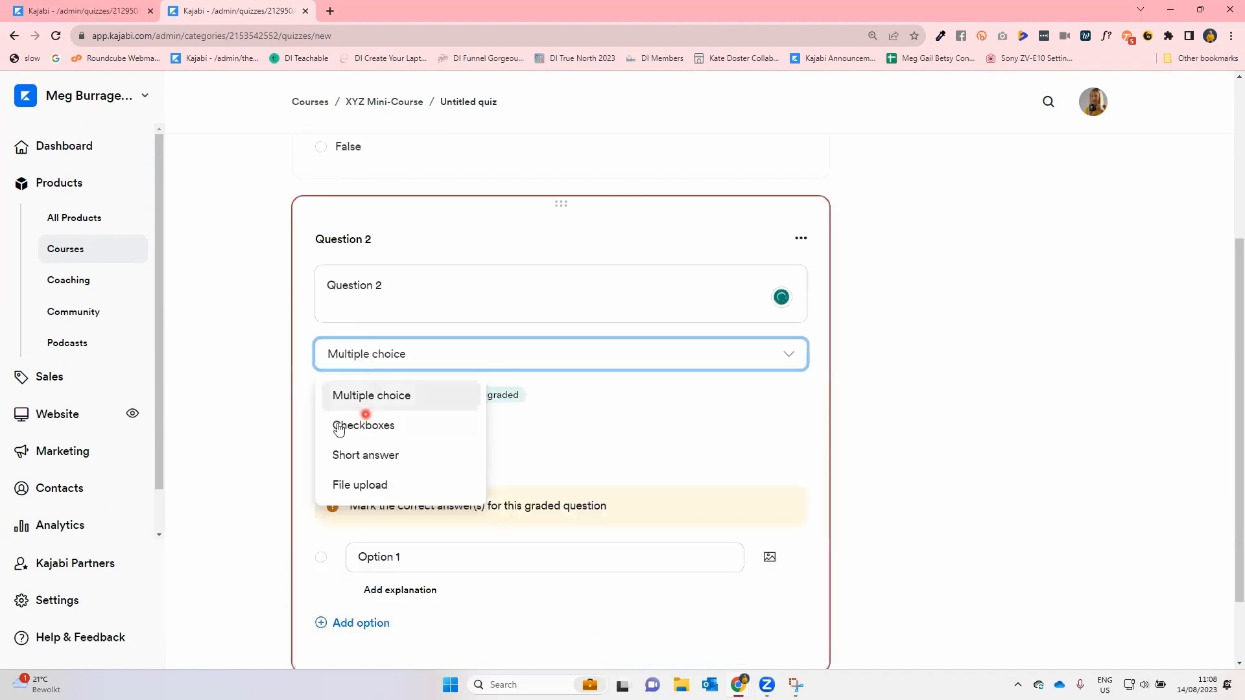
left_click(389, 426)
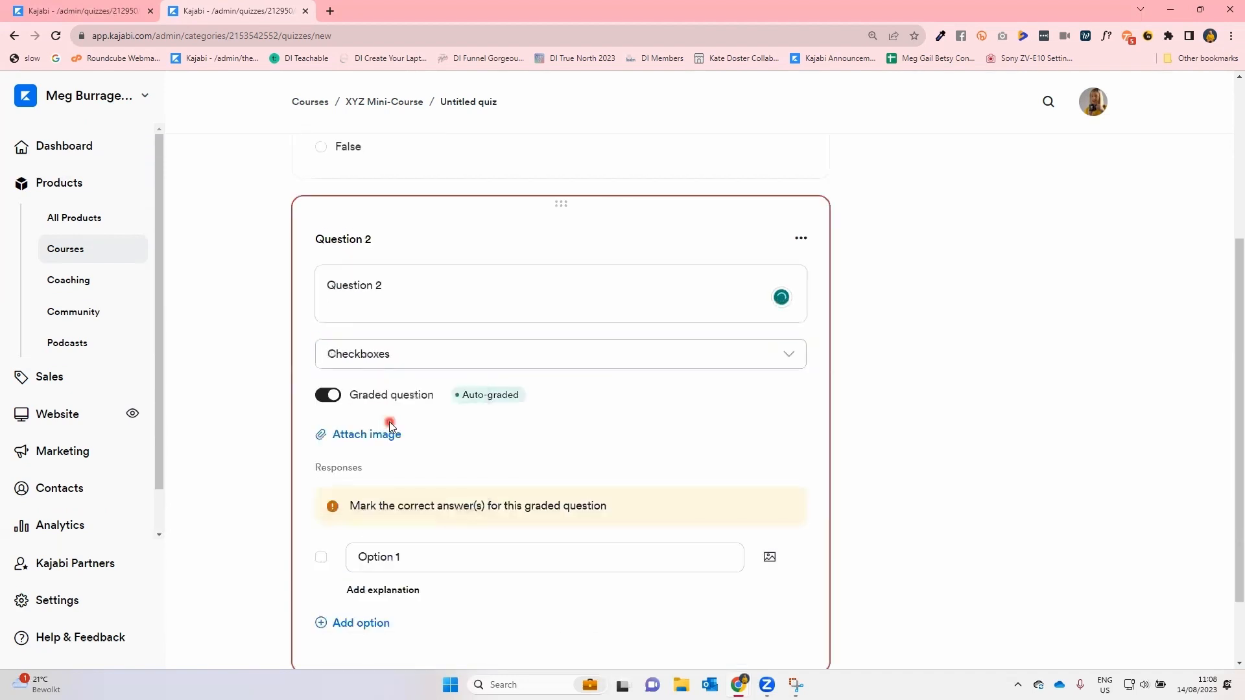
- Add two more response options to question 2
scroll(441, 438, "down", 2)
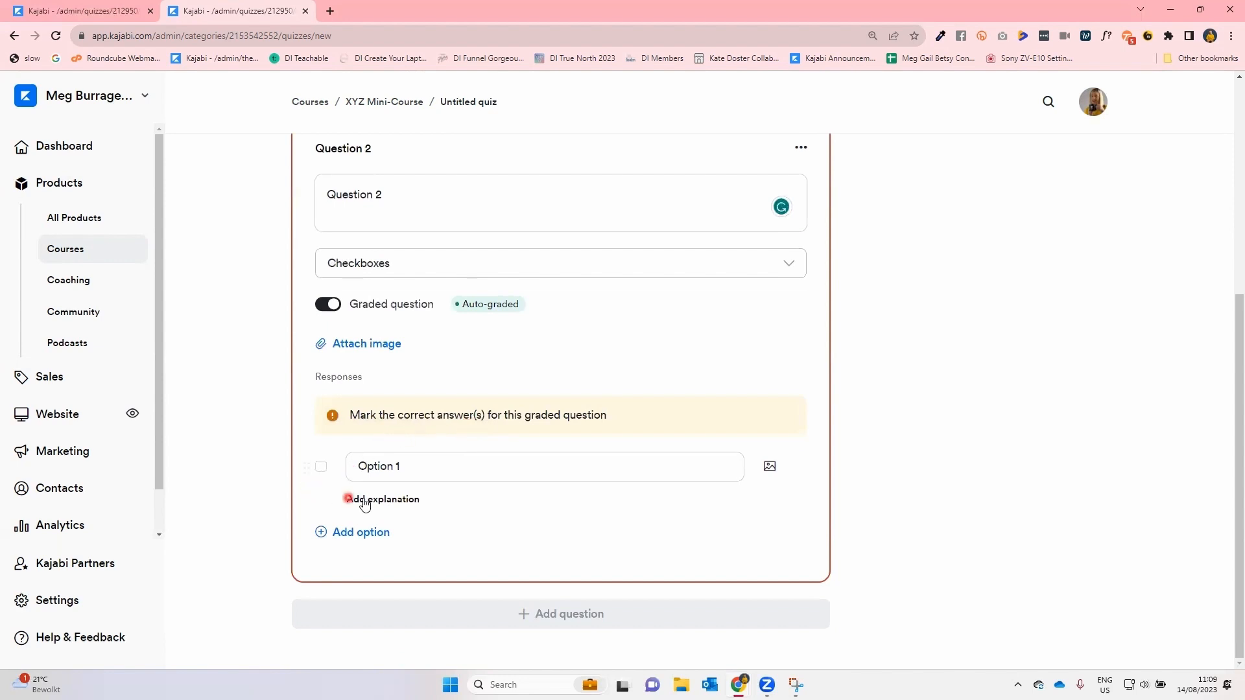
left_click(362, 533)
left_click(375, 607)
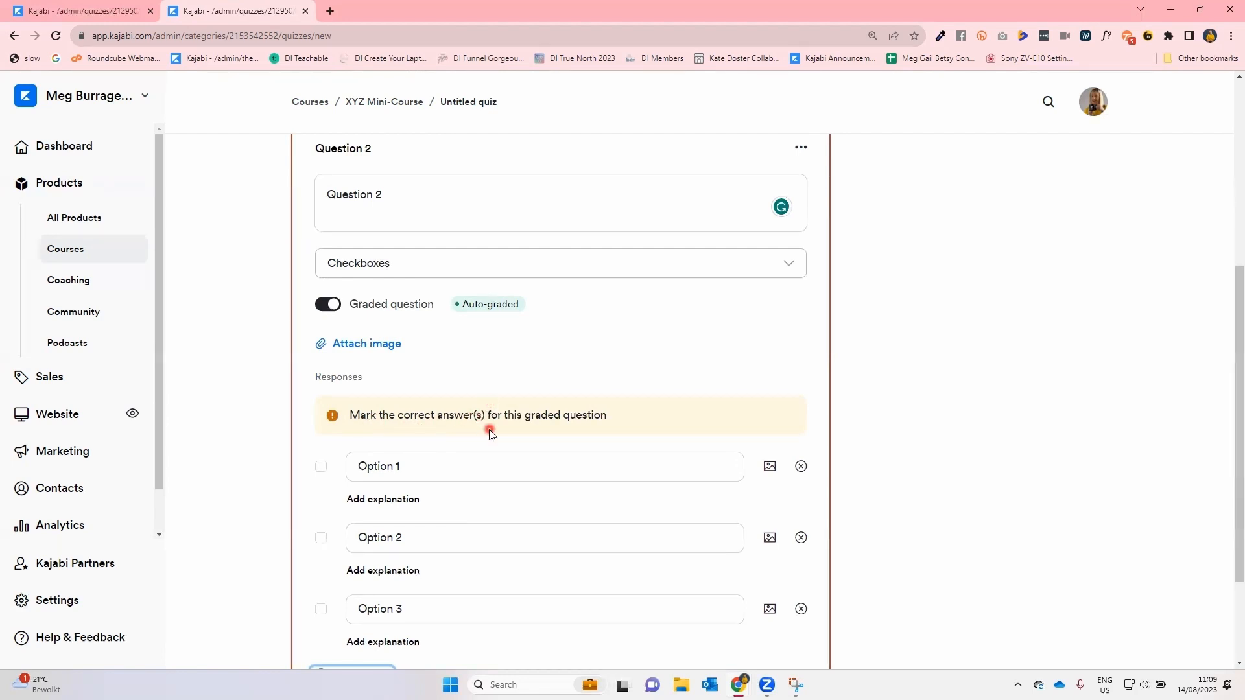
scroll(493, 432, "down", 2)
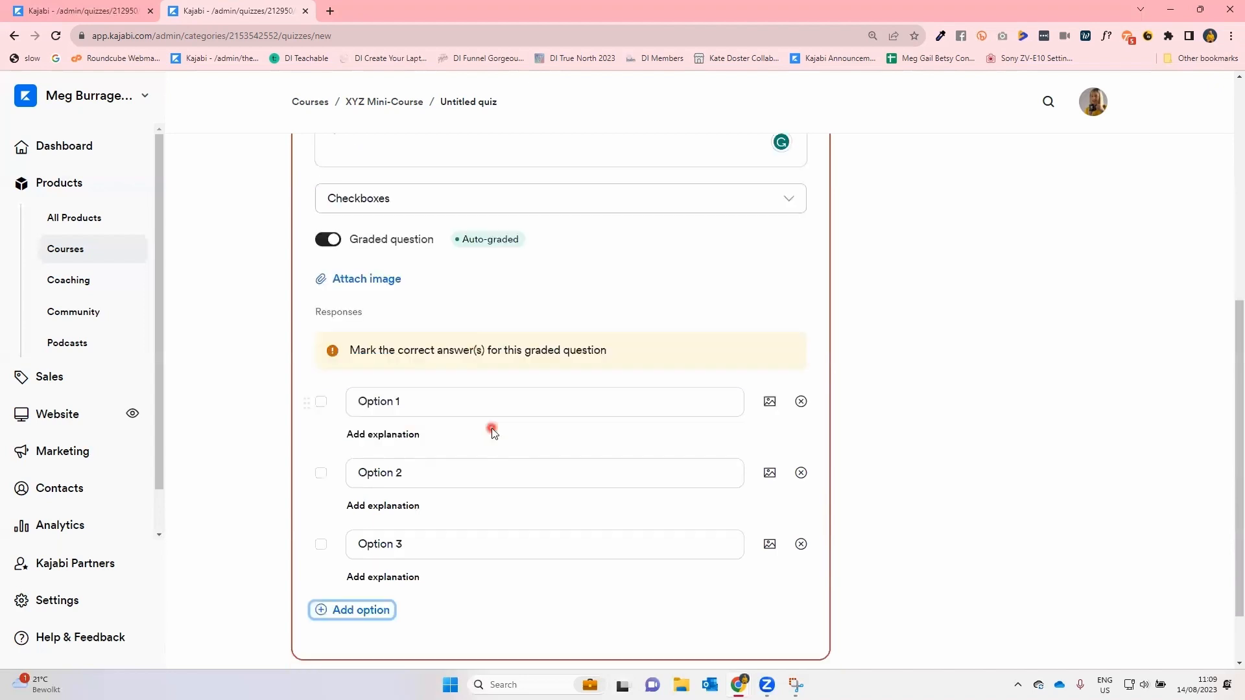
scroll(491, 433, "up", 1)
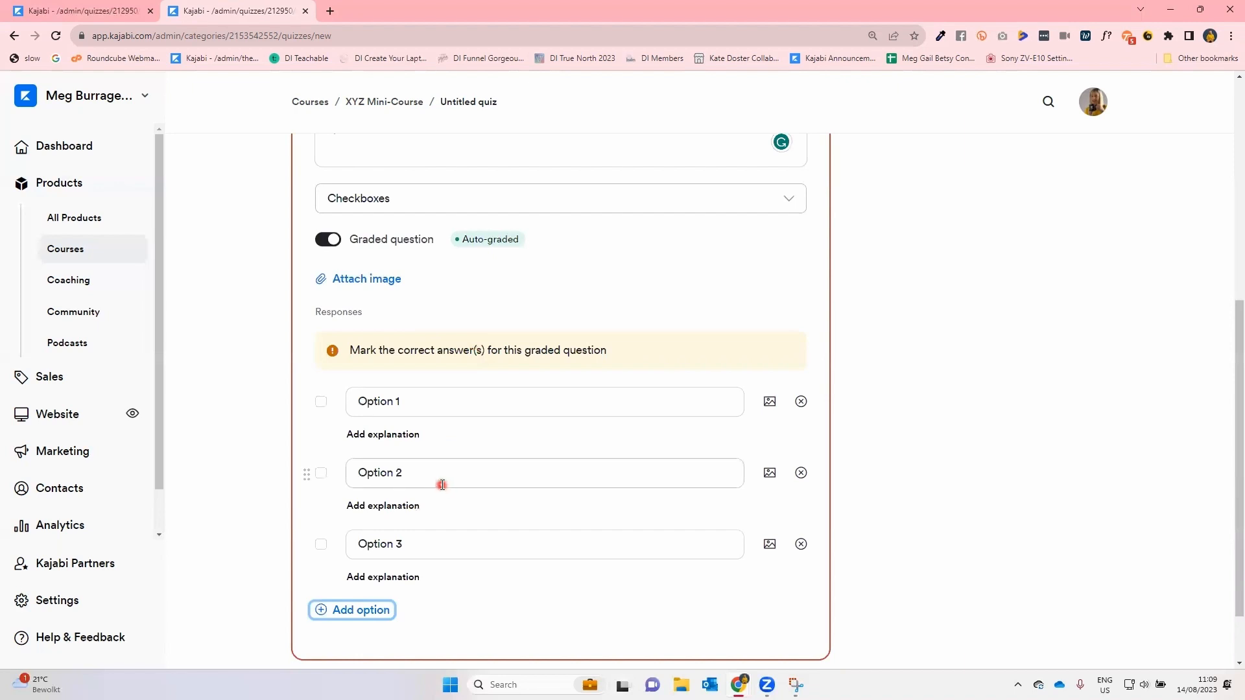
- Mark Option 1 and Option 2 as the correct answers to question 2
left_click(322, 403)
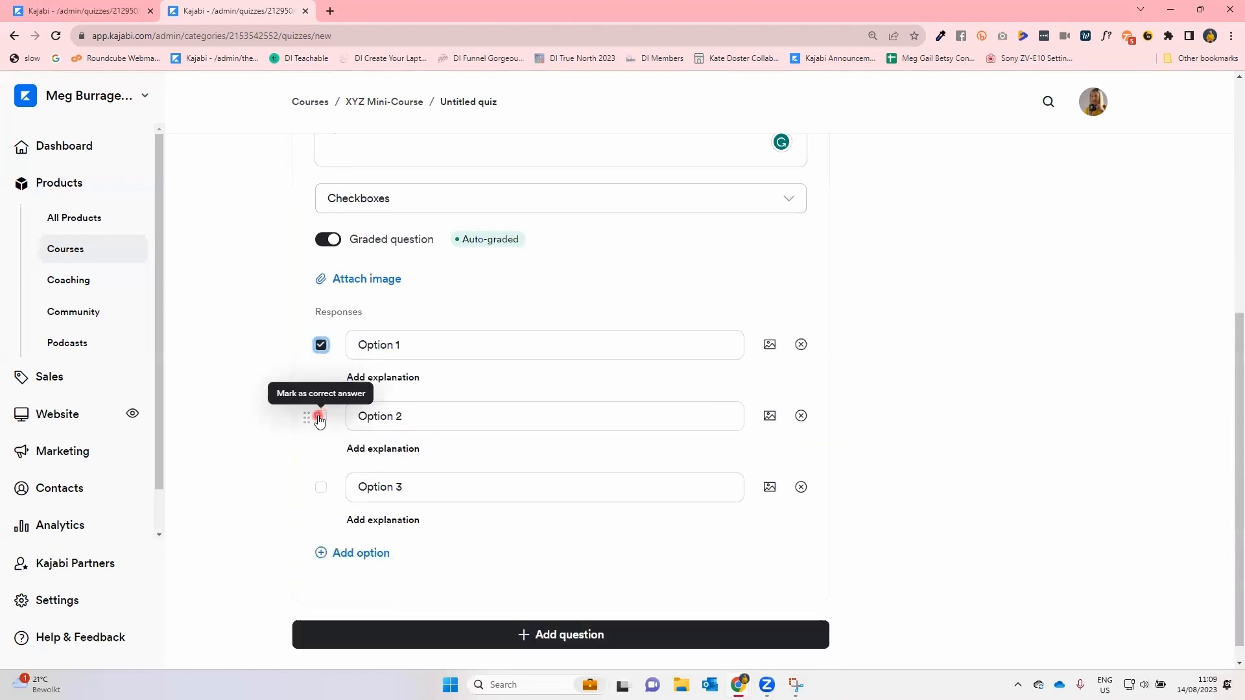
left_click(323, 418)
left_click(400, 448)
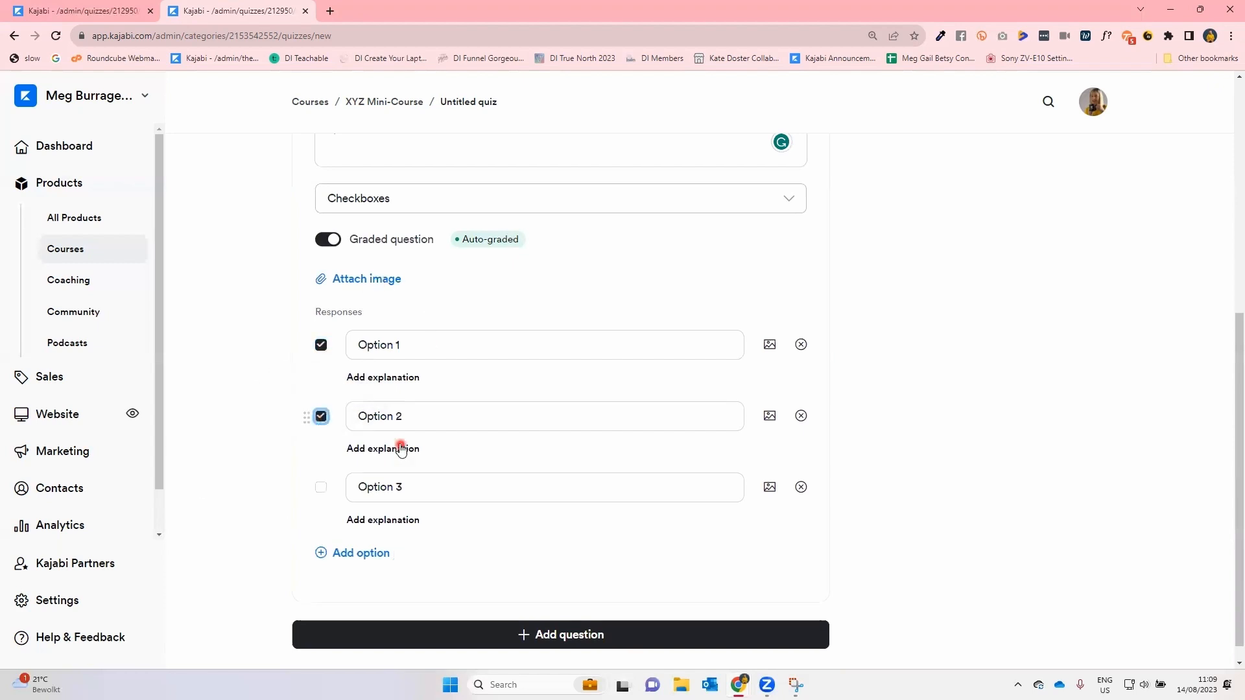
left_click(382, 347)
left_click(376, 429)
- Add a third question worded "Question 3" and set its type to short answer
left_click(576, 634)
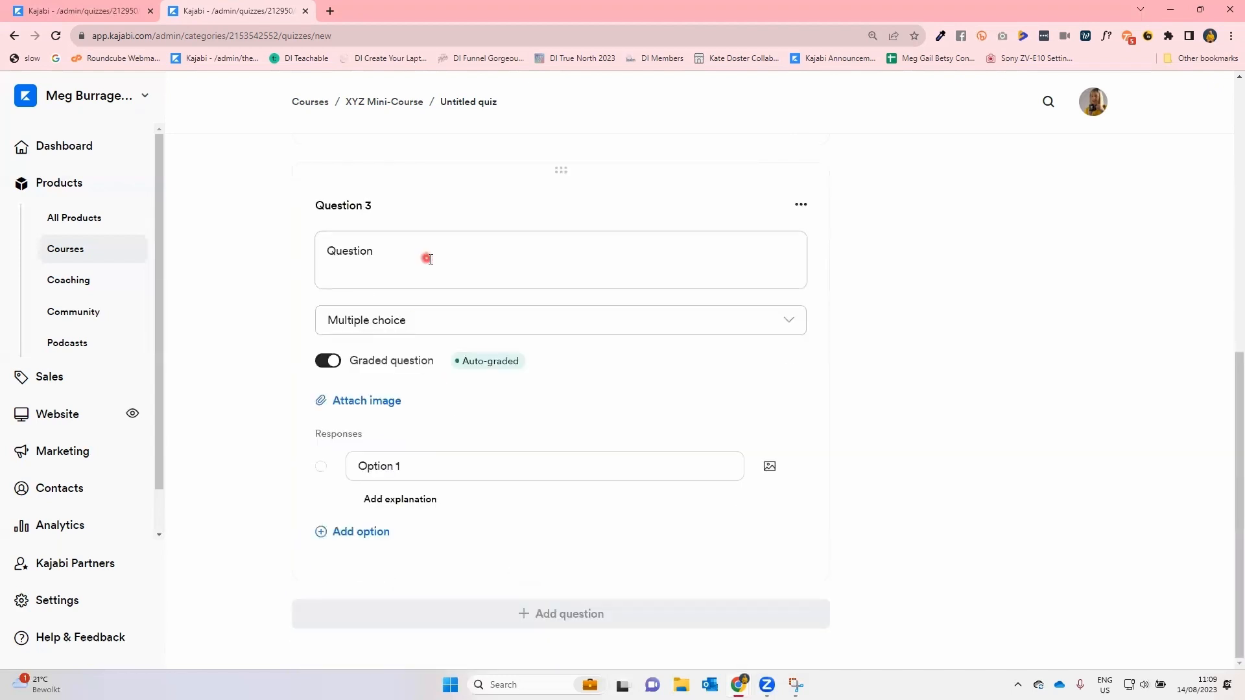
left_click(428, 326)
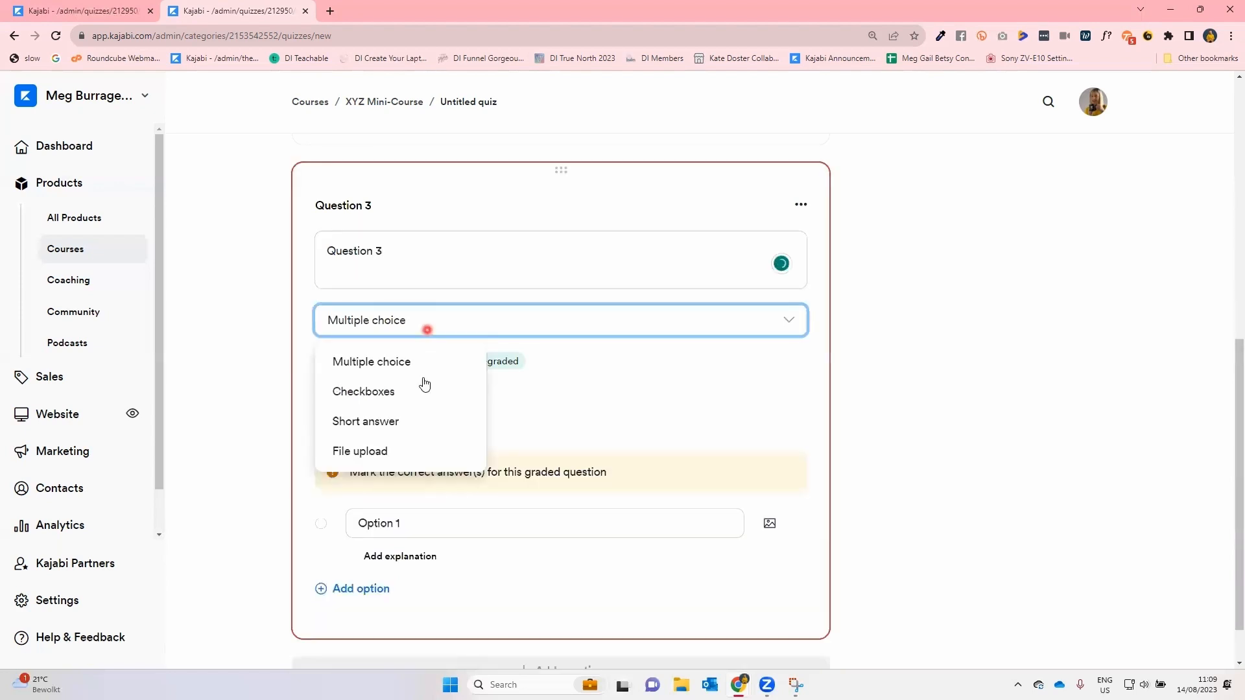
left_click(371, 434)
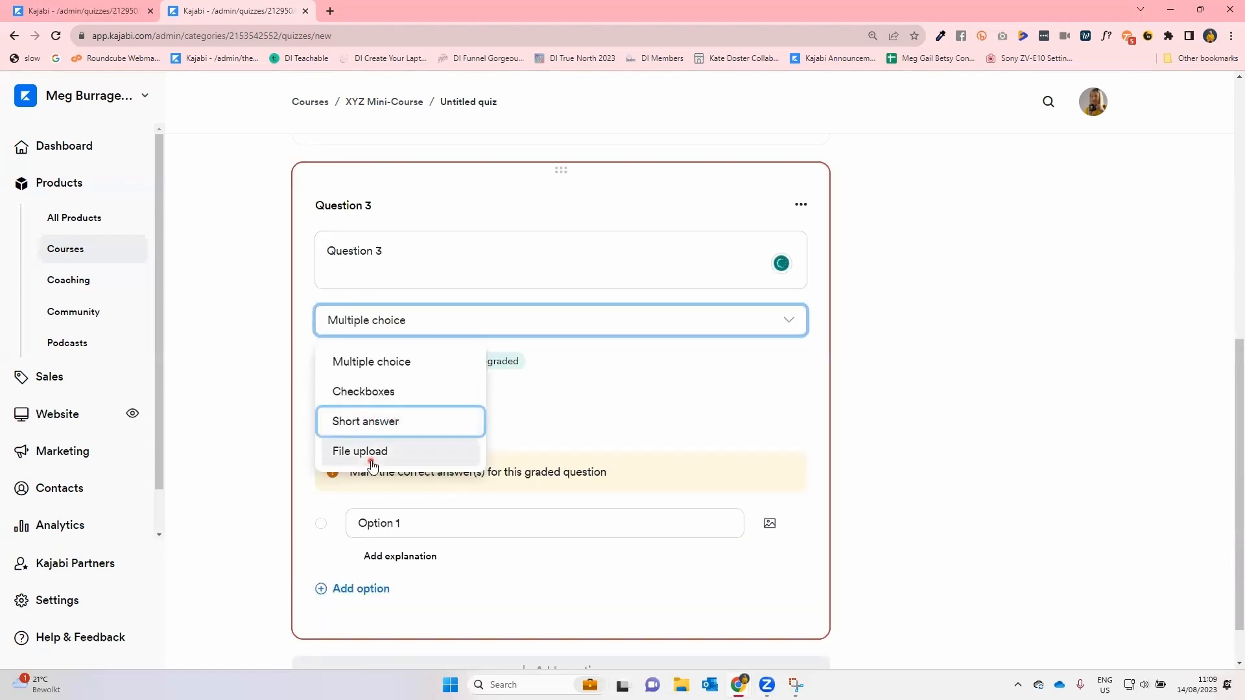
left_click(384, 420)
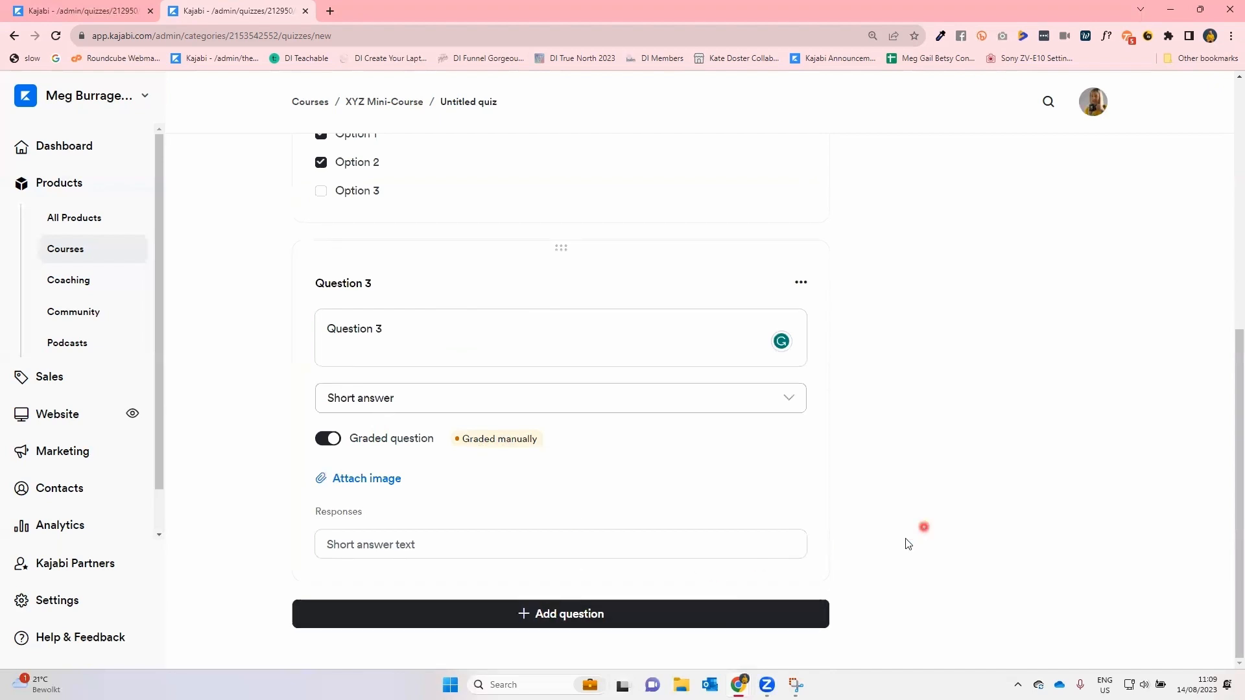
- Save the quiz and accept the notice about manual grading
scroll(908, 543, "up", 7)
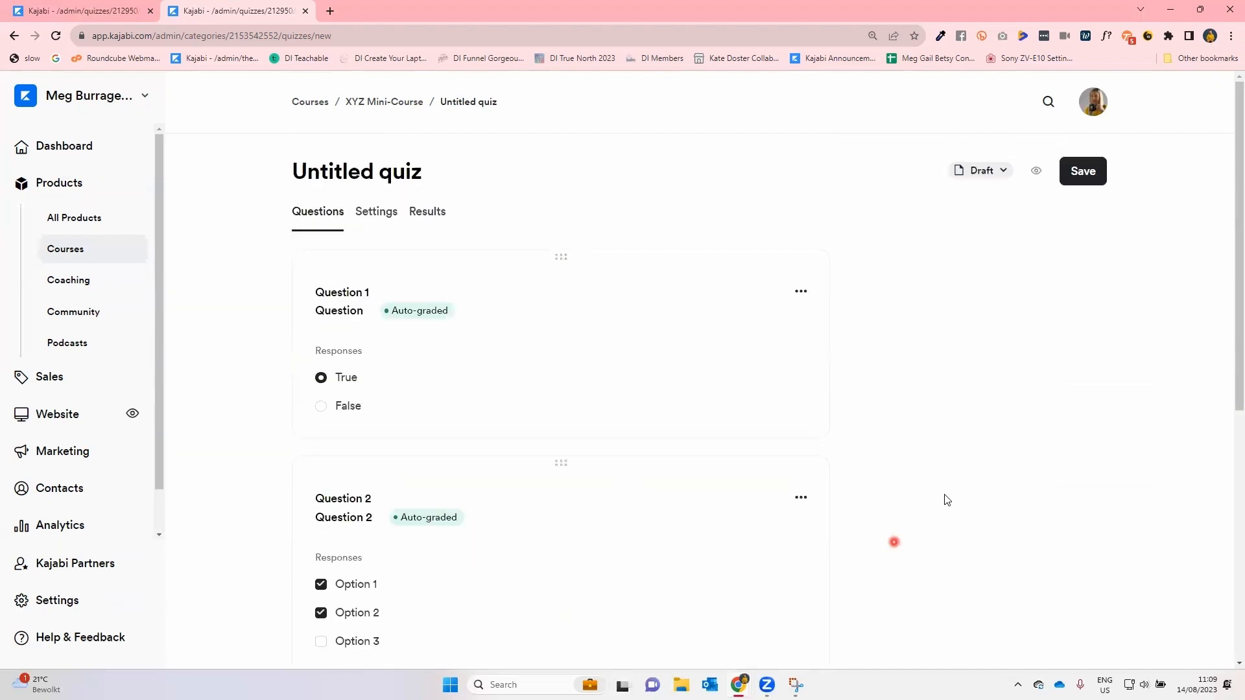
left_click(1086, 173)
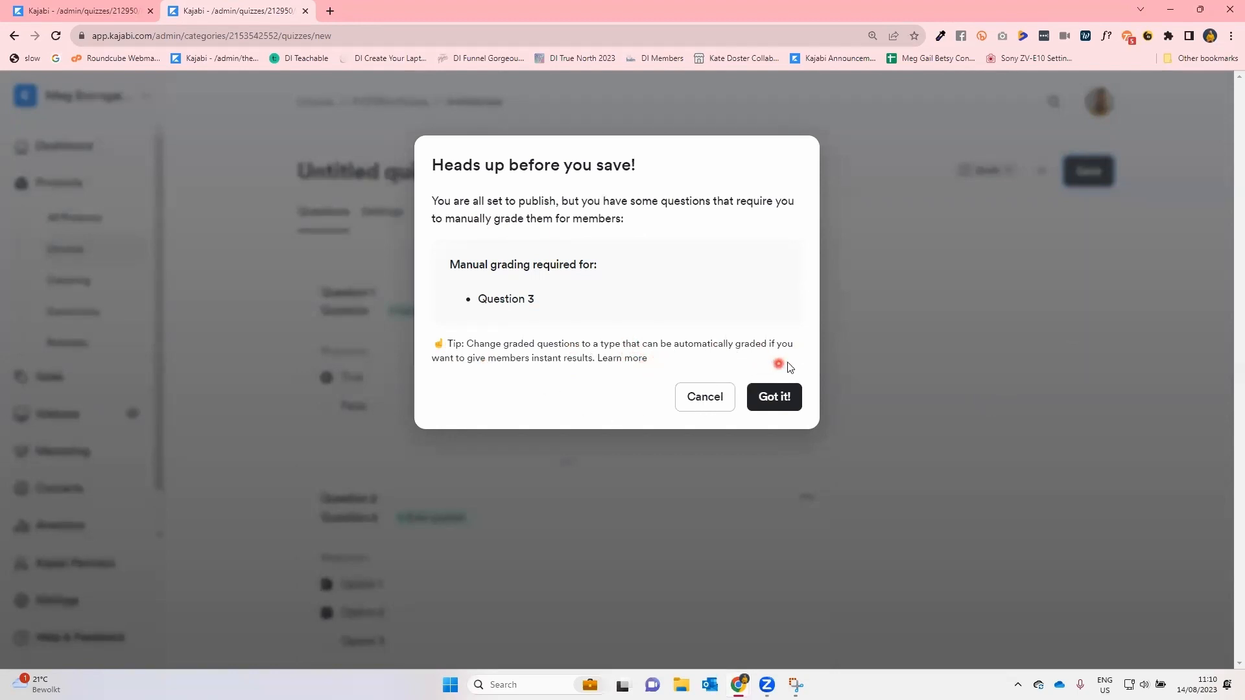
left_click(783, 397)
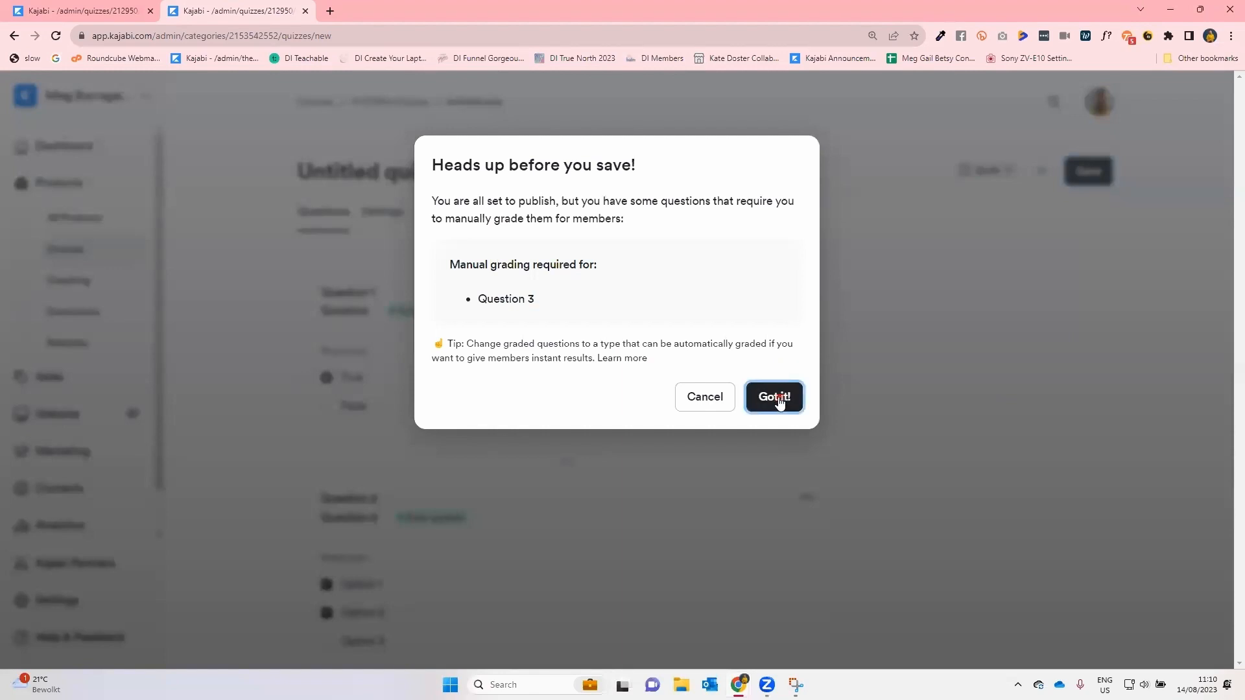
- Review the saved quiz questions, and examine the quiz's detail, grading, notification and automation settings
scroll(774, 460, "down", 5)
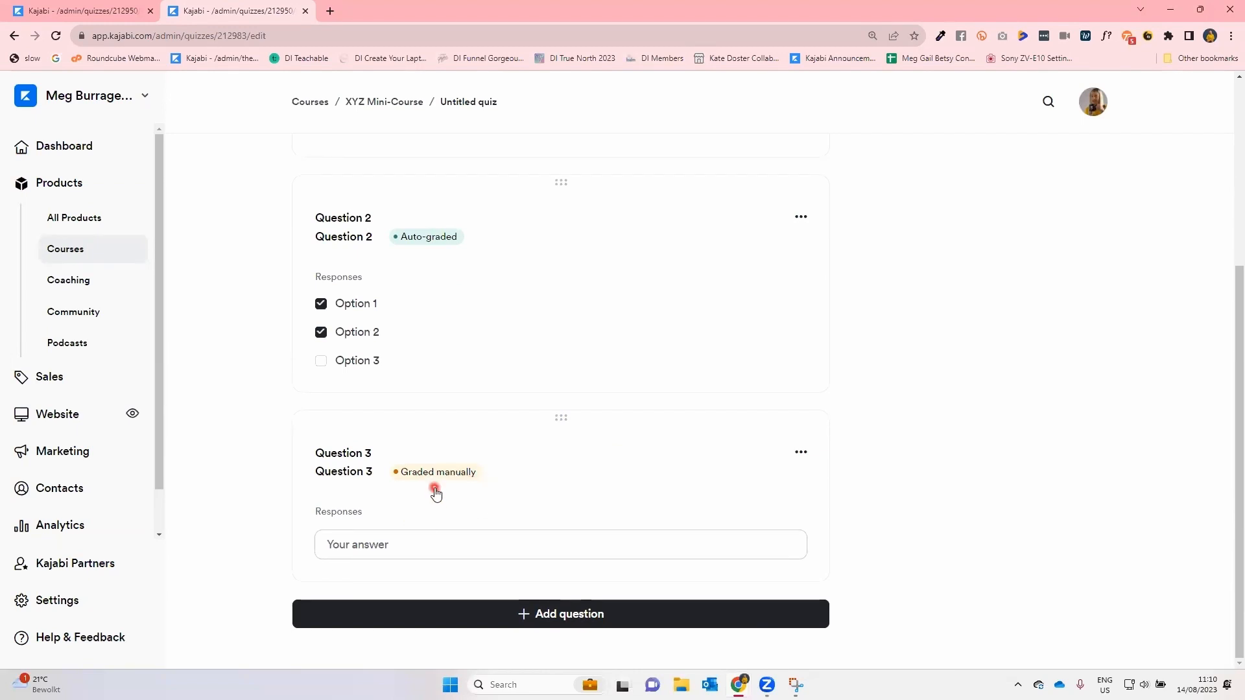
scroll(436, 494, "up", 5)
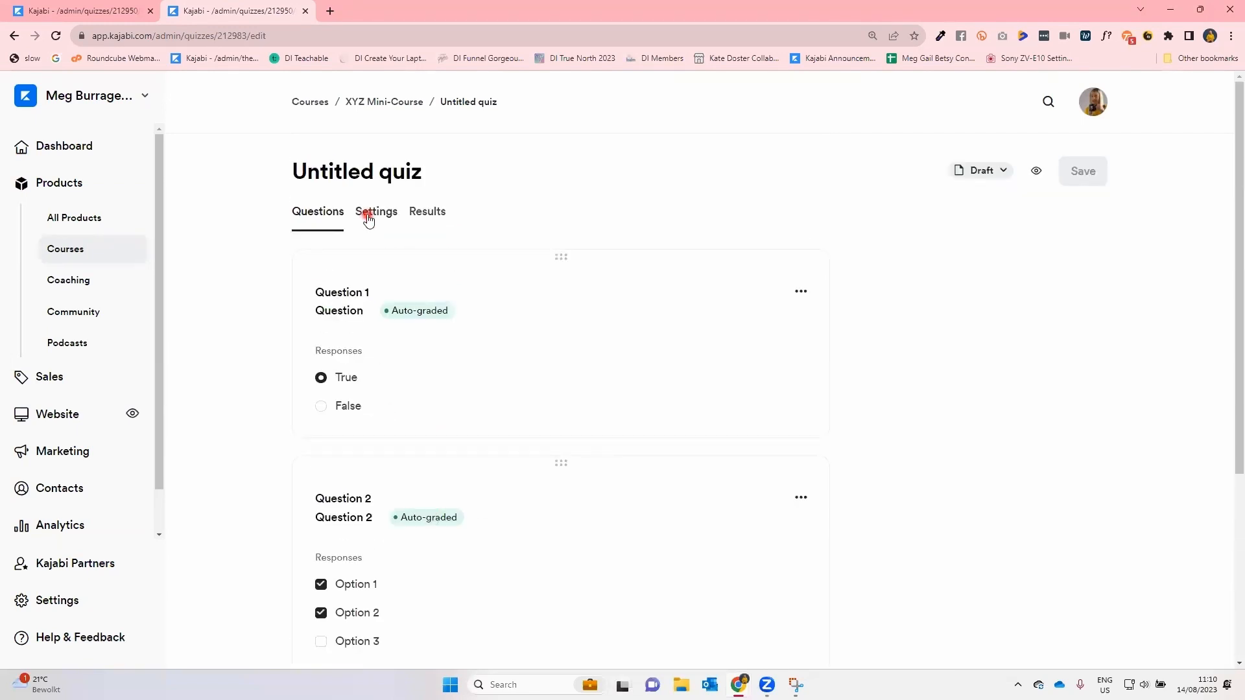
left_click(368, 219)
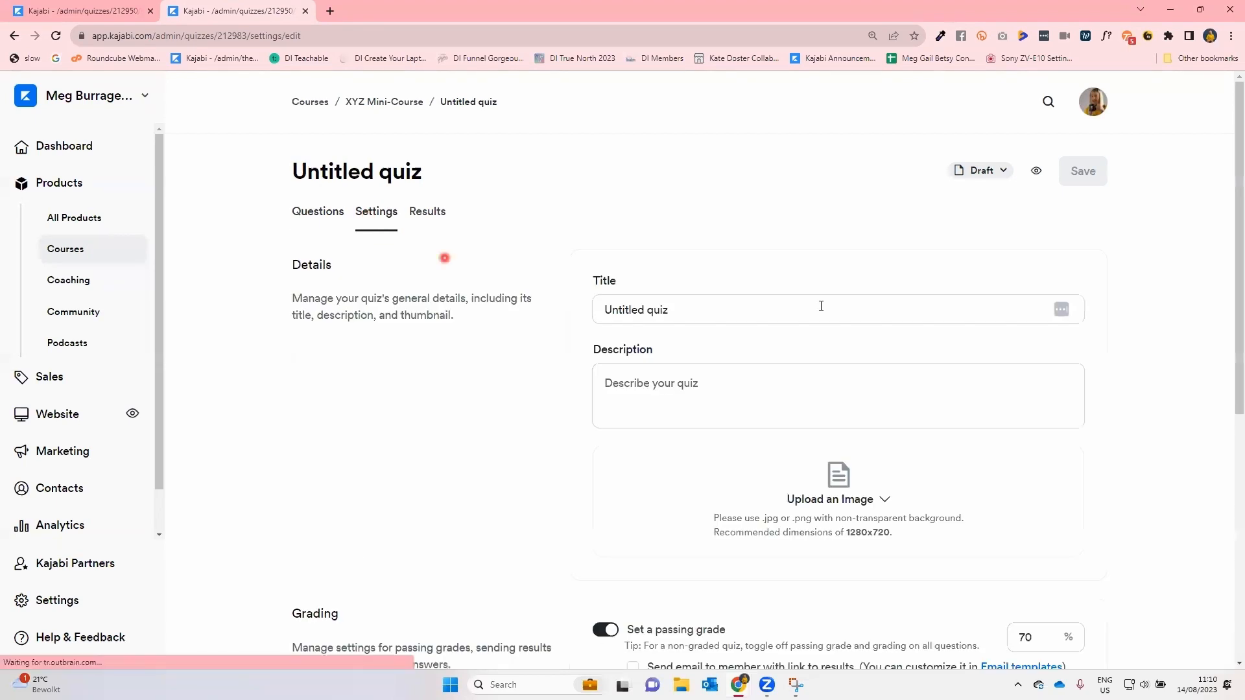
left_click(631, 305)
left_click(652, 304)
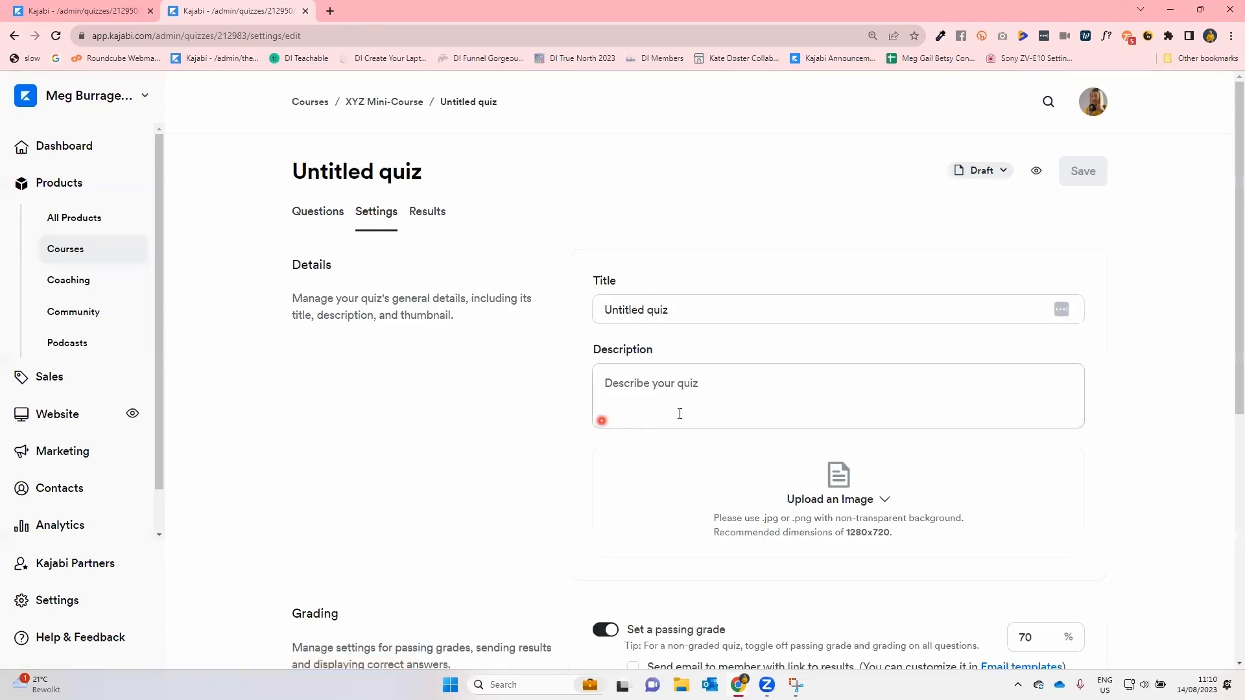
scroll(632, 406, "down", 2)
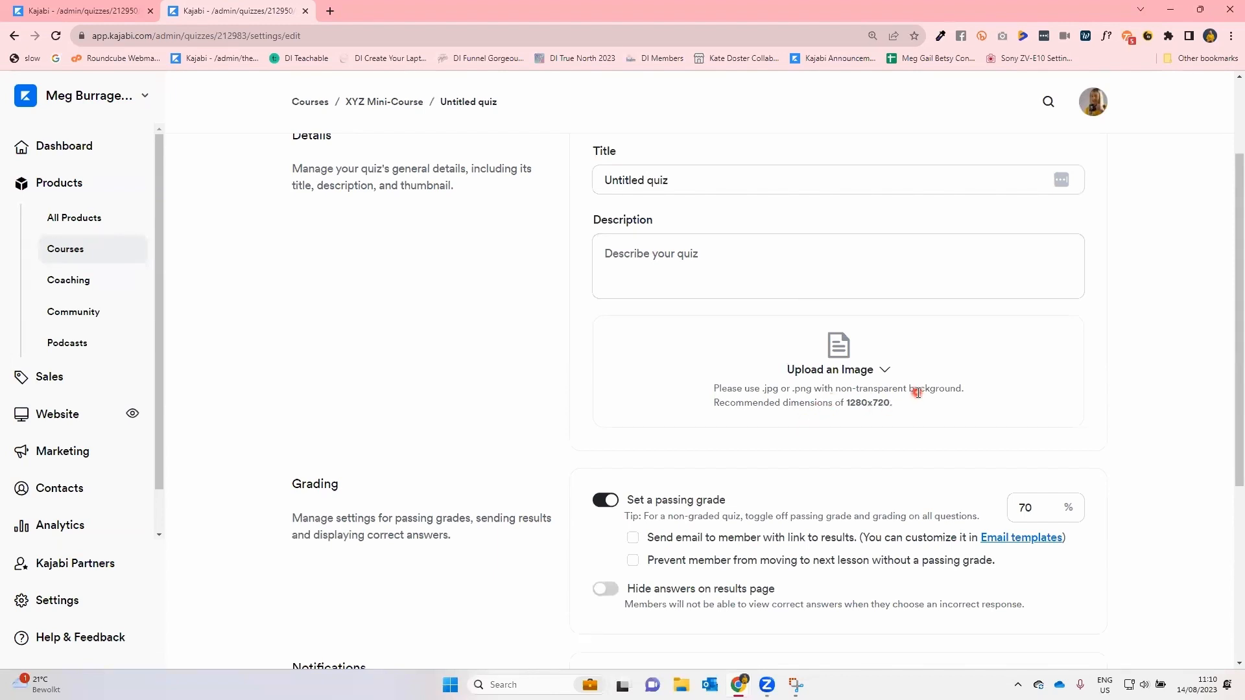
scroll(918, 393, "down", 5)
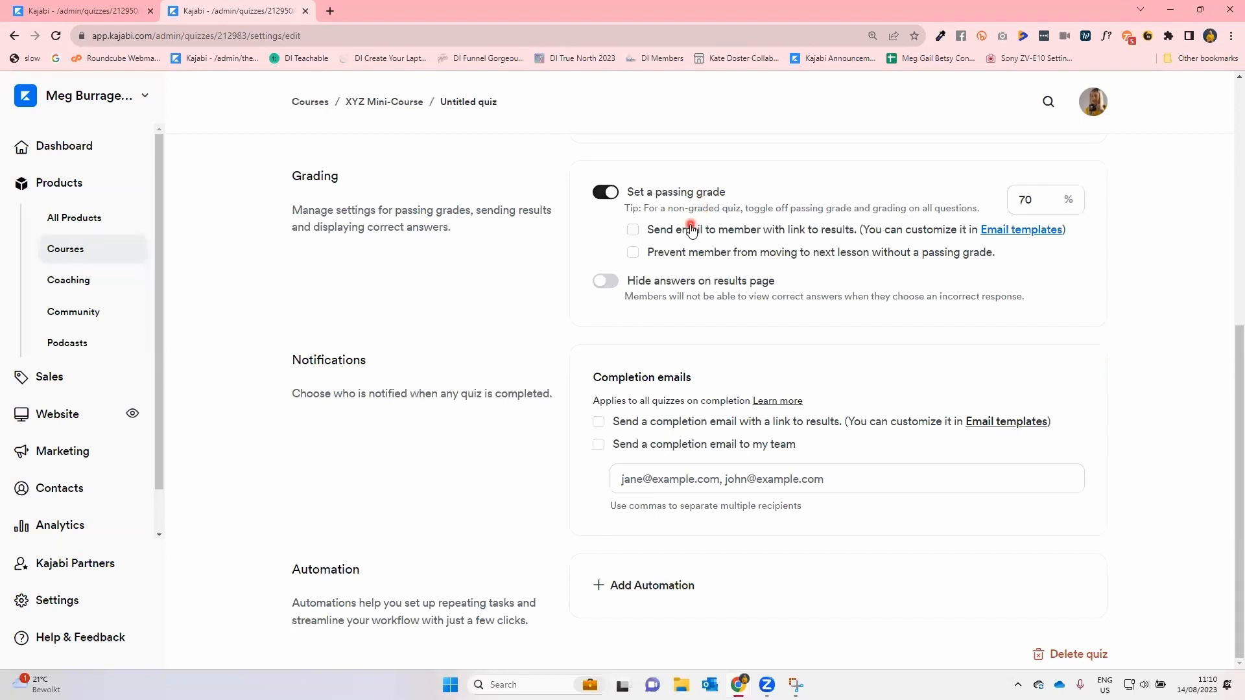
- Keep the passing grade enabled, prevent members from moving to the next lesson without it, and hide answers on the results page
left_click(609, 196)
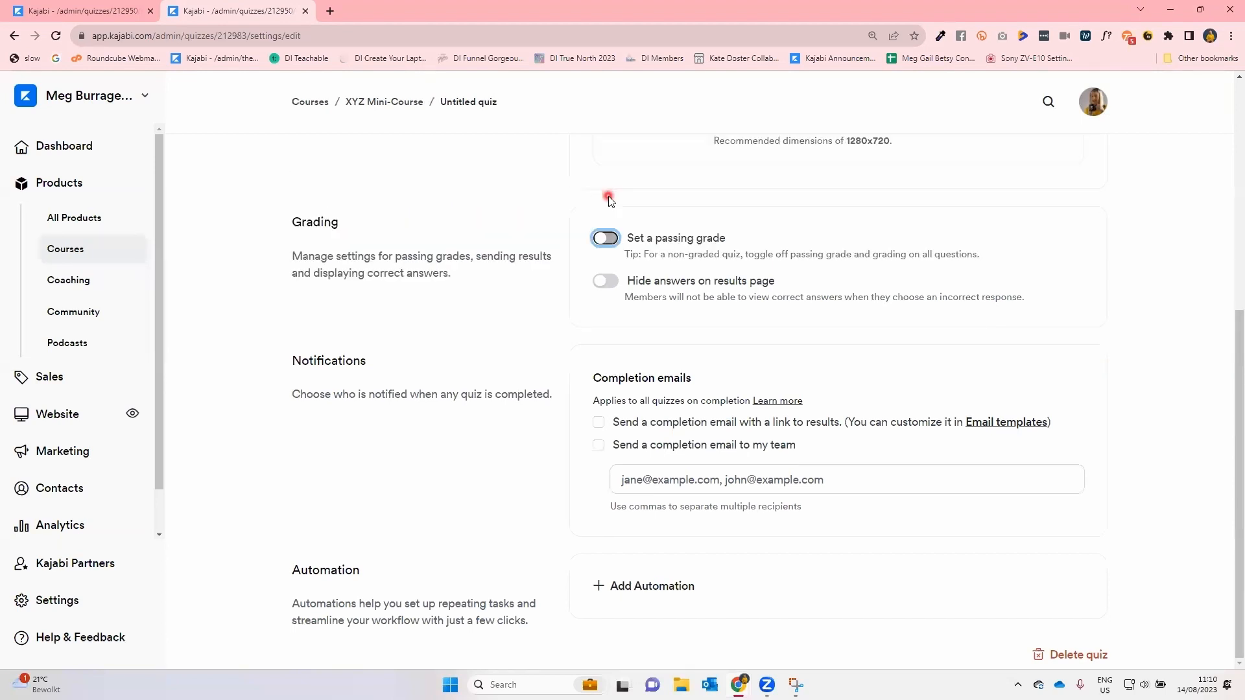
left_click(604, 240)
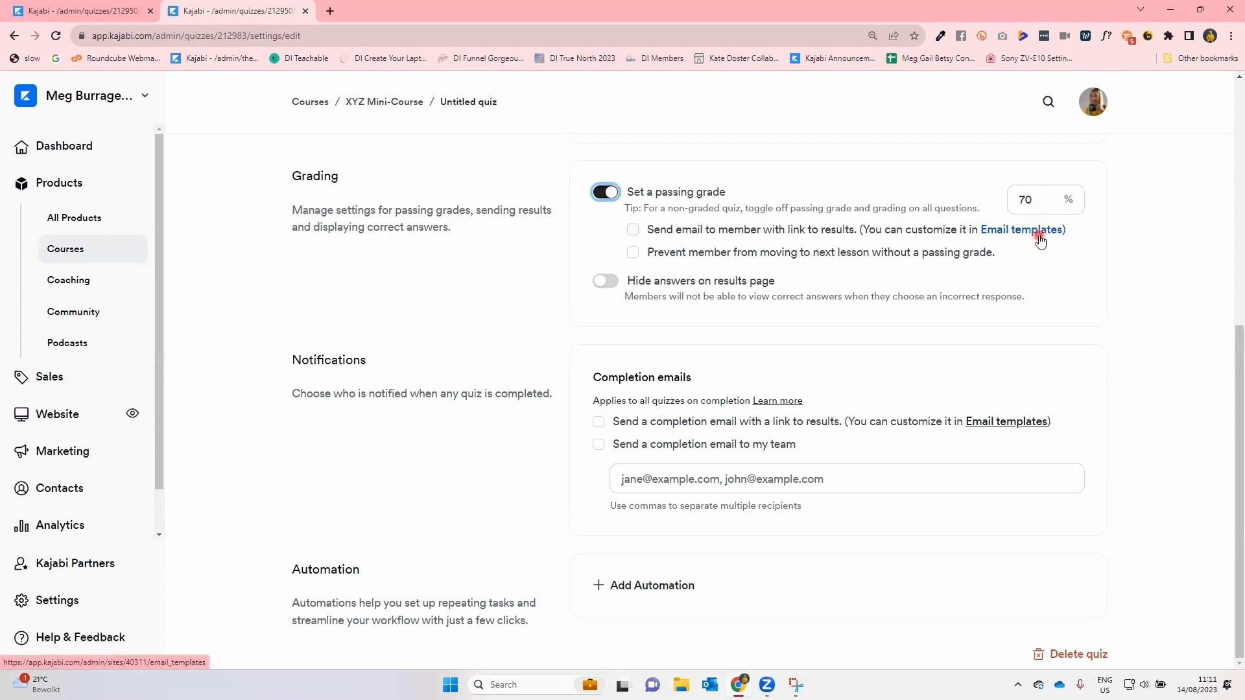
left_click(632, 253)
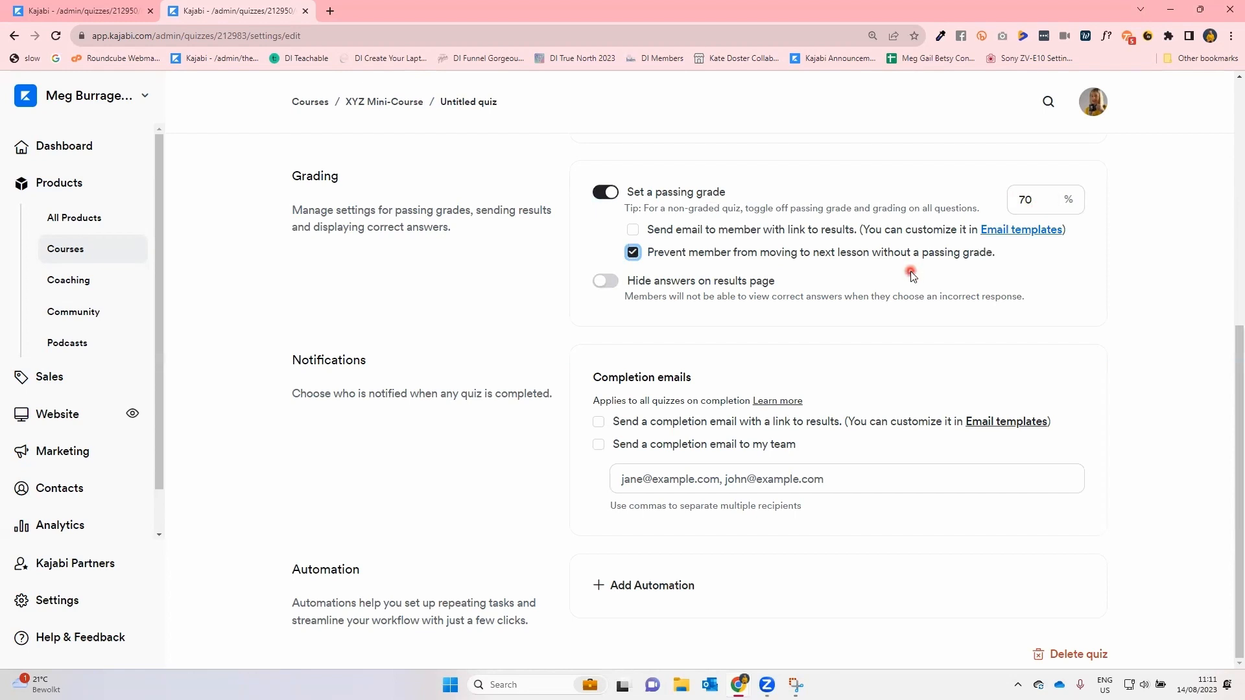
left_click(603, 283)
- Enable completion emails with a link to results and to the team, and enter the team recipient's email address
left_click(599, 426)
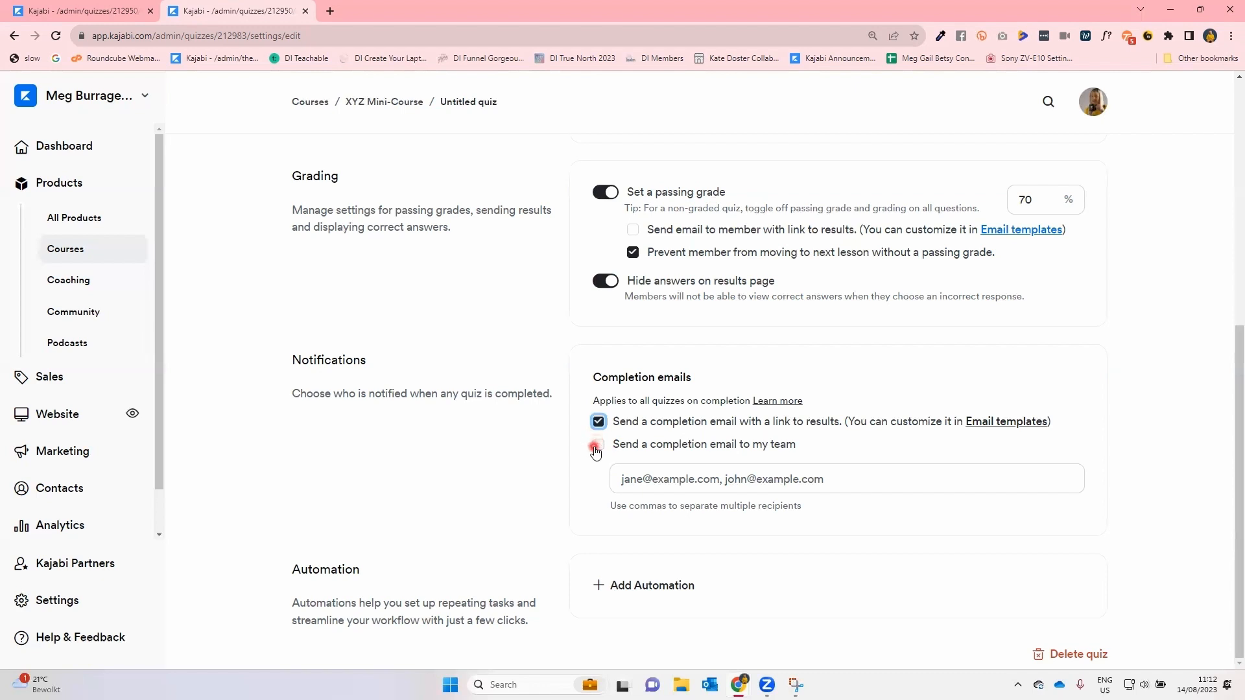
left_click(597, 447)
left_click(632, 478)
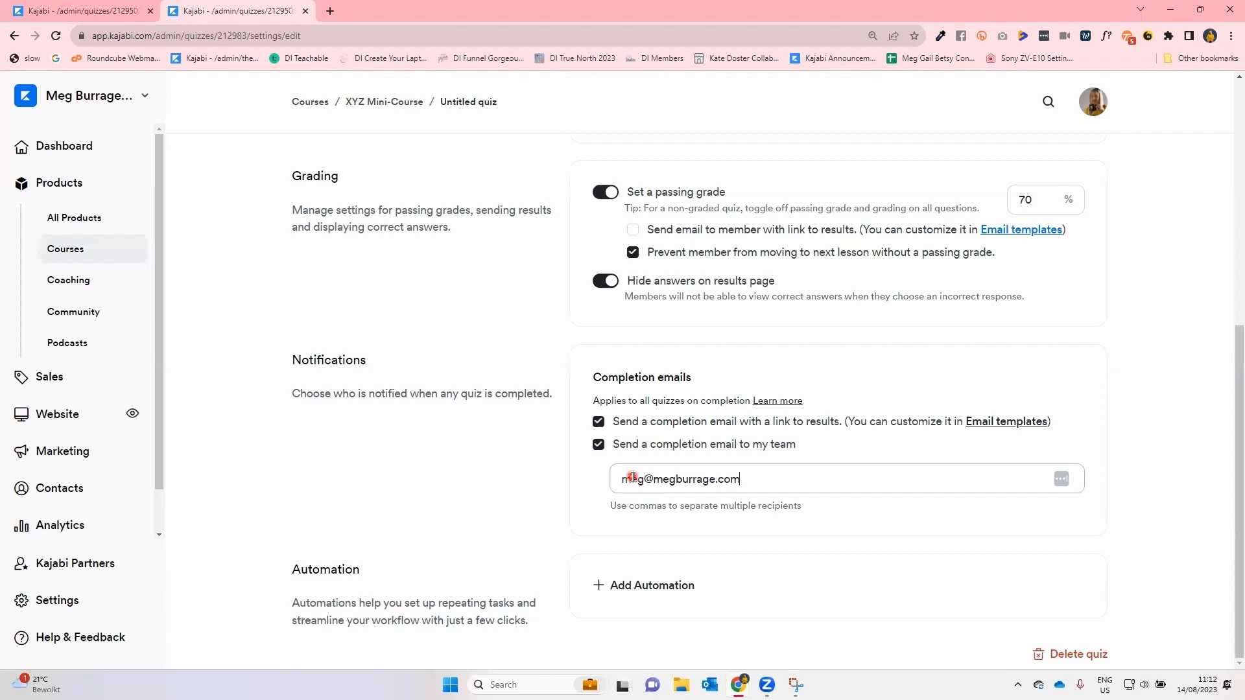
left_click(606, 478)
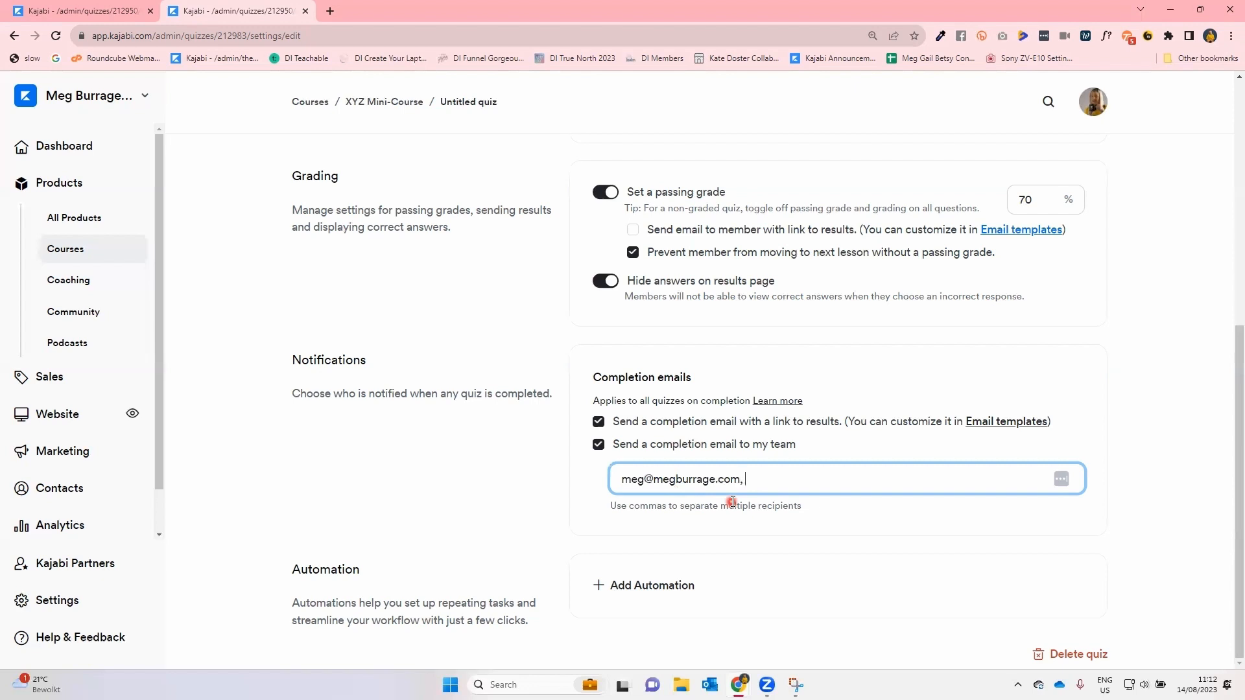
left_click(847, 466)
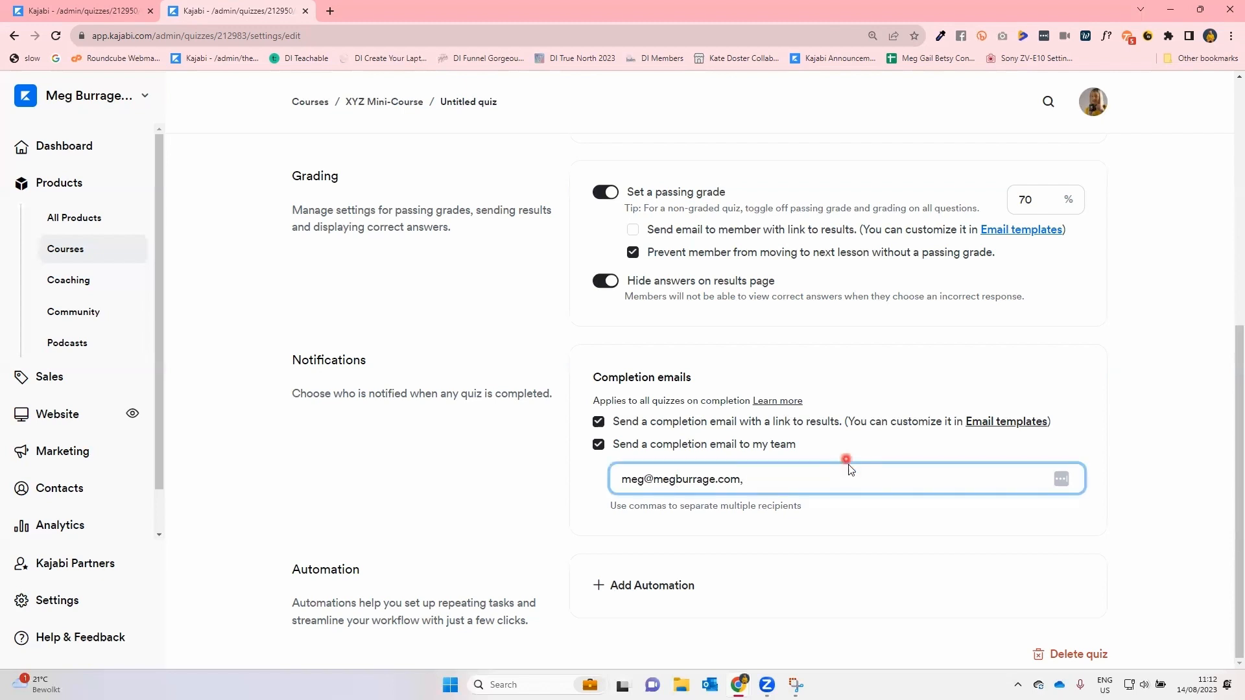
left_click(671, 584)
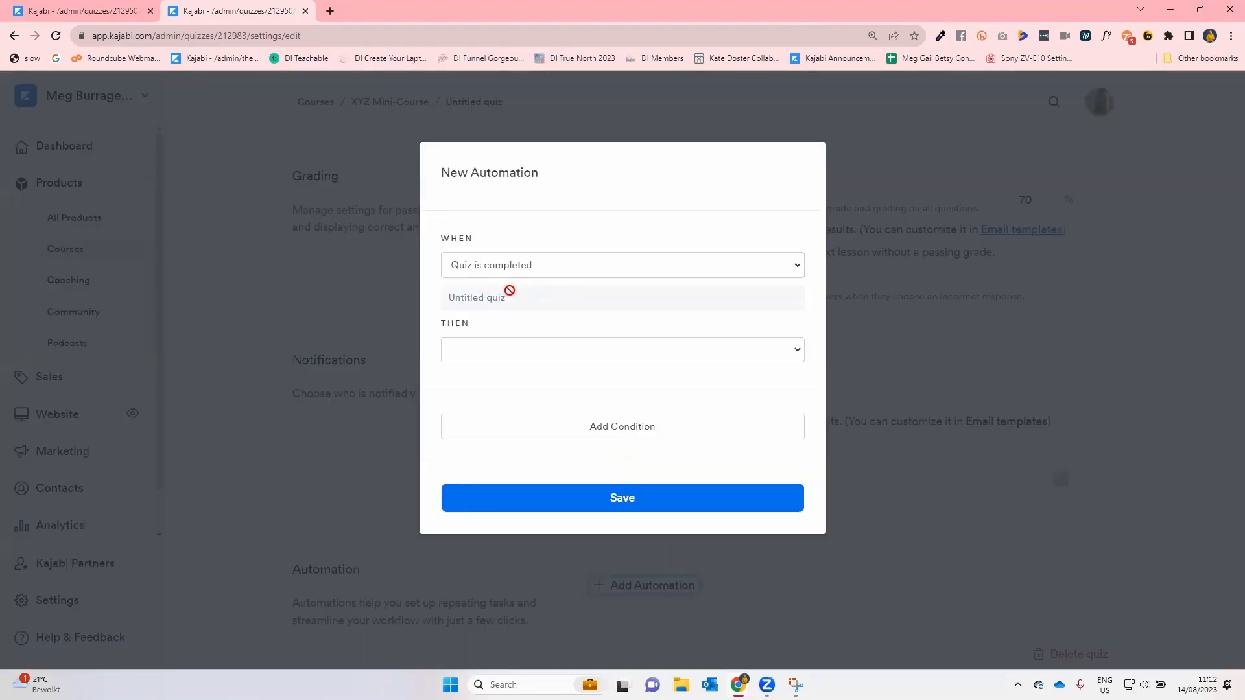
left_click(521, 350)
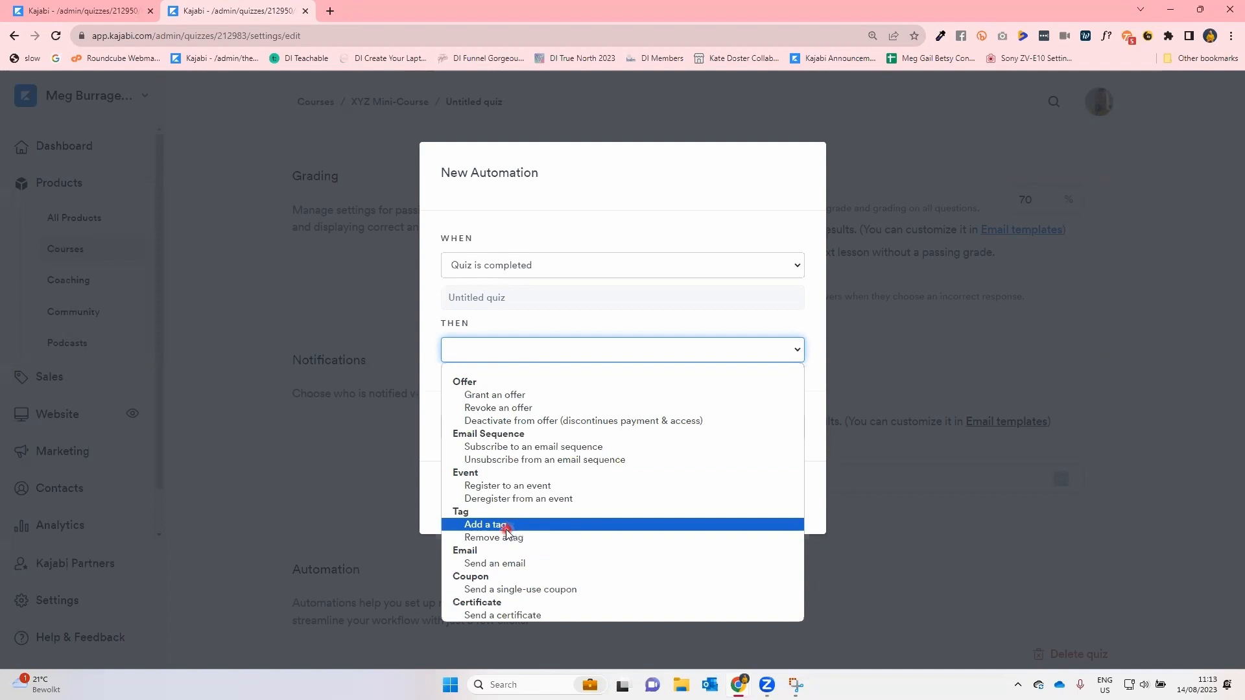
left_click(515, 267)
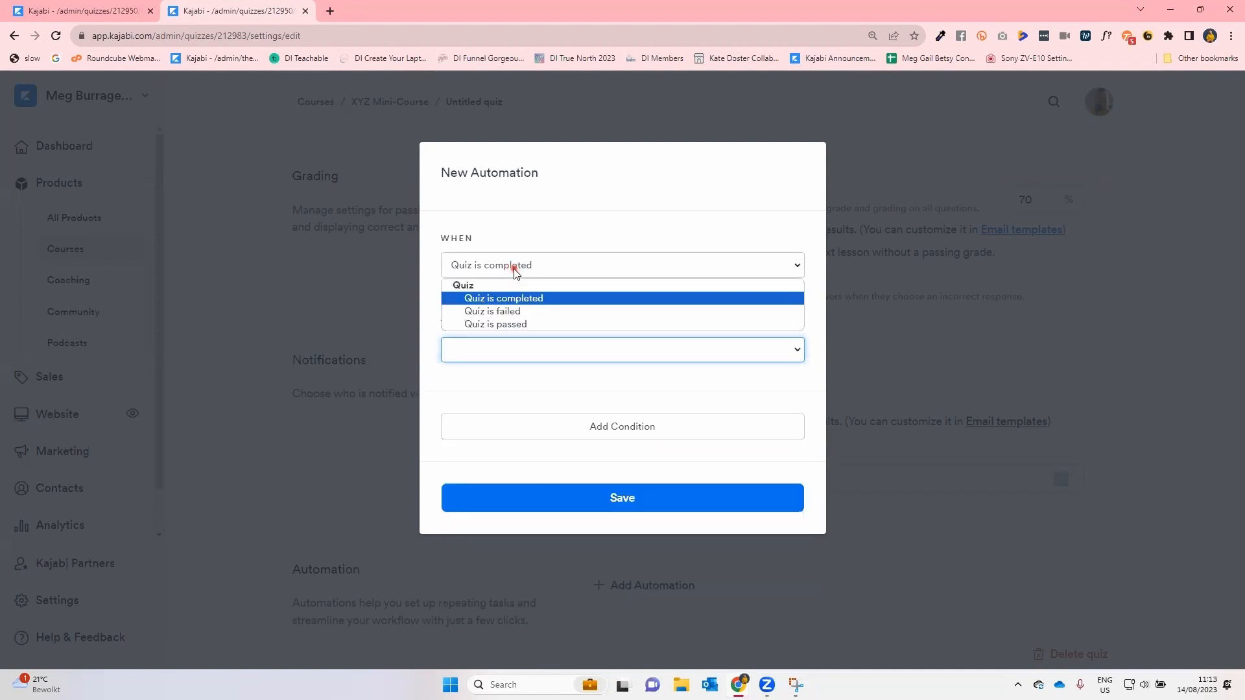
left_click(515, 325)
left_click(576, 350)
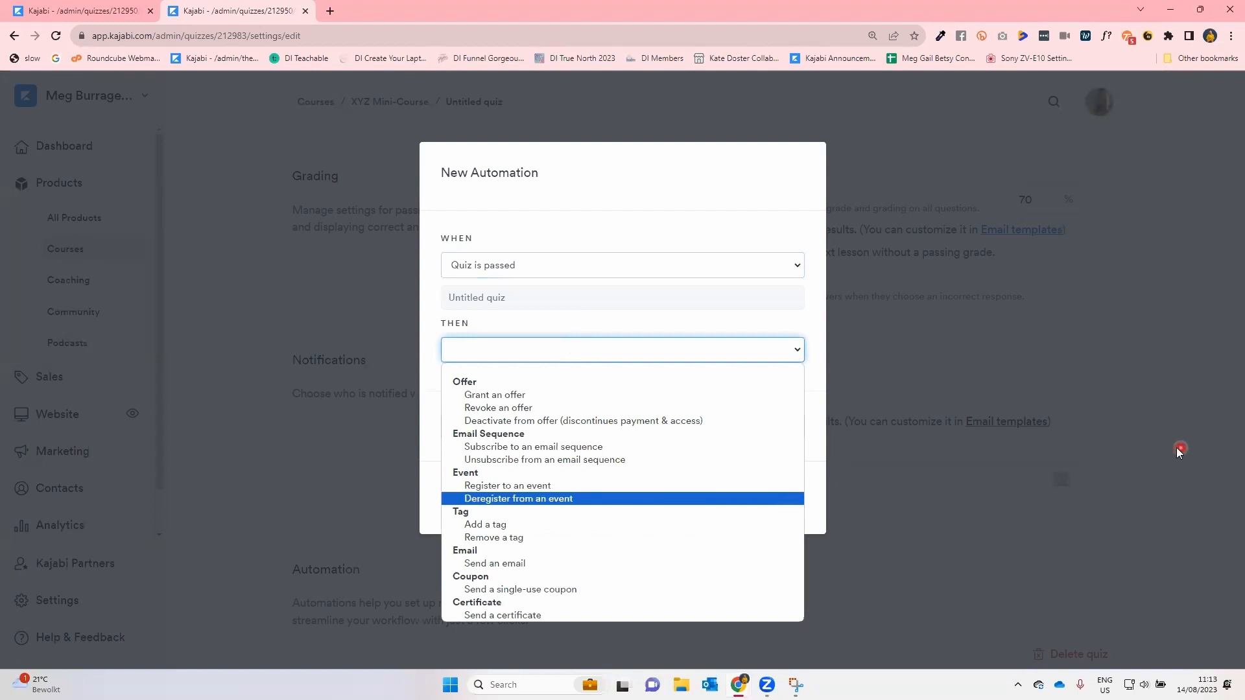
left_click(553, 267)
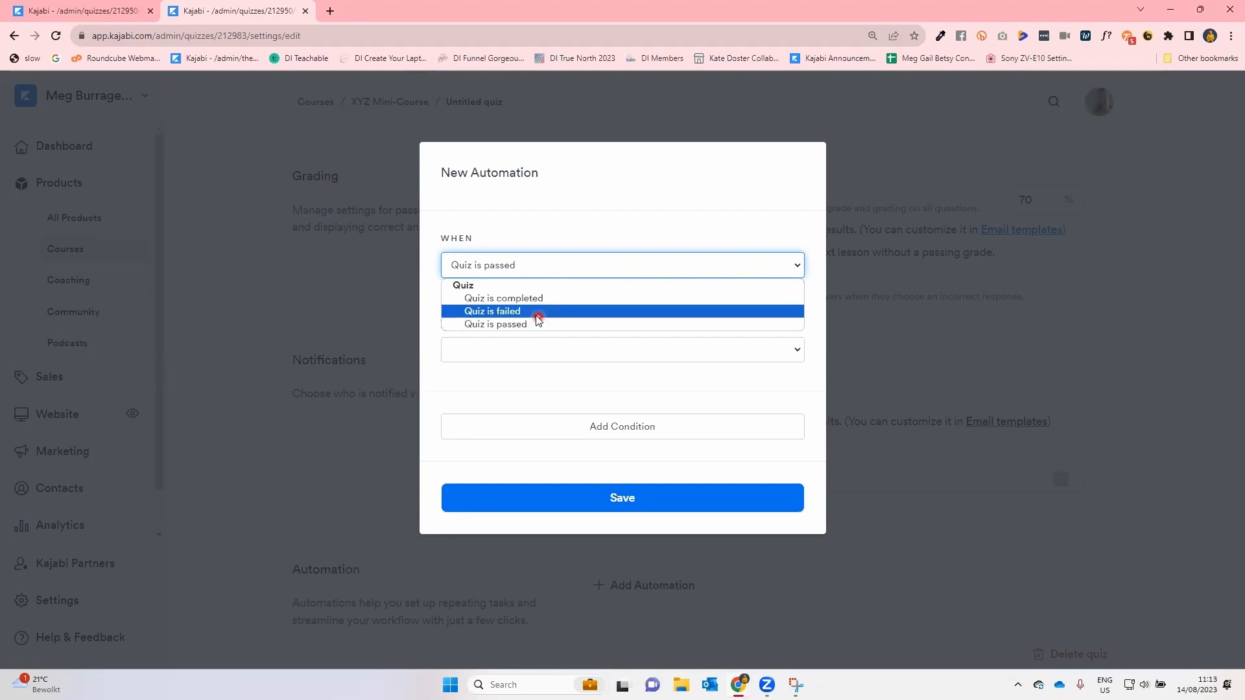
left_click(1101, 365)
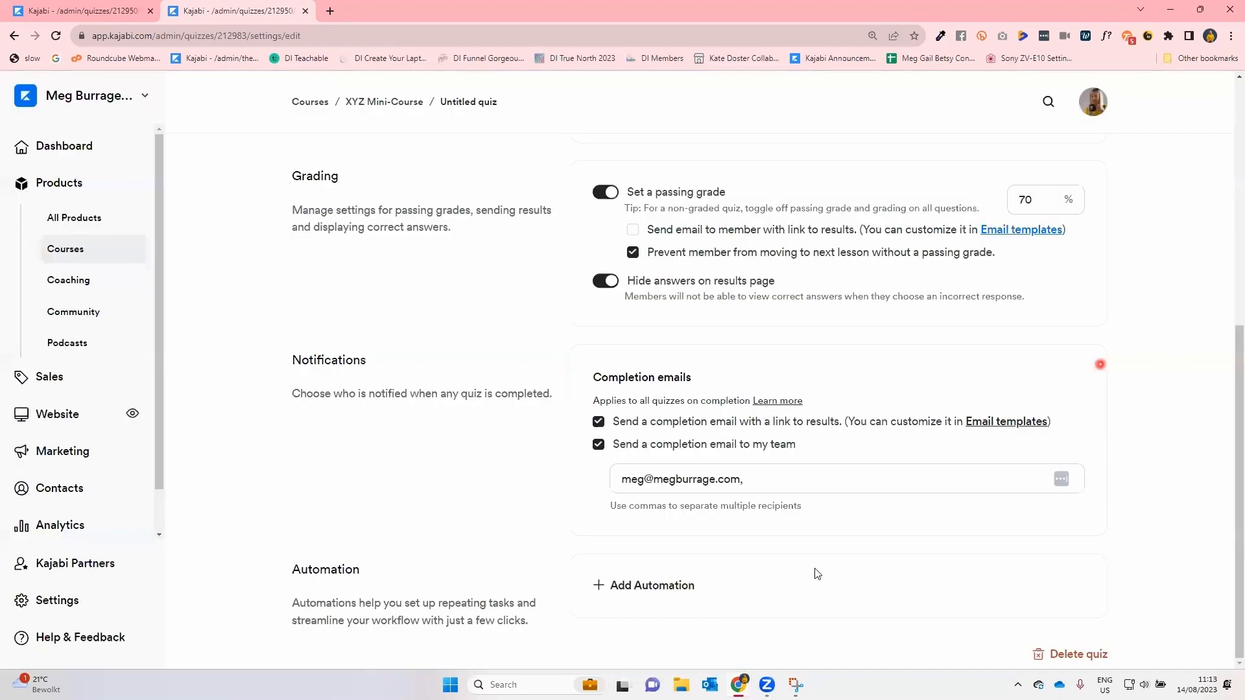
- Save the quiz's grading and notification settings
scroll(689, 624, "up", 7)
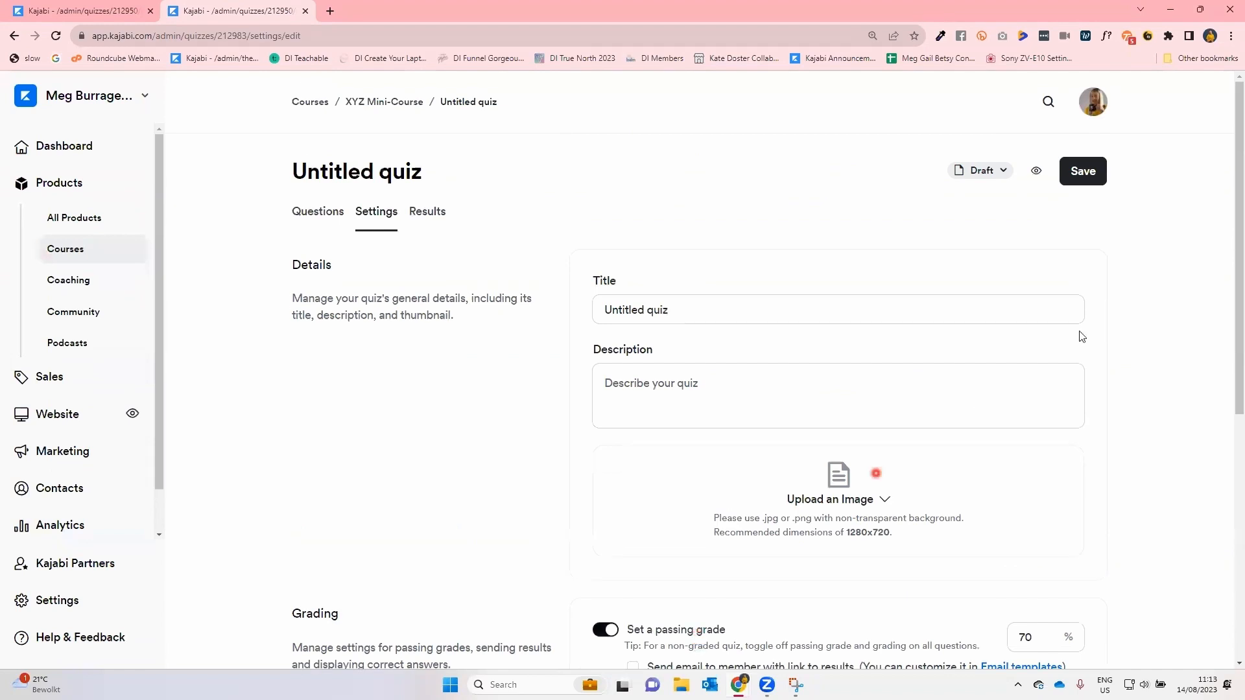
left_click(1096, 173)
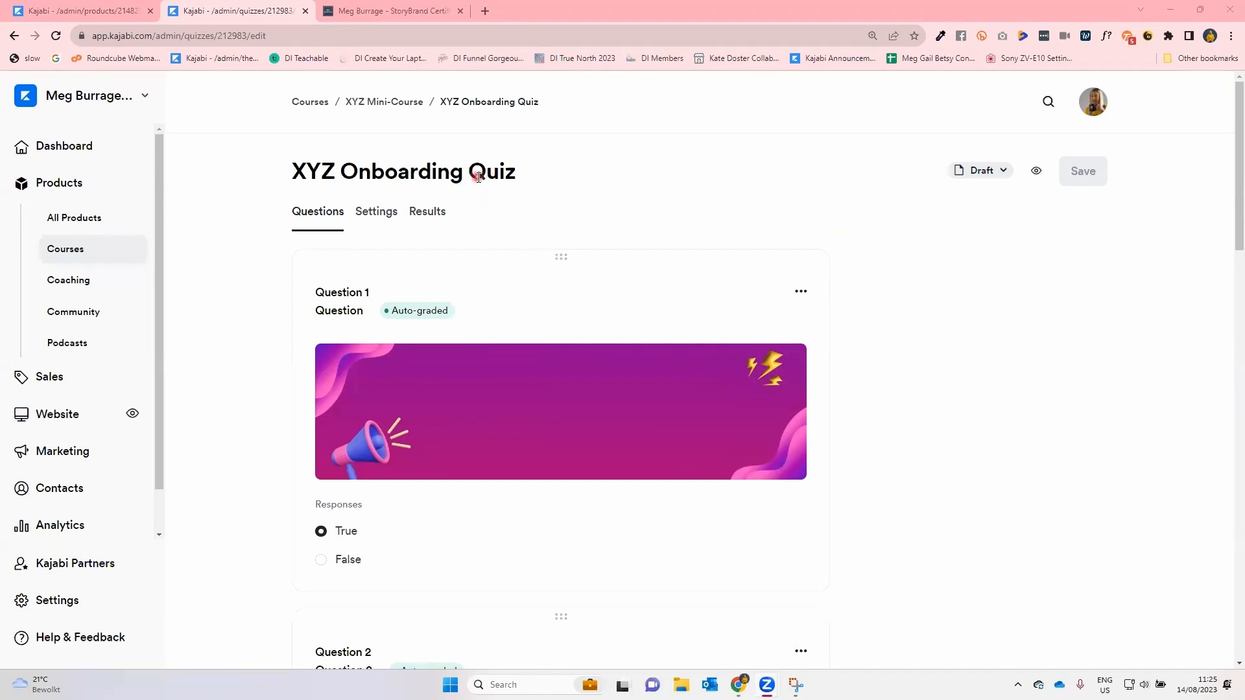
- Review the XYZ Onboarding Quiz's title, description and thumbnail, and examine the images on its first two questions
left_click(367, 216)
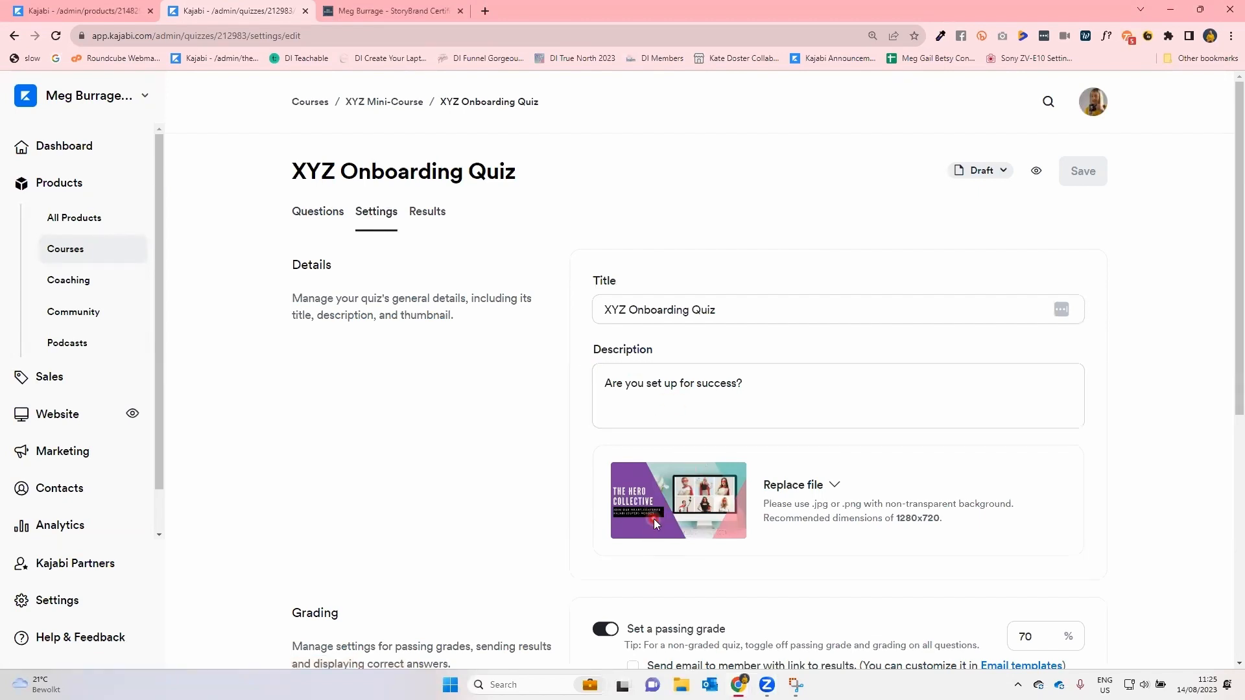
left_click(316, 212)
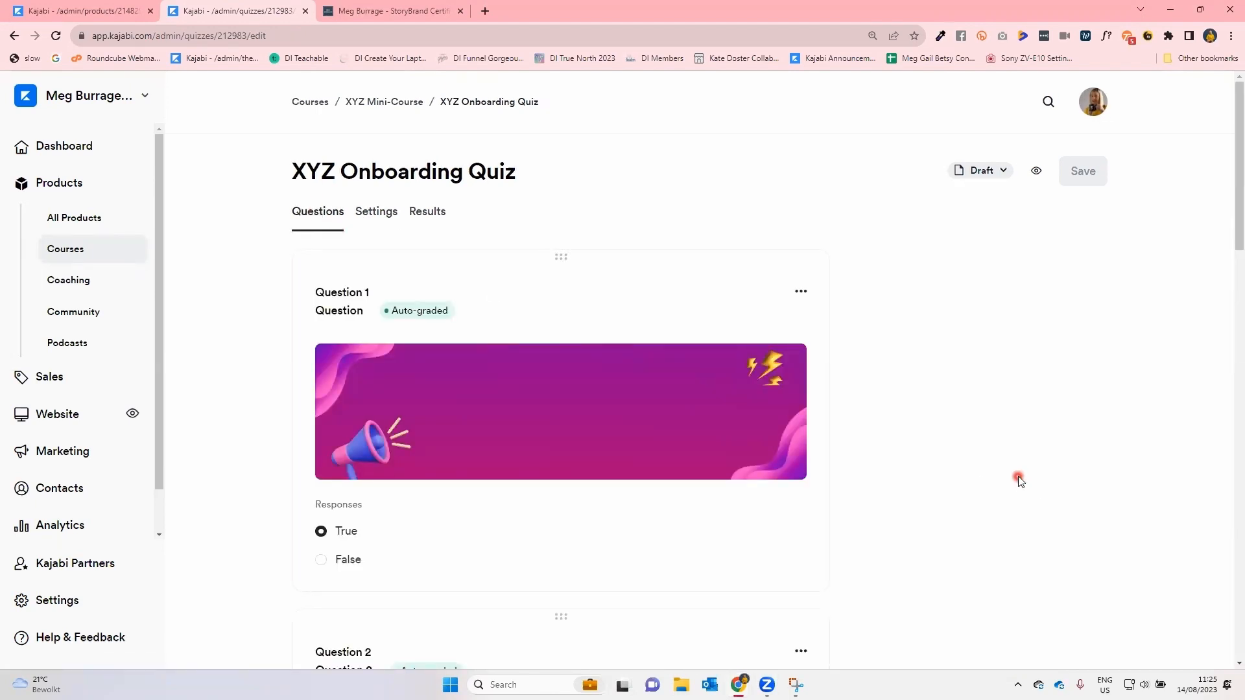
scroll(1019, 480, "down", 2)
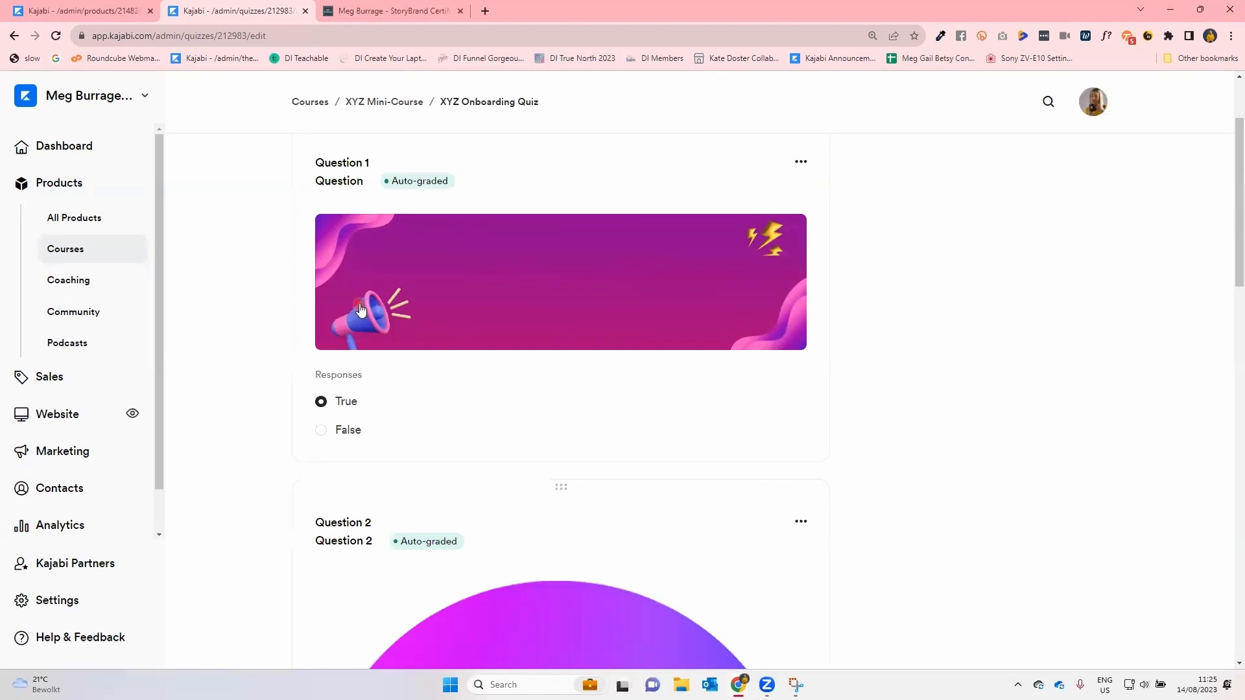
left_click(747, 312)
scroll(746, 312, "down", 4)
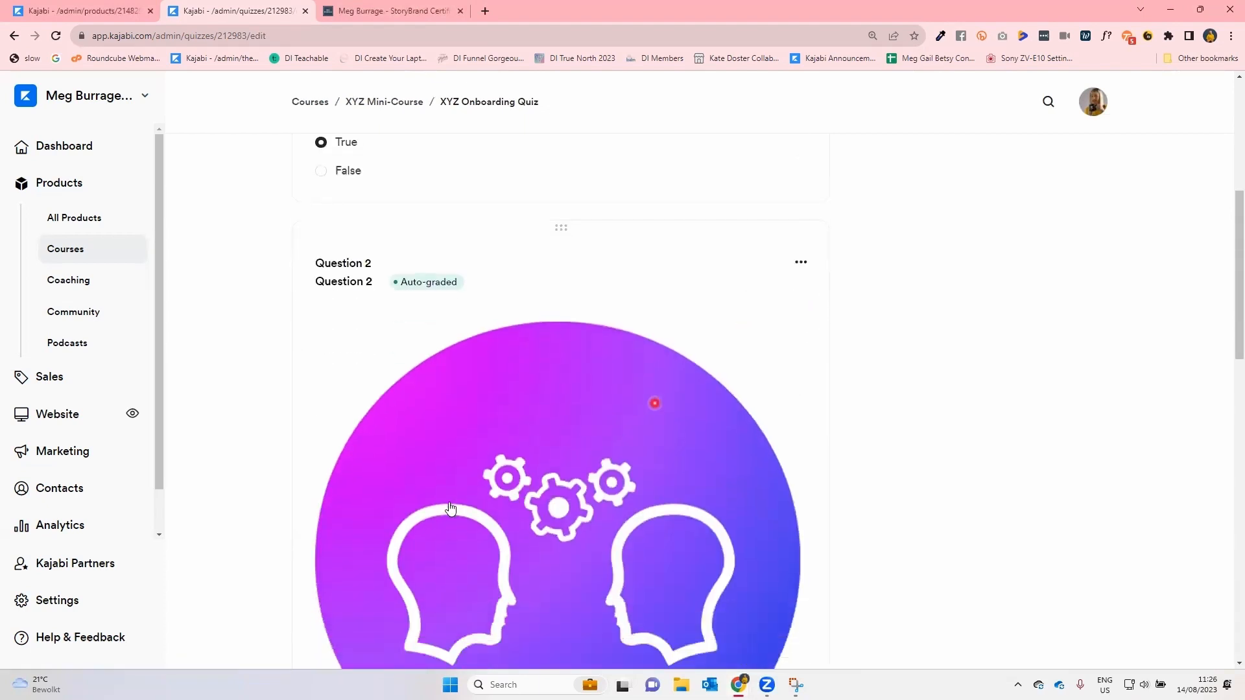
scroll(739, 523, "down", 2)
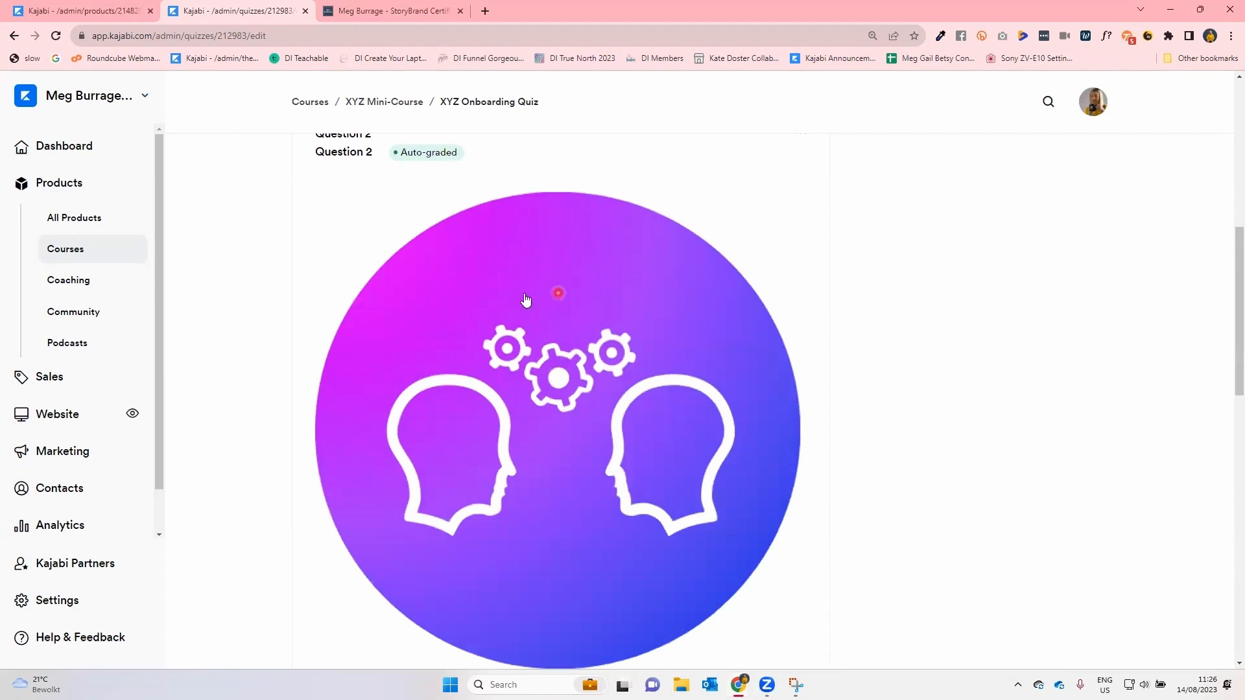
scroll(593, 548, "up", 6)
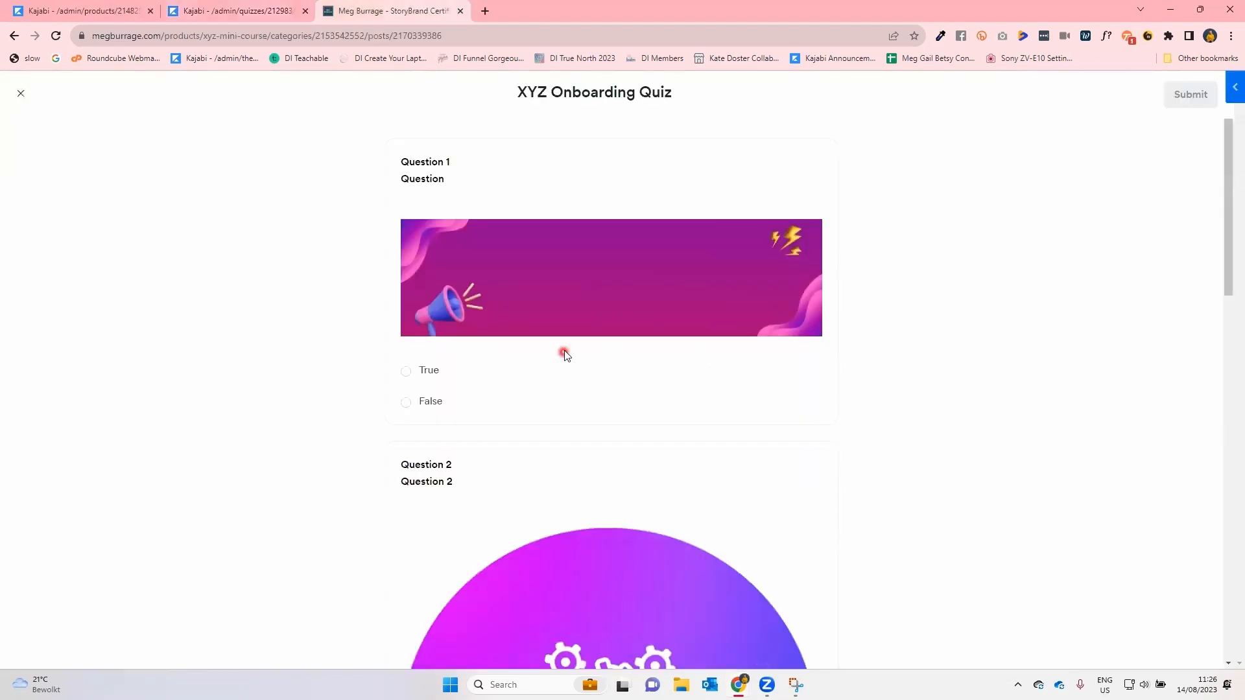
- Compare how the question images appear in the member view with the same questions in the quiz editor
scroll(566, 354, "down", 10)
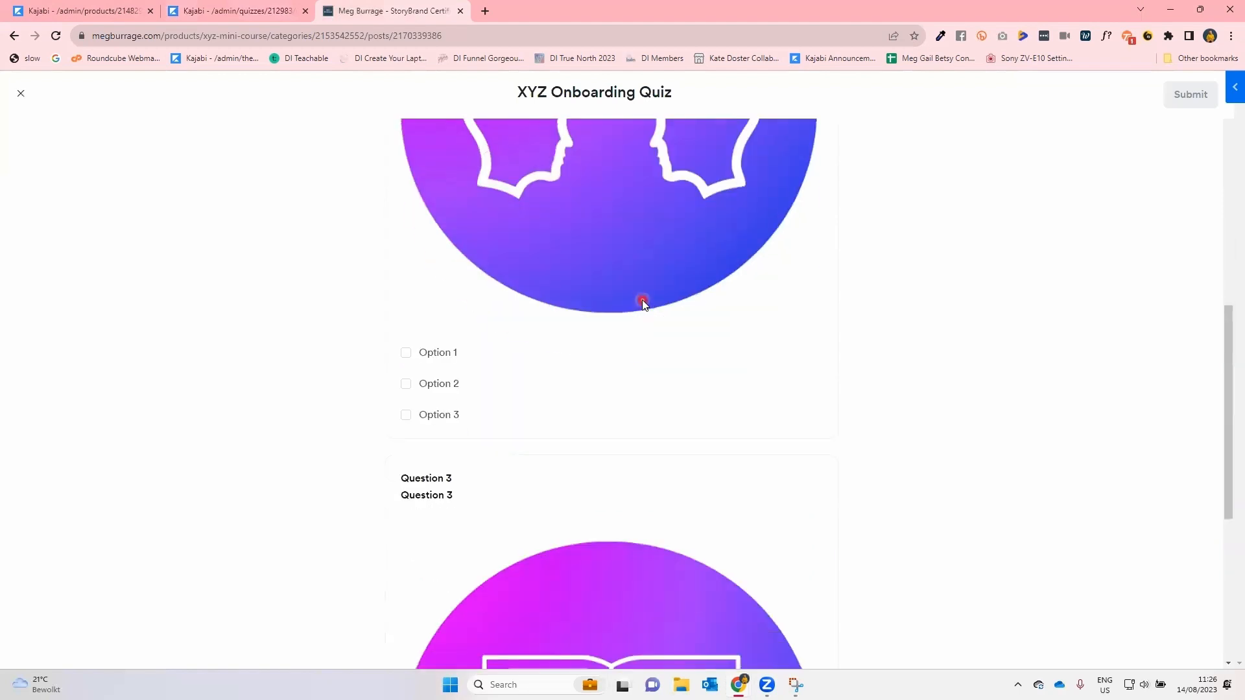
scroll(642, 302, "down", 6)
scroll(649, 318, "up", 4)
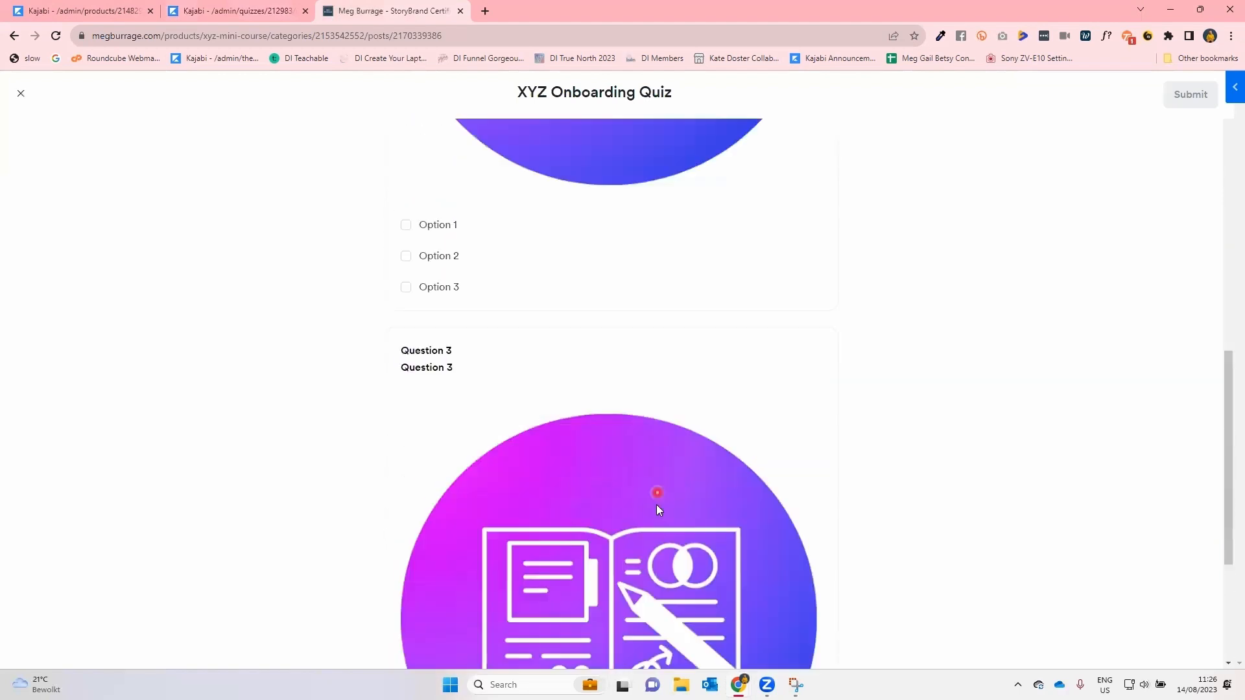
scroll(657, 509, "up", 10)
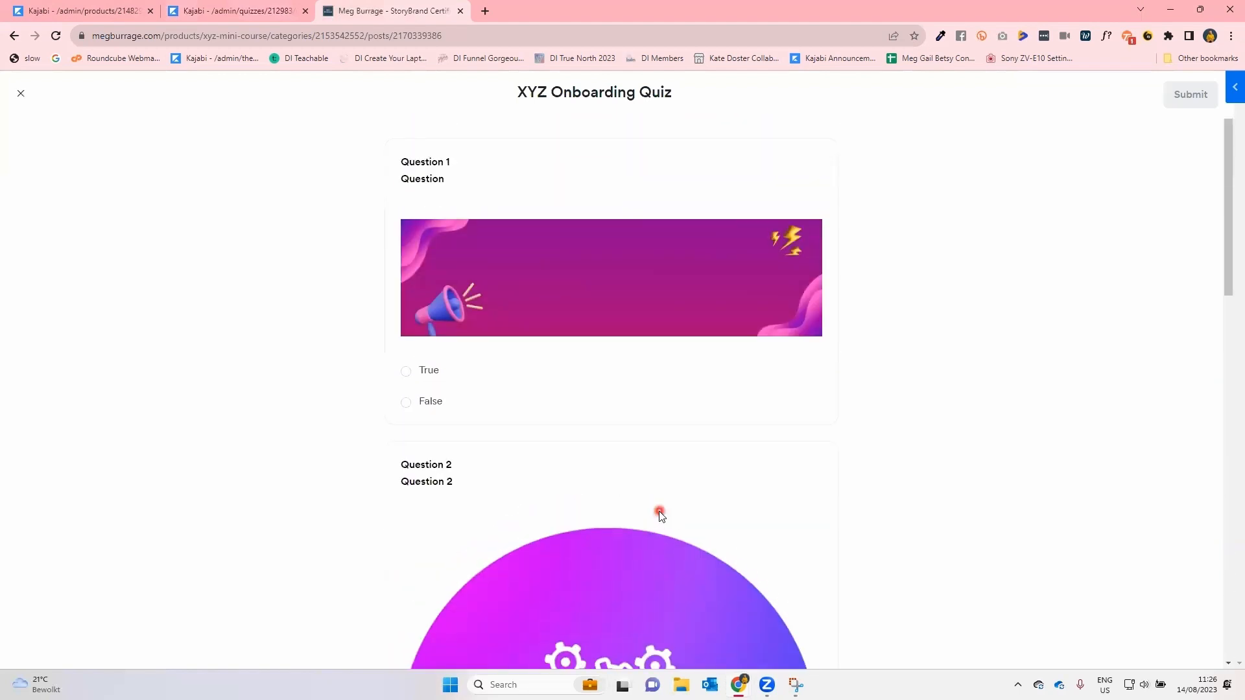
left_click(271, 14)
scroll(536, 465, "down", 8)
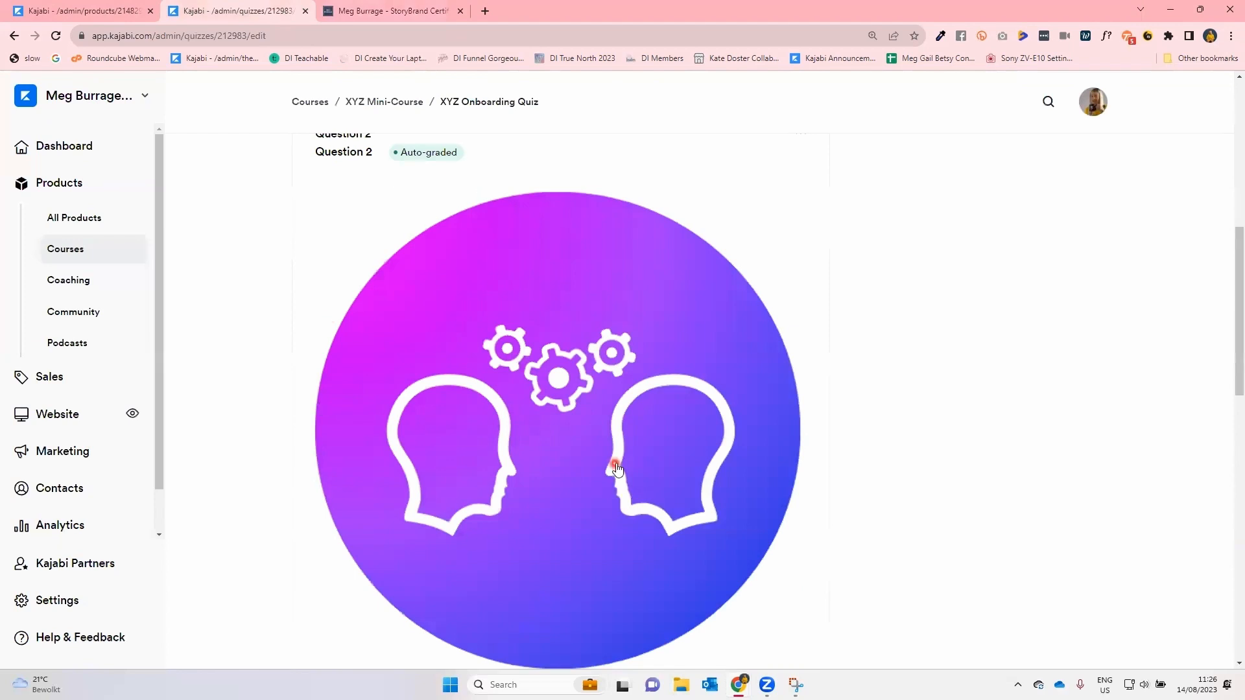
scroll(616, 474, "down", 10)
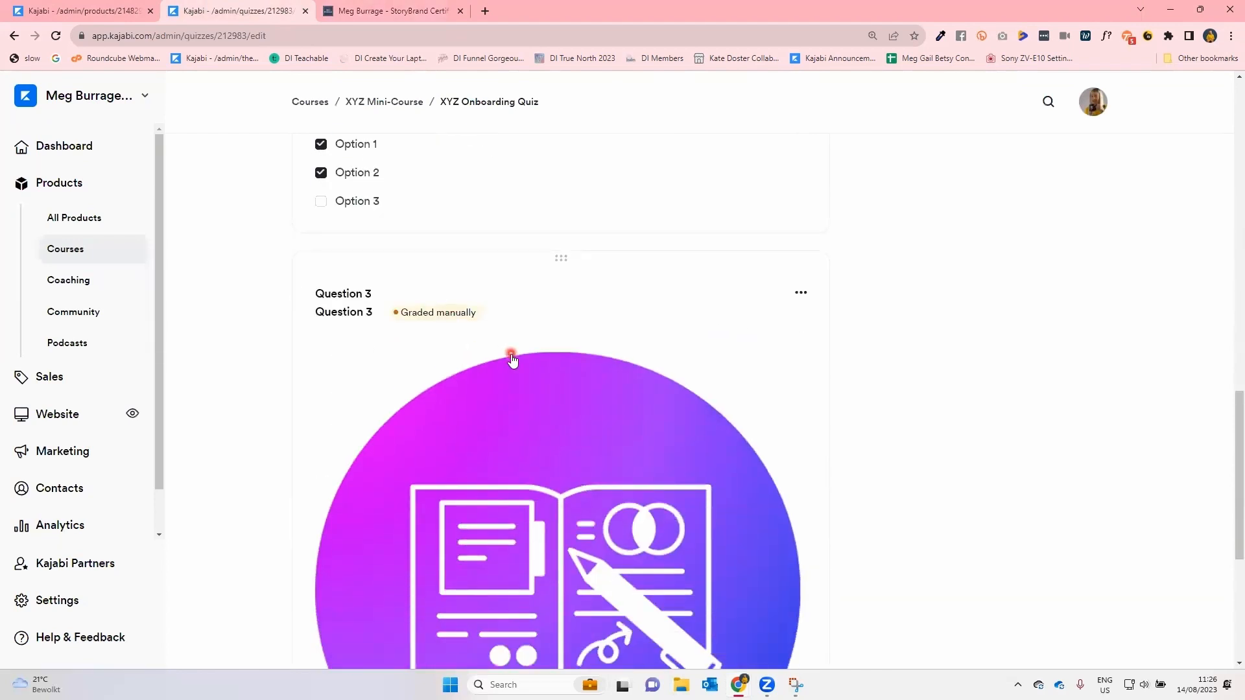
scroll(520, 406, "up", 10)
scroll(569, 407, "up", 8)
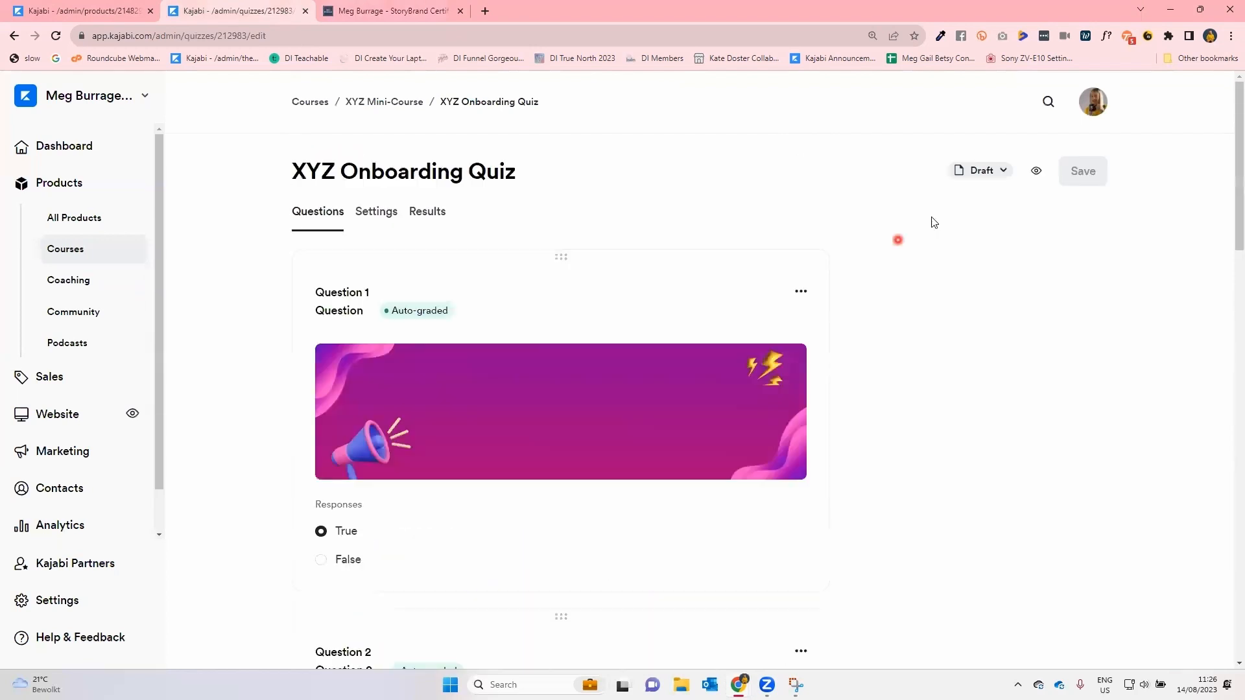
- Preview the quiz as a member and close the question view to show its introduction page
left_click(1036, 171)
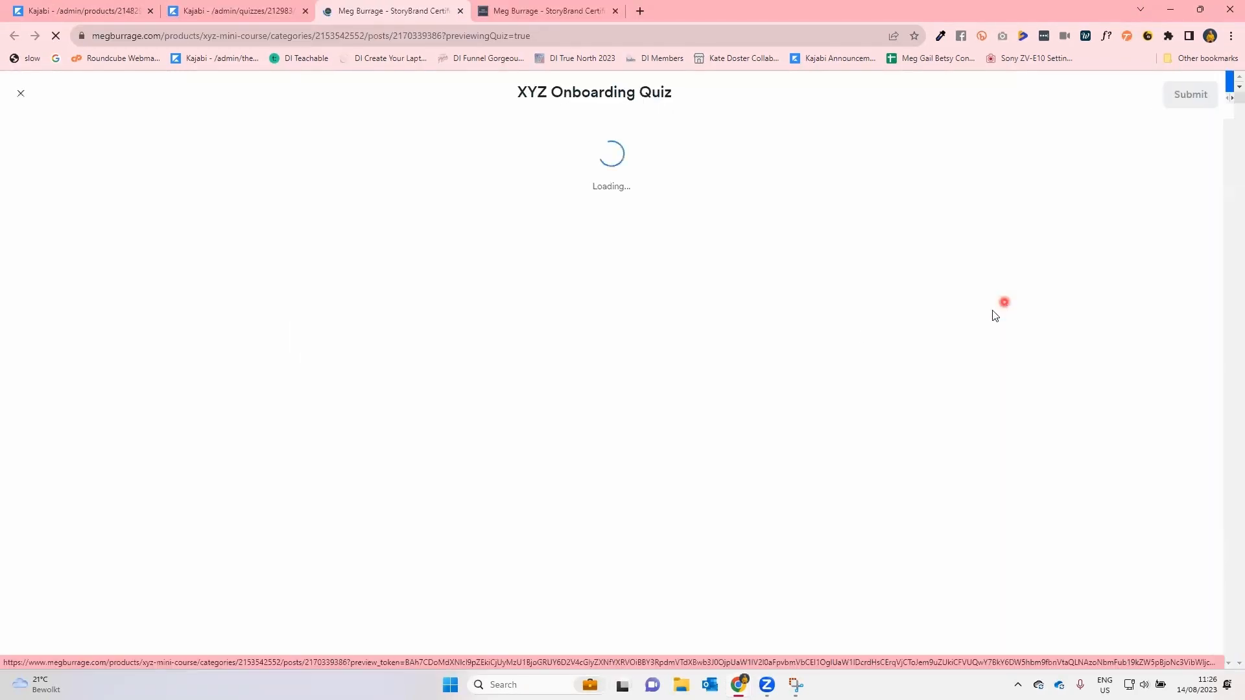
left_click(21, 94)
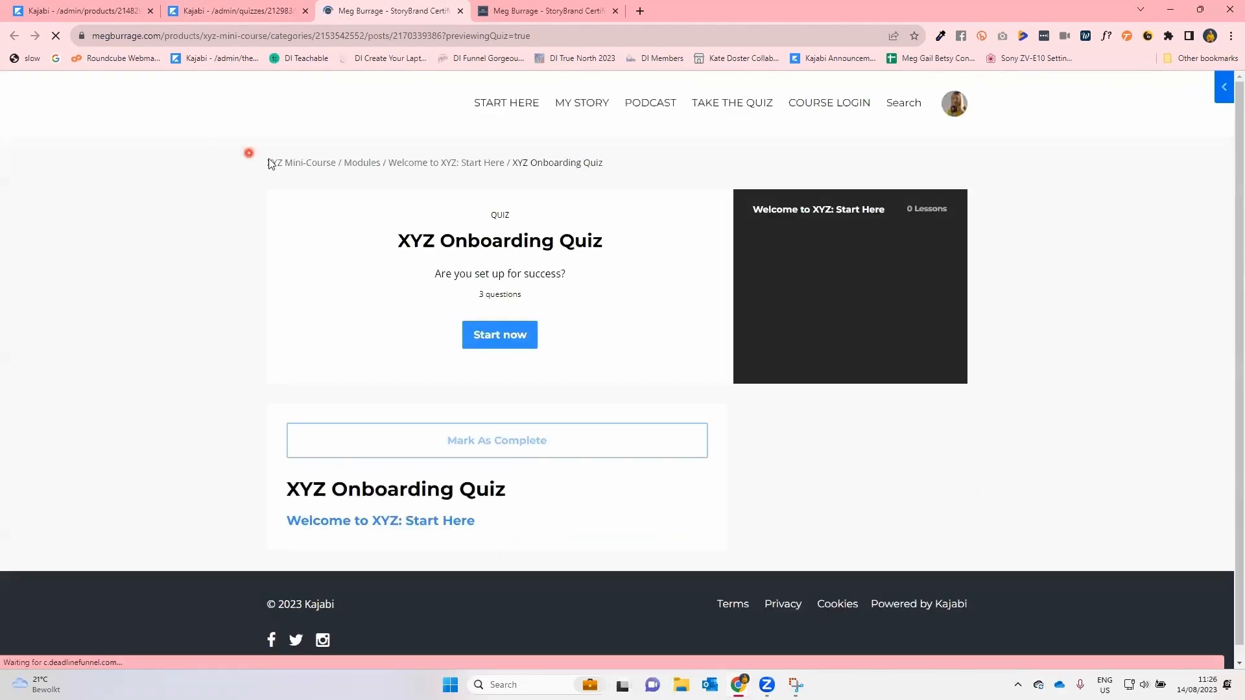
- Start the member quiz and answer True for question 1, Option 3 for question 2, and "answer" for question 3
left_click(504, 338)
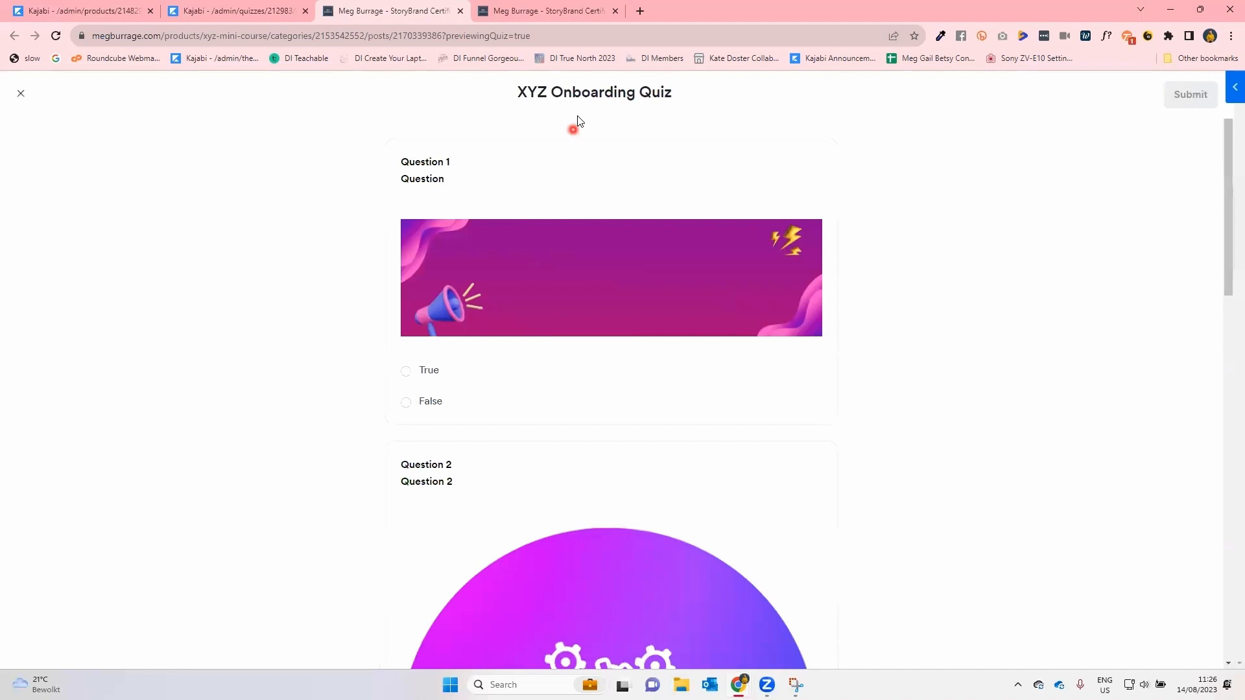
left_click(432, 379)
scroll(431, 380, "down", 9)
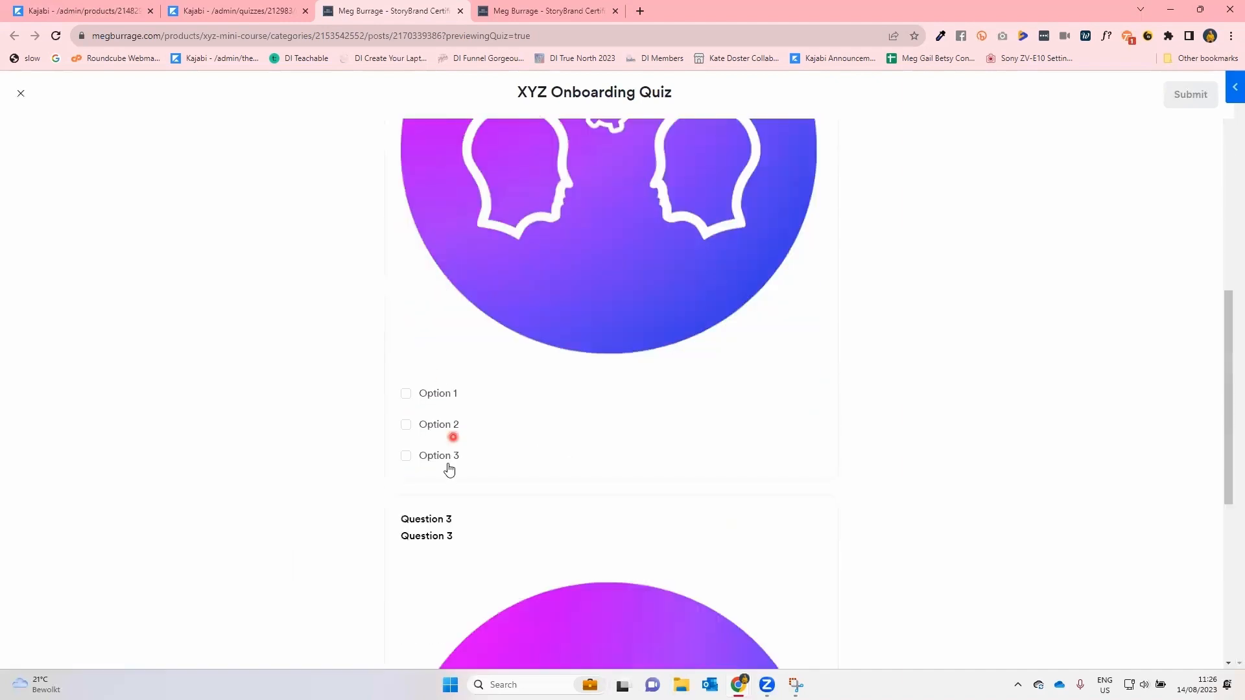
left_click(435, 462)
scroll(431, 456, "down", 6)
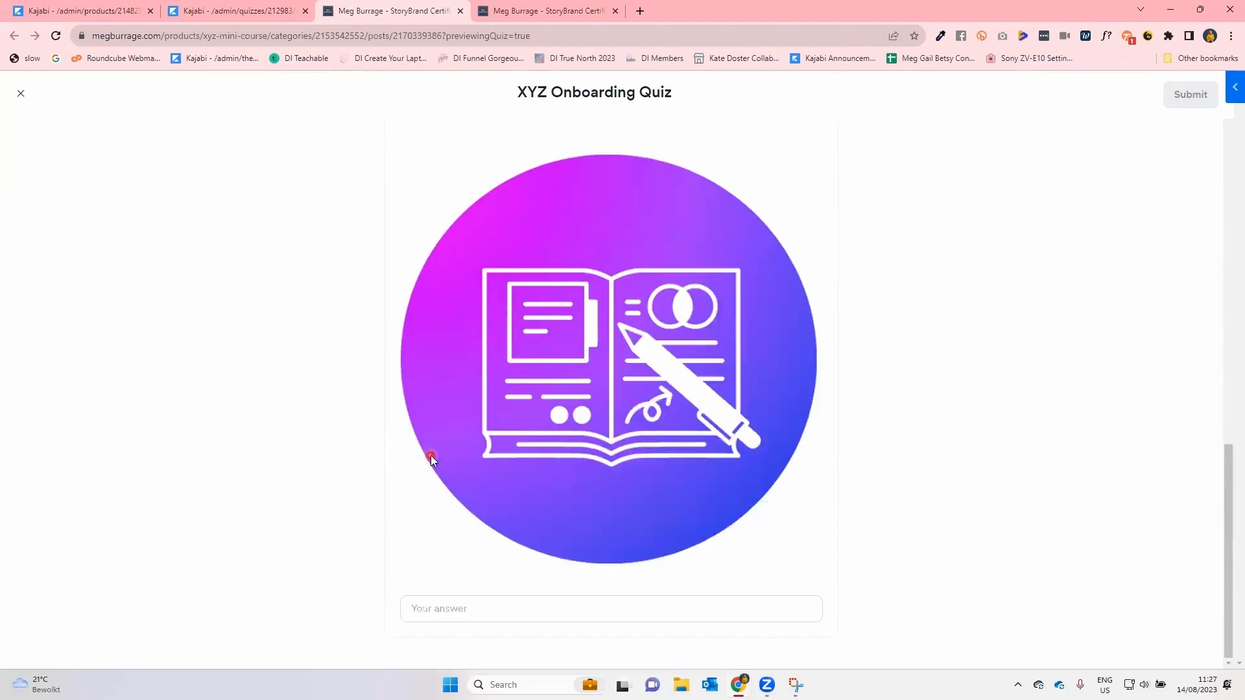
left_click(499, 607)
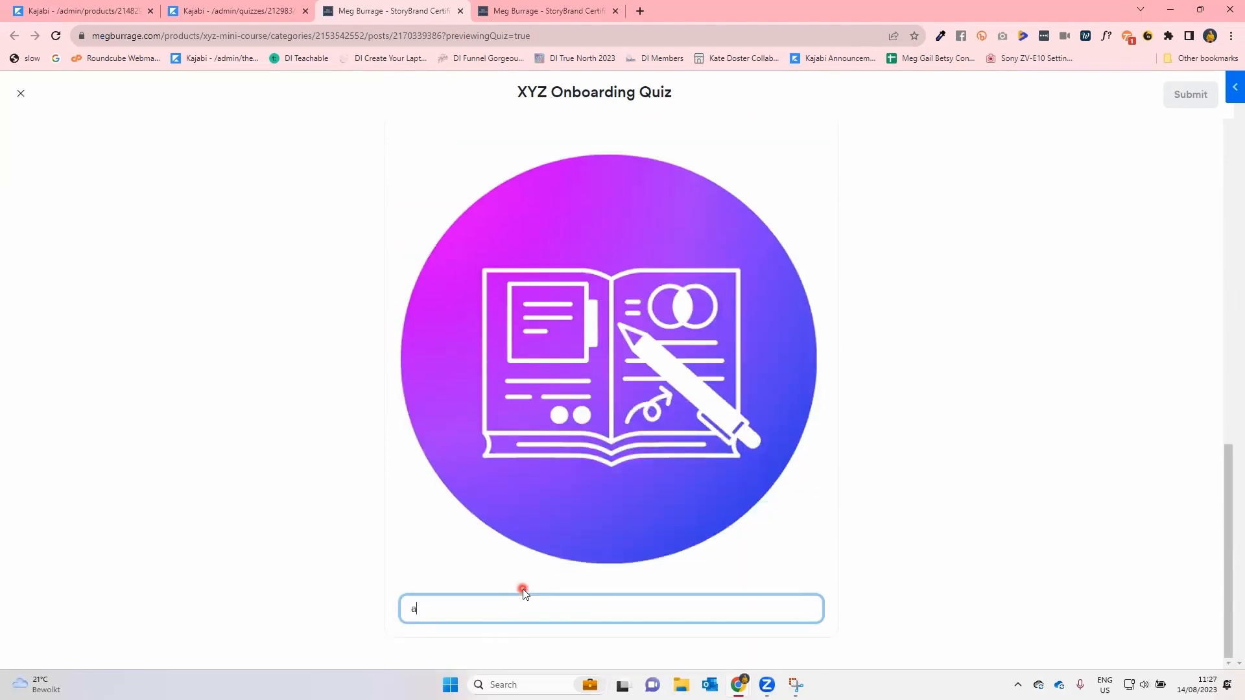
type("answer")
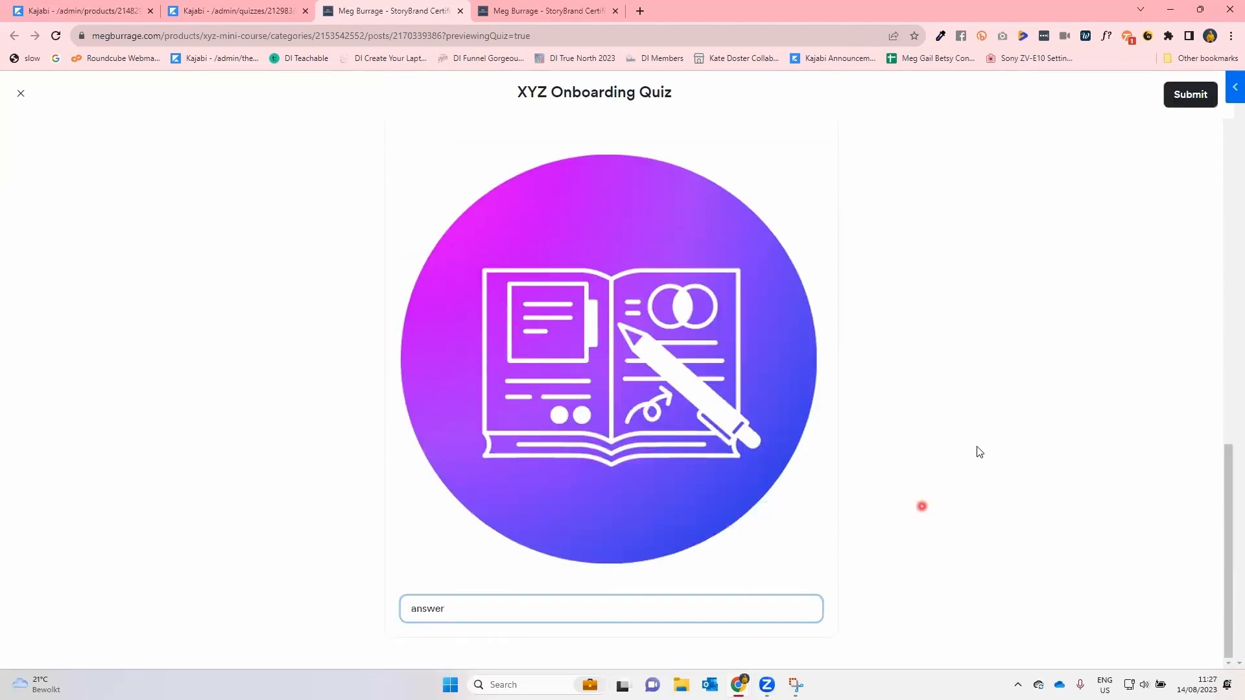
- Submit the quiz answers and confirm the submission
left_click(1207, 102)
left_click(1184, 104)
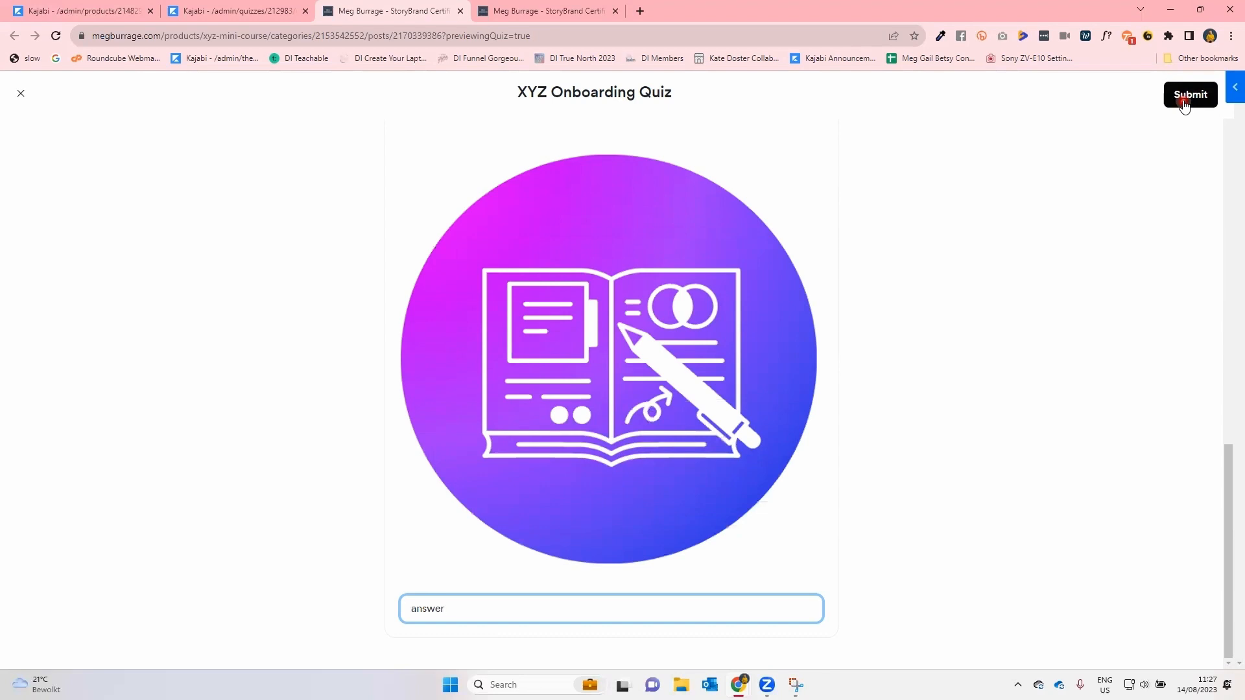
left_click(1185, 104)
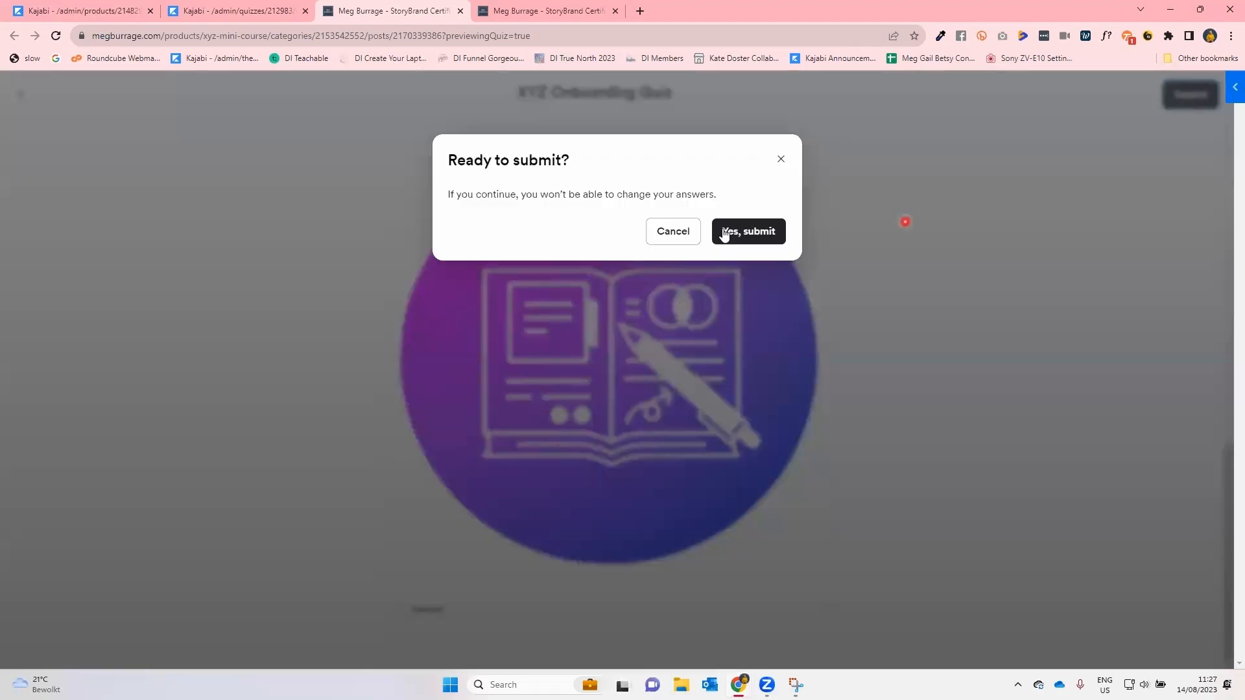
left_click(774, 232)
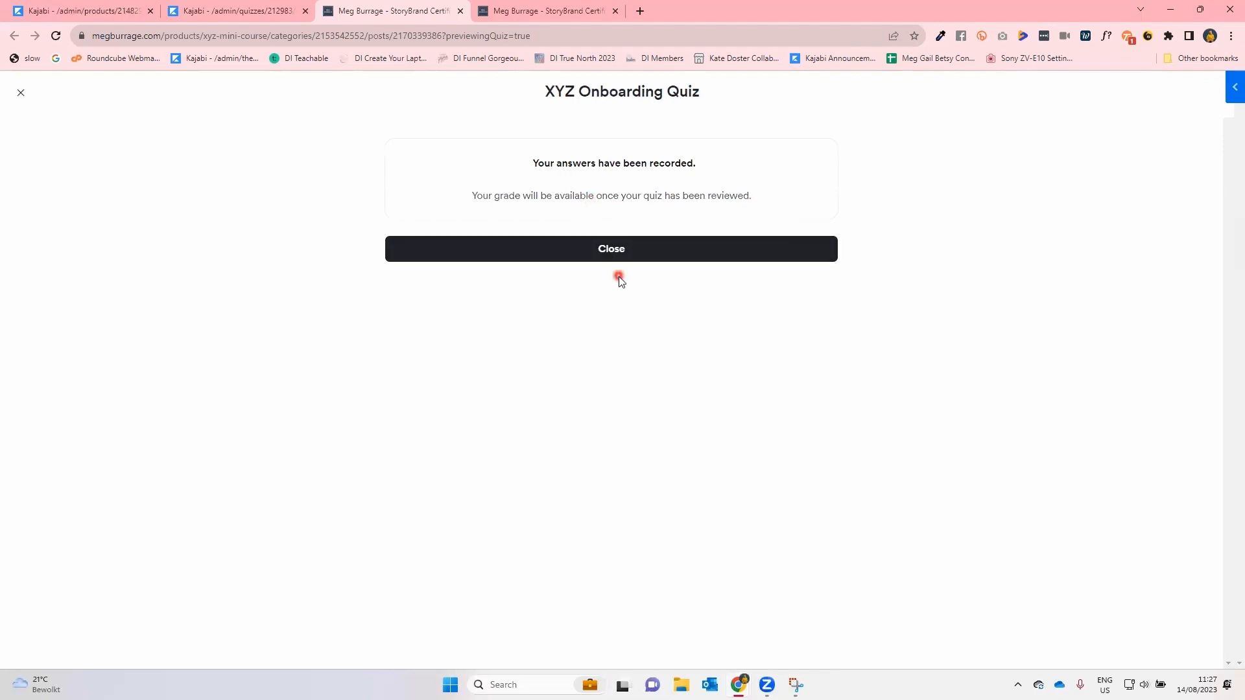
- Enlarge the submission confirmation page to 125% browser zoom
left_click(1231, 37)
left_click(1200, 191)
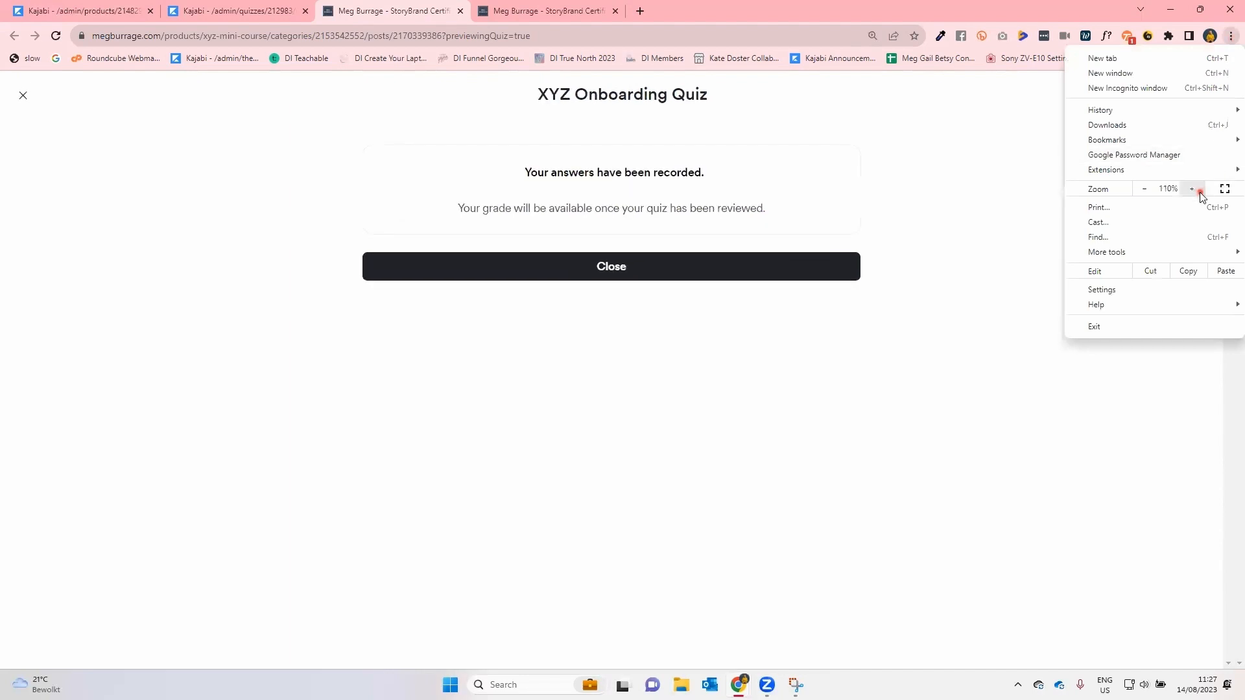
left_click(1200, 192)
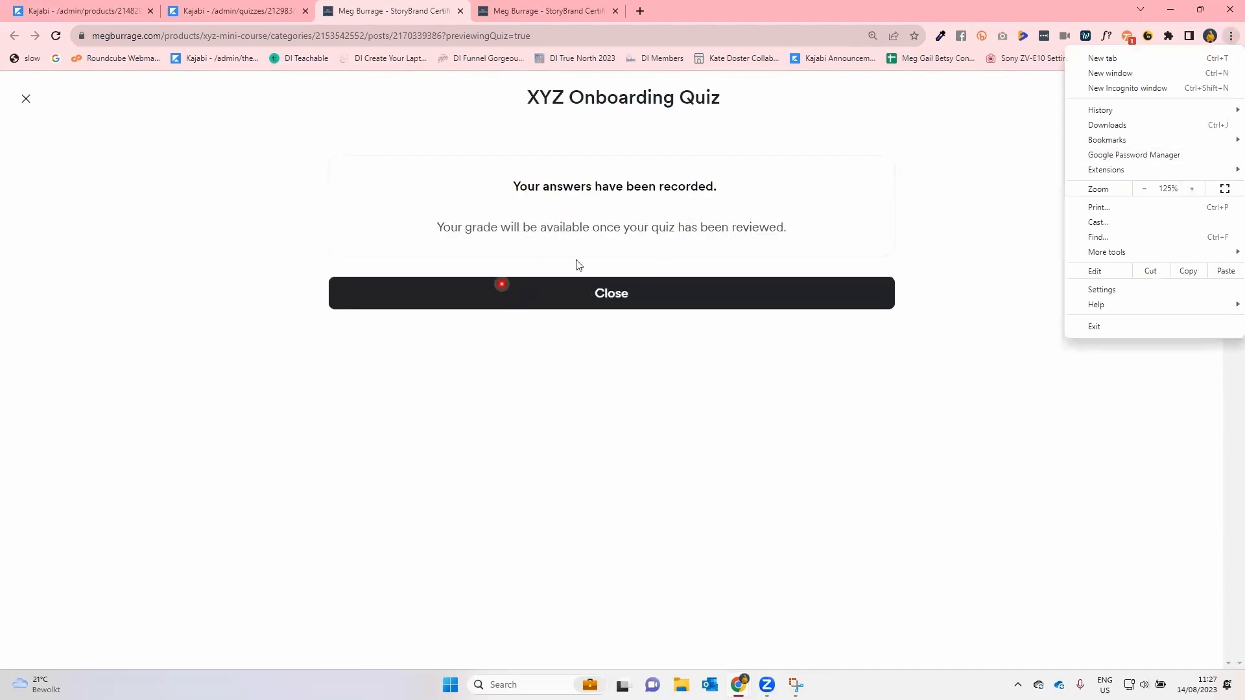
left_click(760, 394)
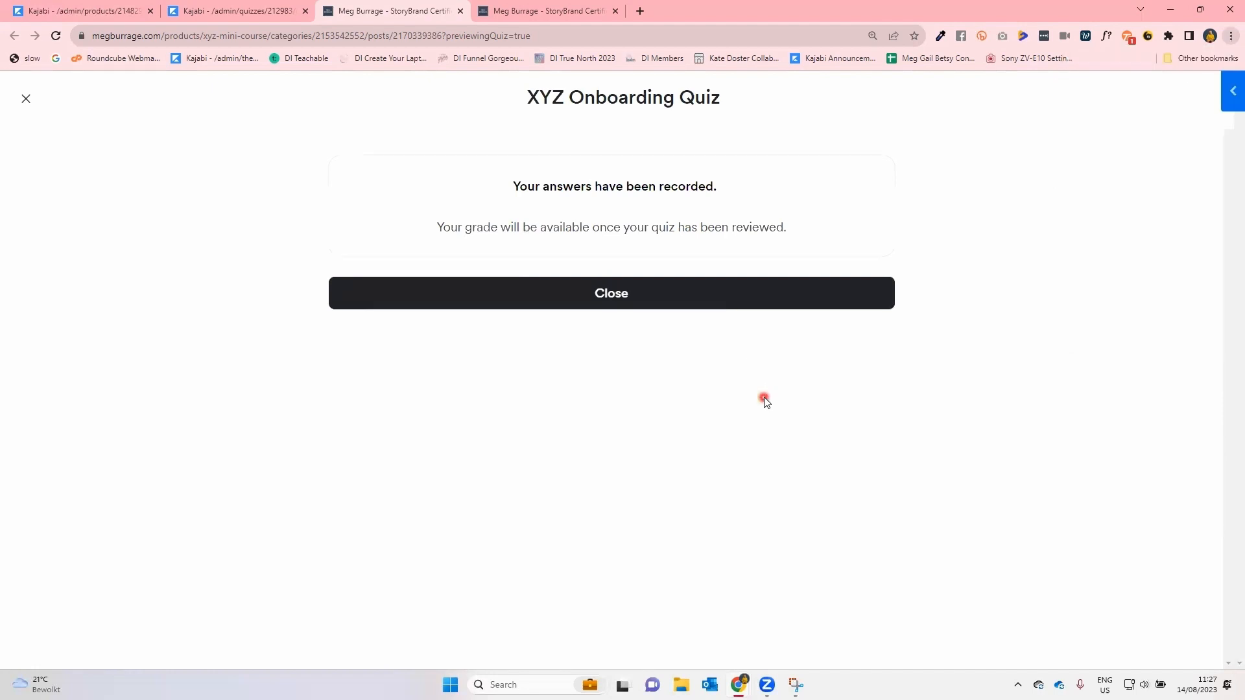
- Close the submission confirmation to view the quiz results, and check each question's grading type in the quiz editor
left_click(648, 298)
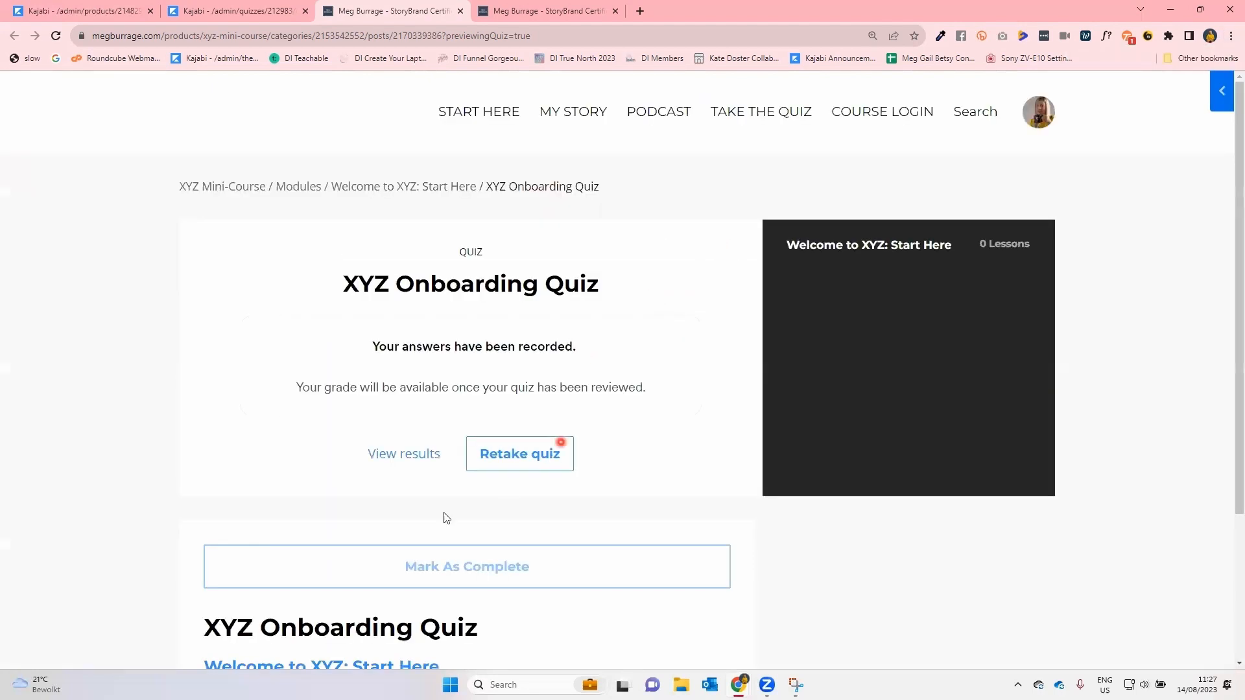
left_click(428, 456)
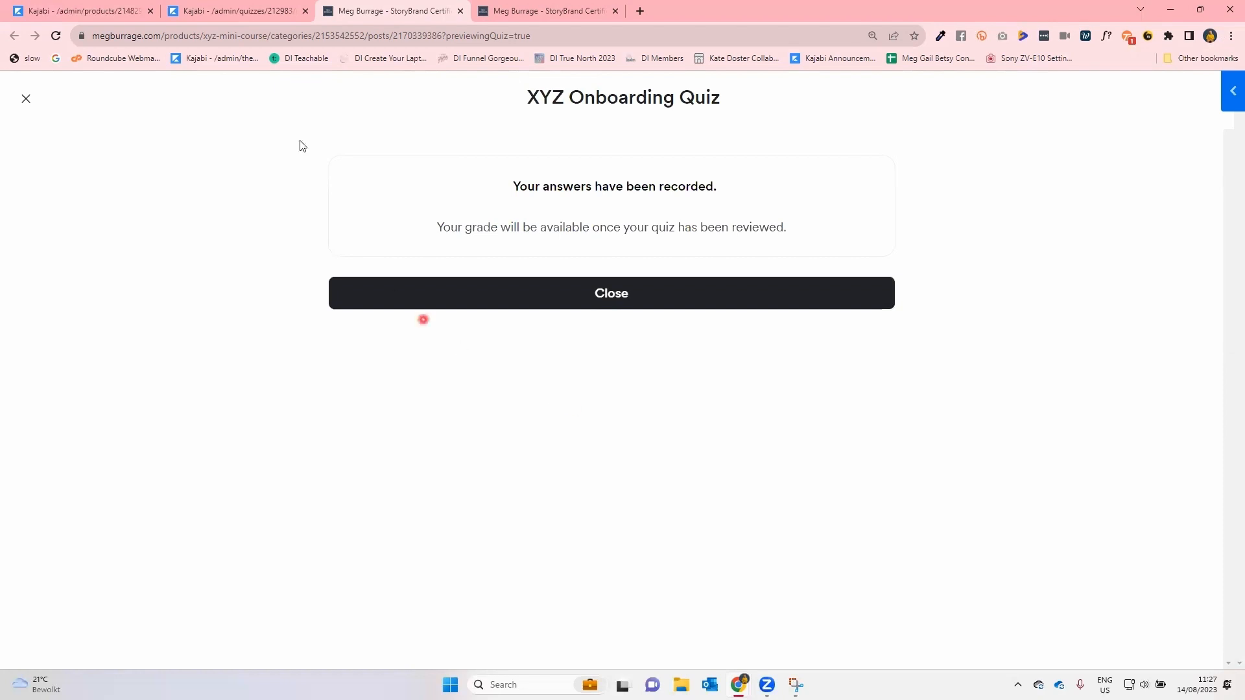
left_click(276, 10)
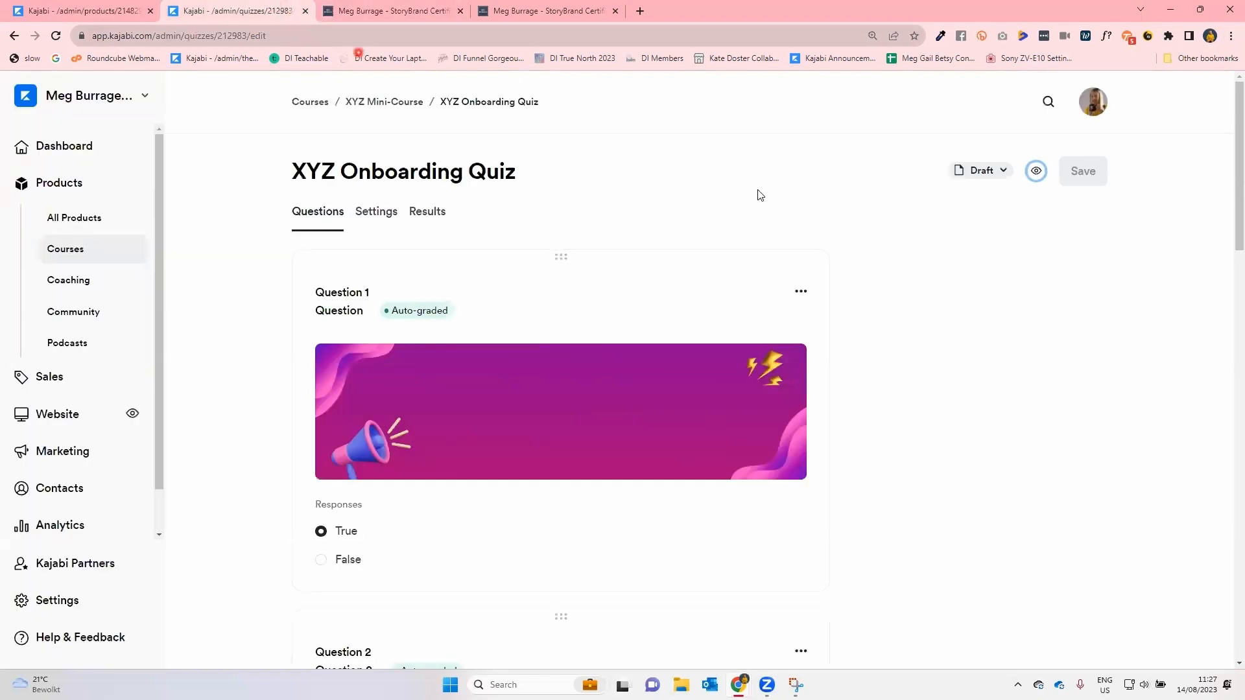
scroll(761, 314, "down", 10)
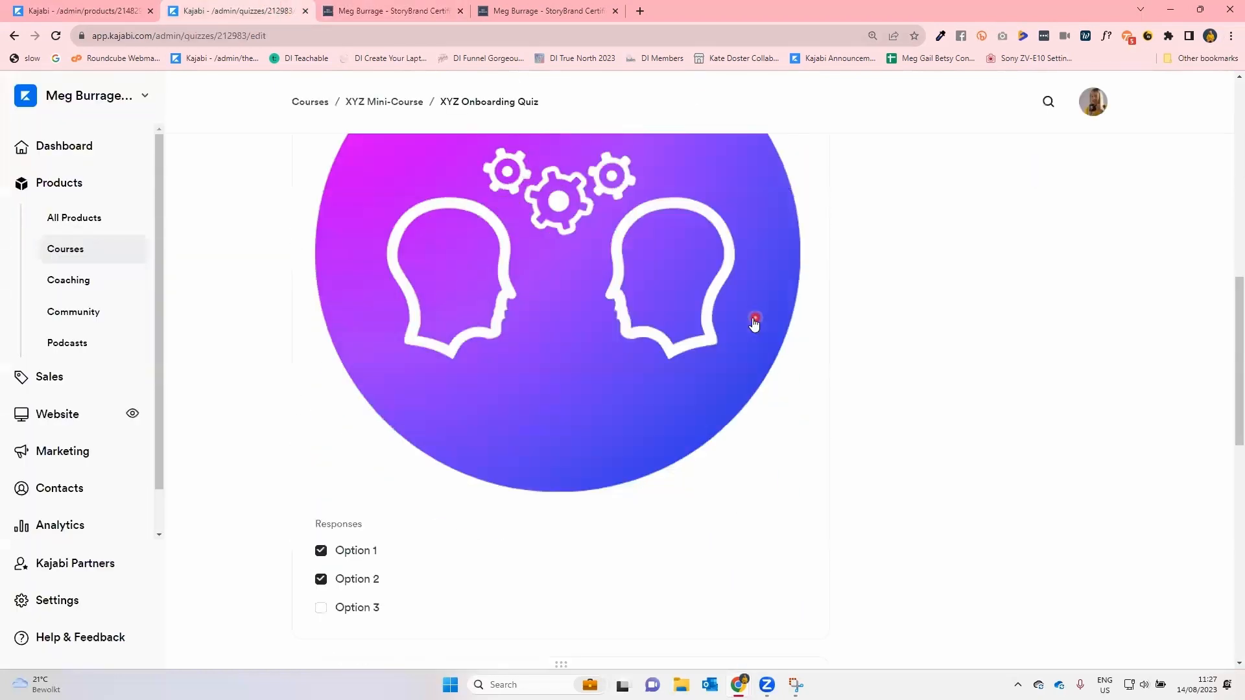
scroll(755, 323, "down", 7)
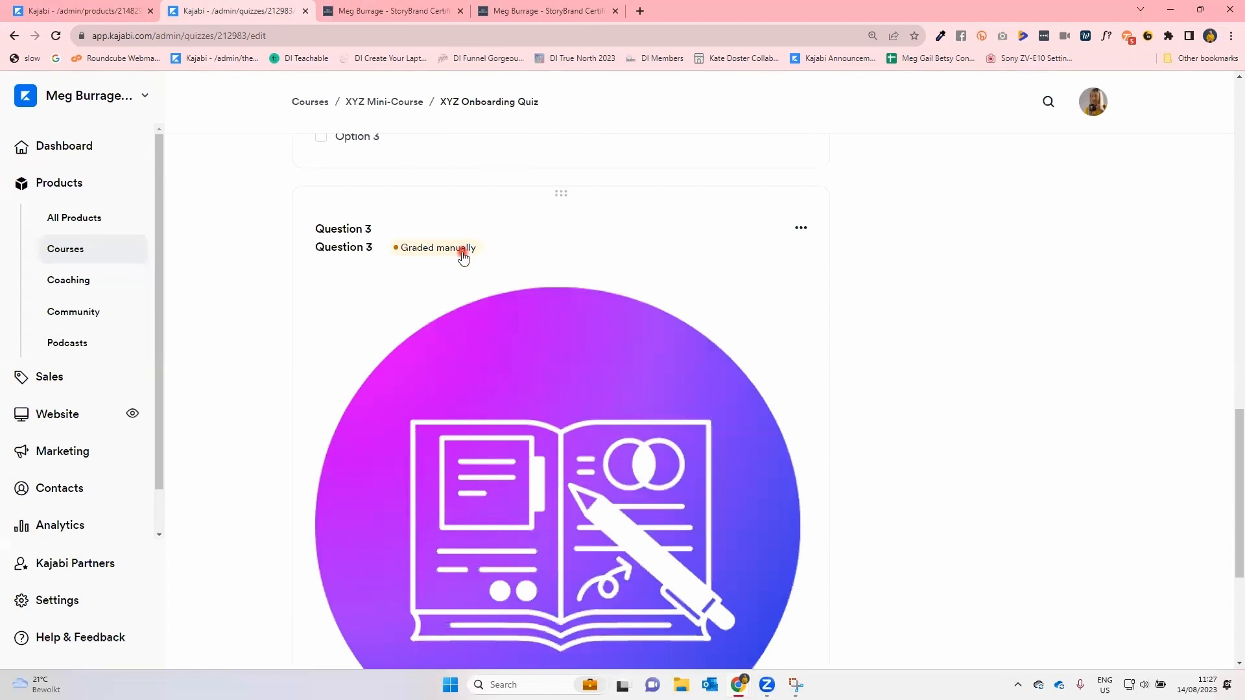
- Delete the manually graded Question 3 from the quiz
left_click(801, 233)
left_click(850, 304)
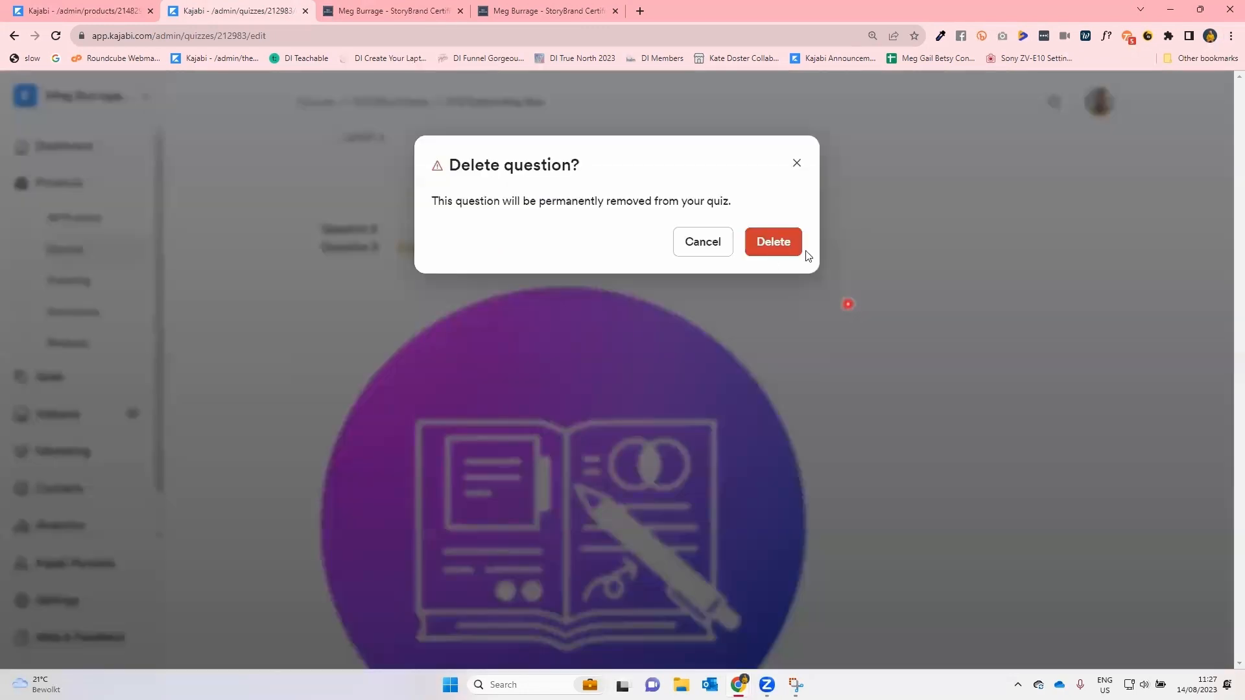
left_click(778, 242)
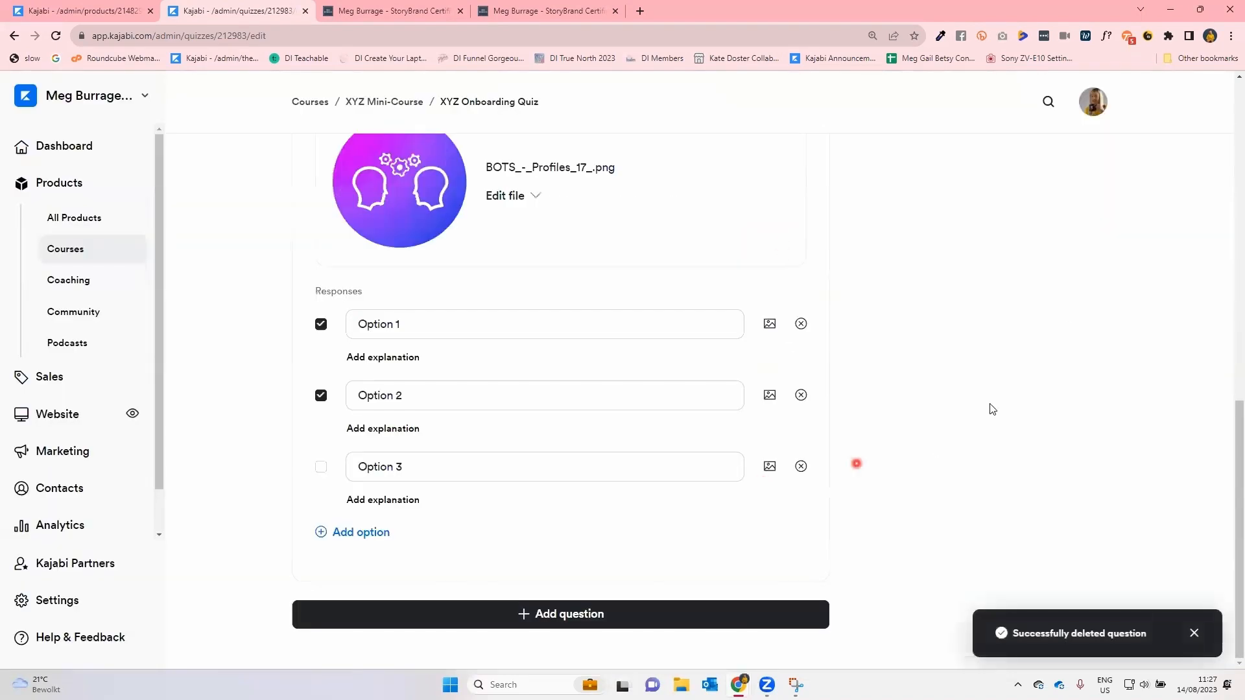
- Reload the quiz editor and close the old member preview tabs
scroll(992, 409, "up", 10)
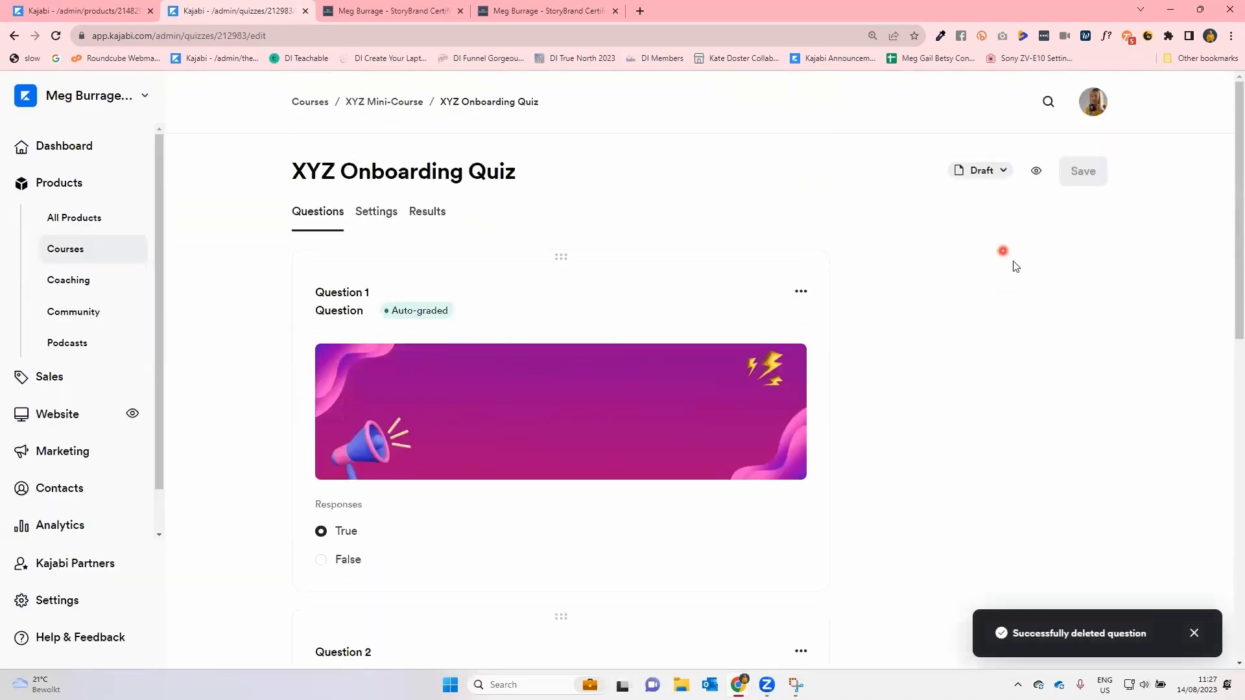
left_click(55, 35)
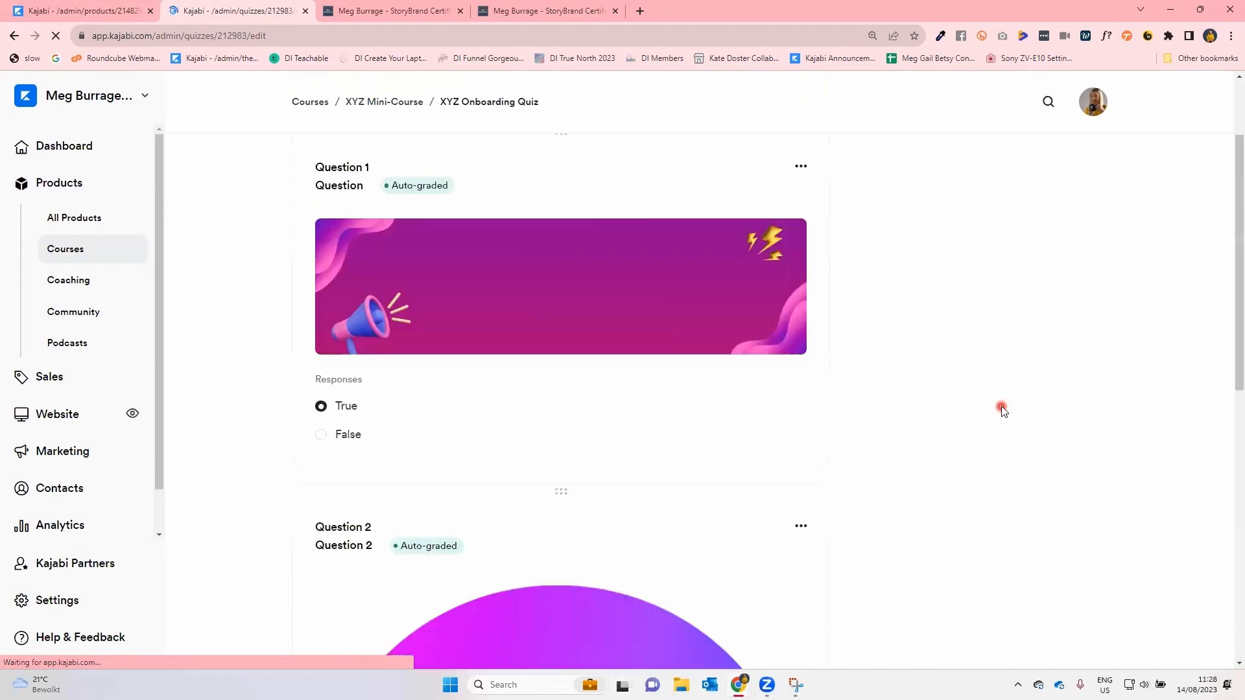
left_click(461, 11)
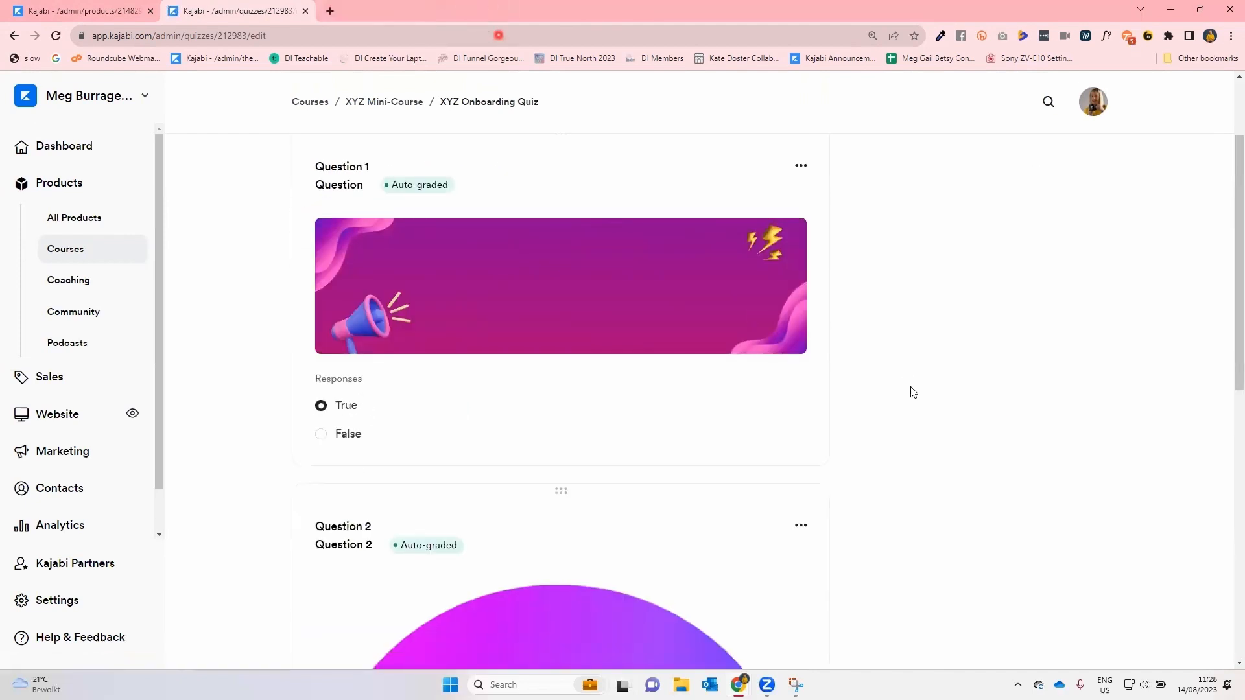
- Open a new member preview and submit the quiz with True for question 1 and Option 3 for question 2
scroll(1032, 279, "up", 2)
right_click(1037, 170)
left_click(1050, 180)
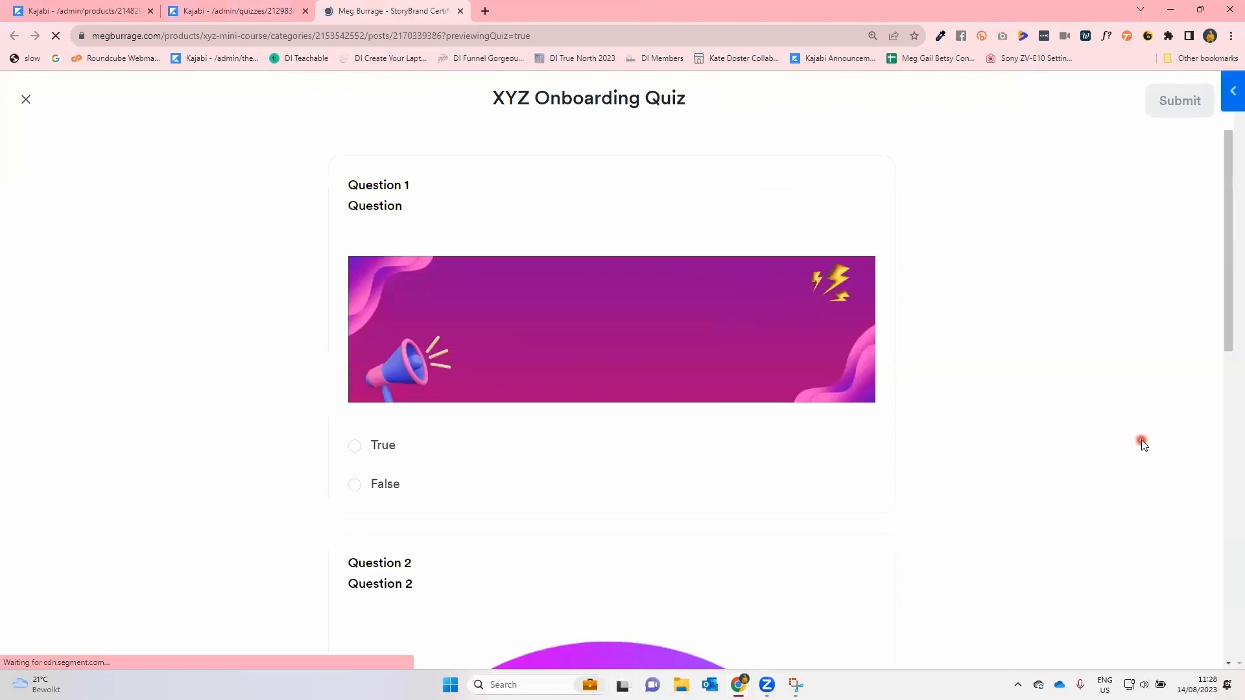
left_click(354, 449)
scroll(358, 454, "down", 10)
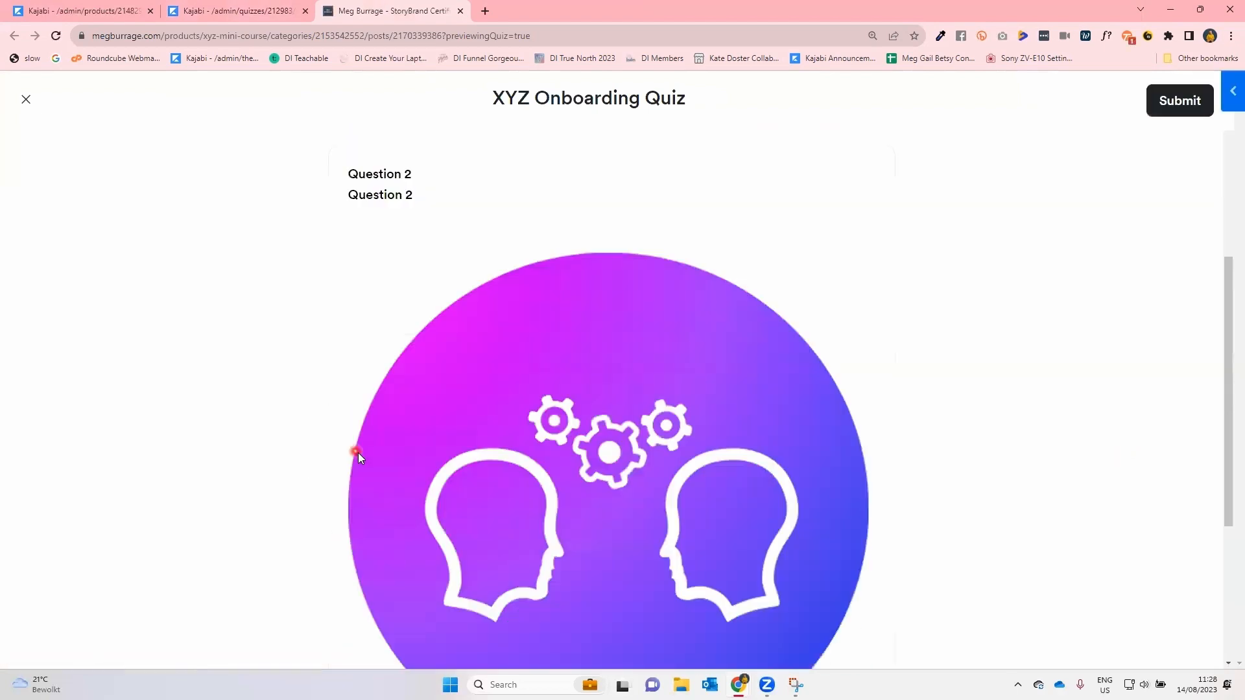
left_click(355, 600)
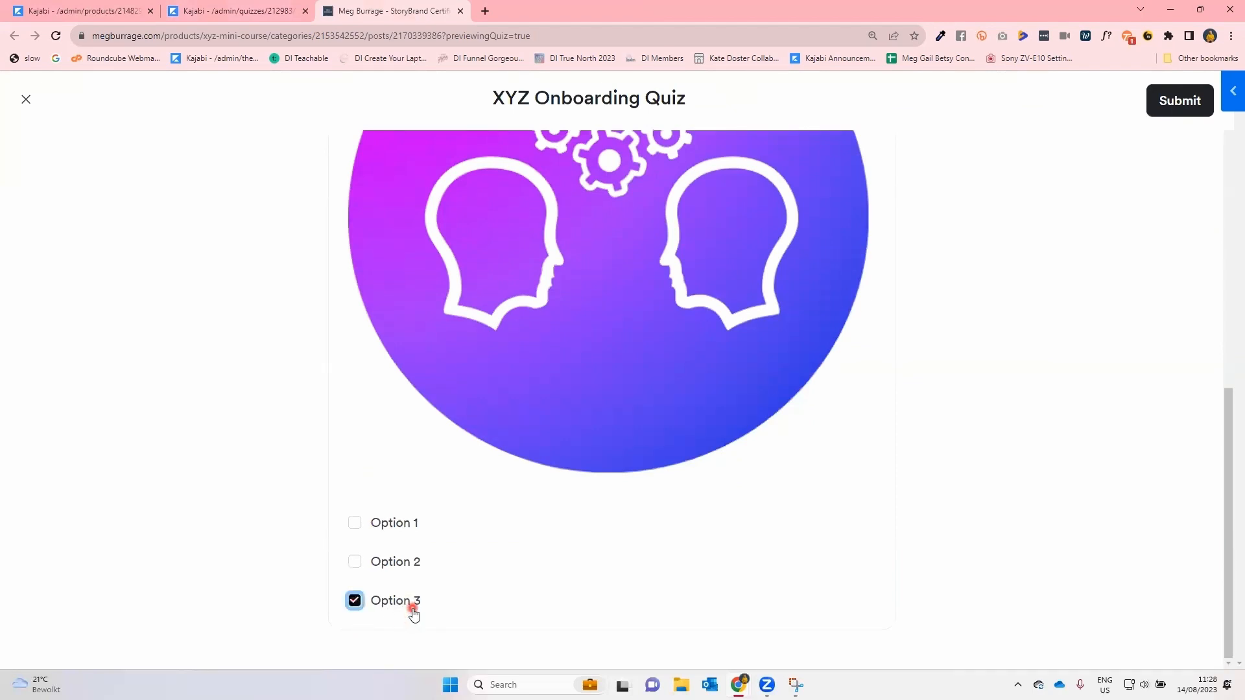
left_click(1176, 102)
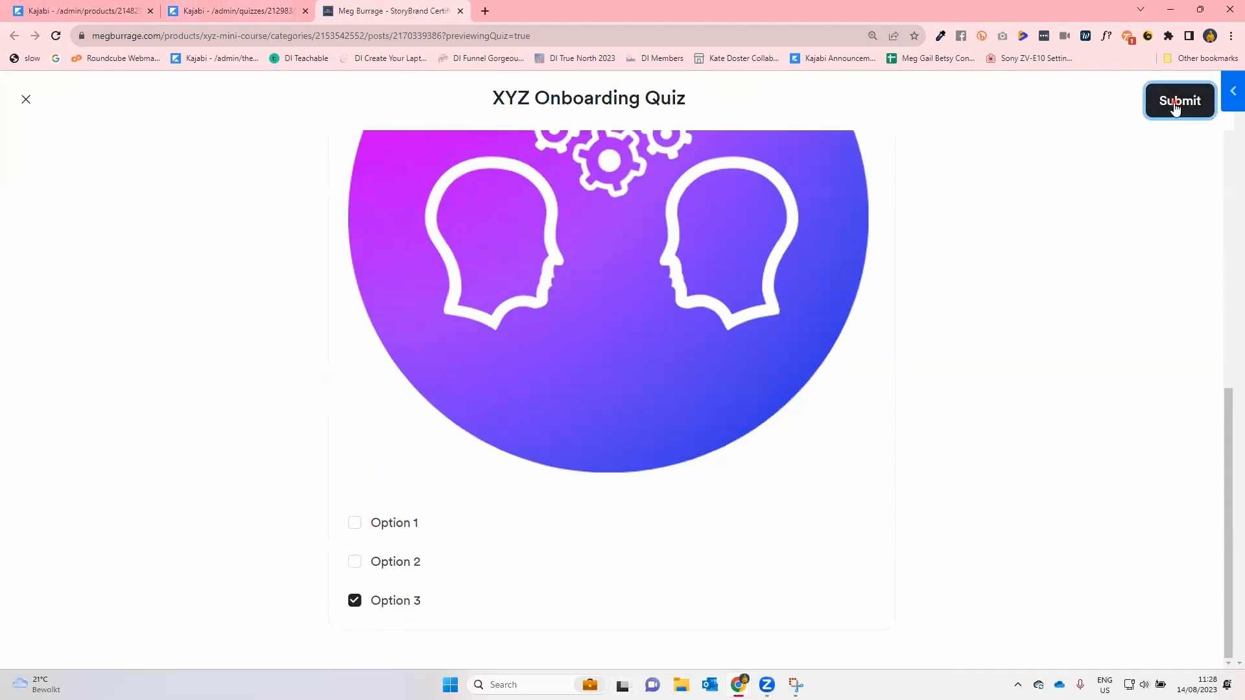
left_click(810, 278)
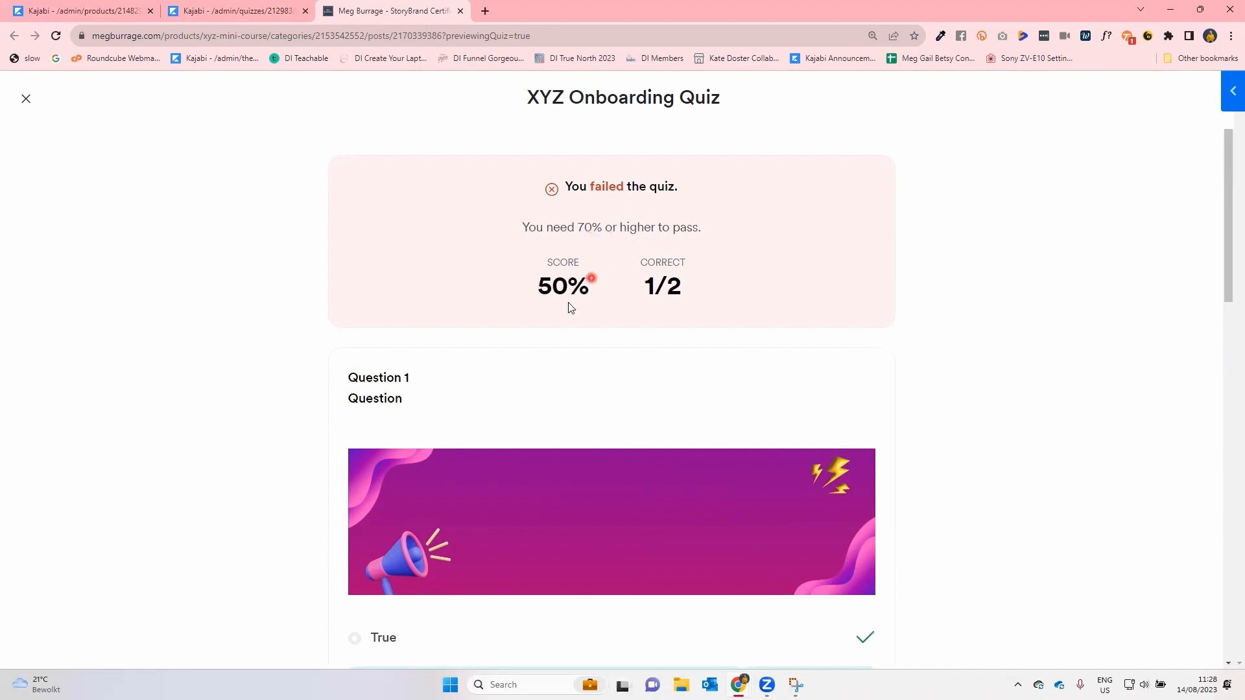
- Examine the score and answer feedback on the results page and compare them with the quiz's grading settings
scroll(660, 298, "down", 4)
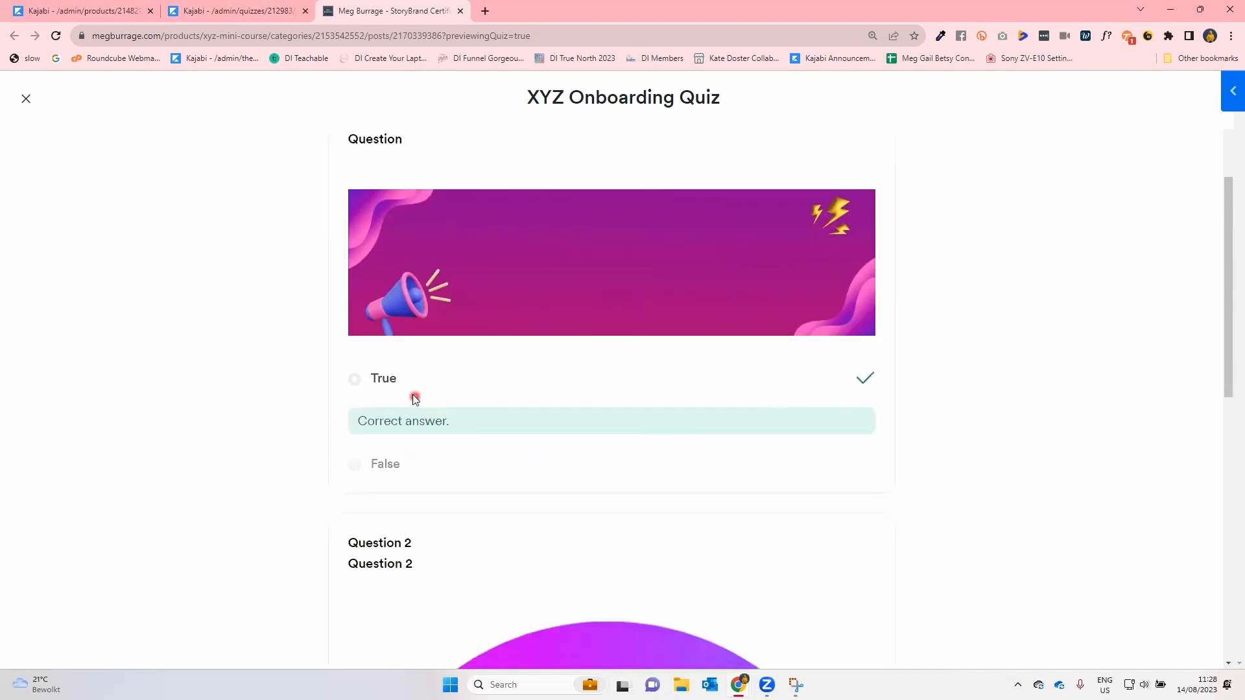
scroll(410, 395, "down", 10)
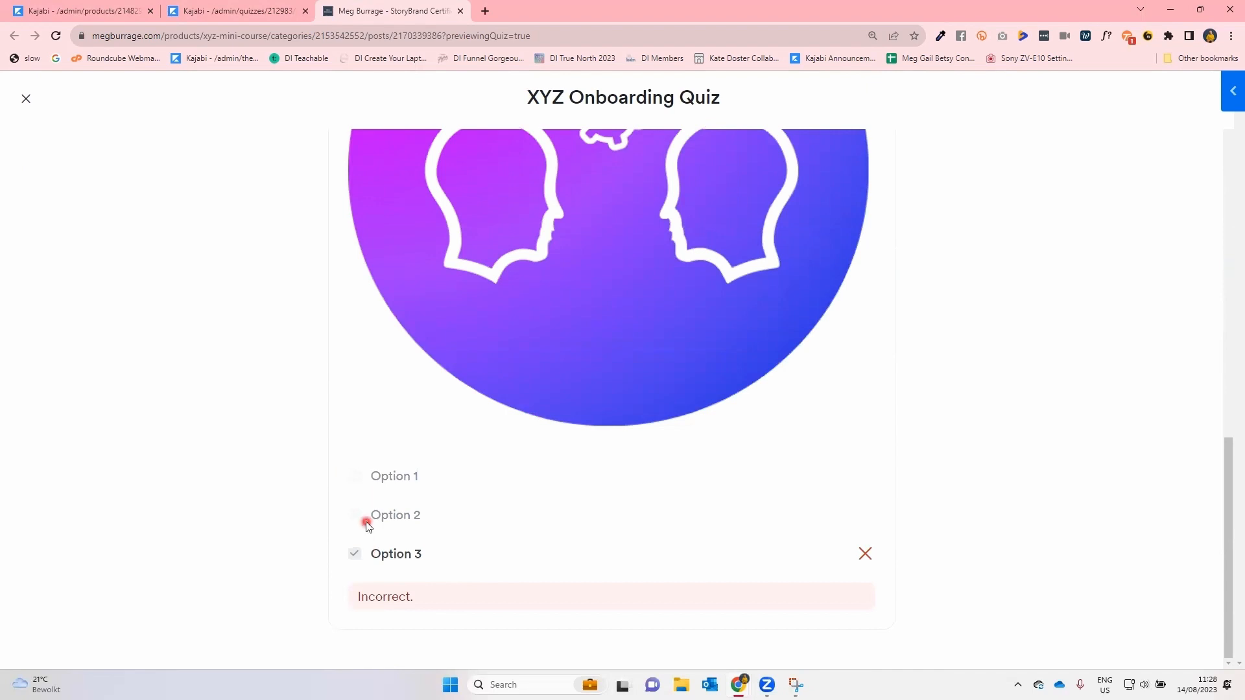
left_click(200, 9)
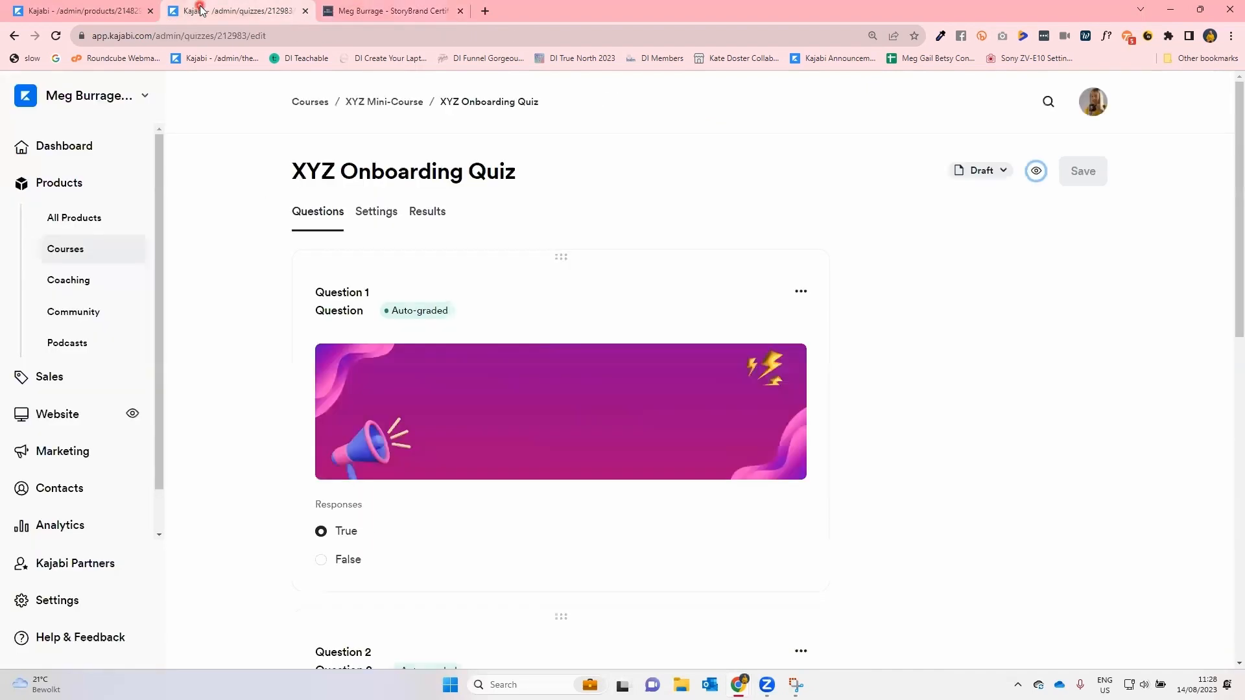
left_click(379, 213)
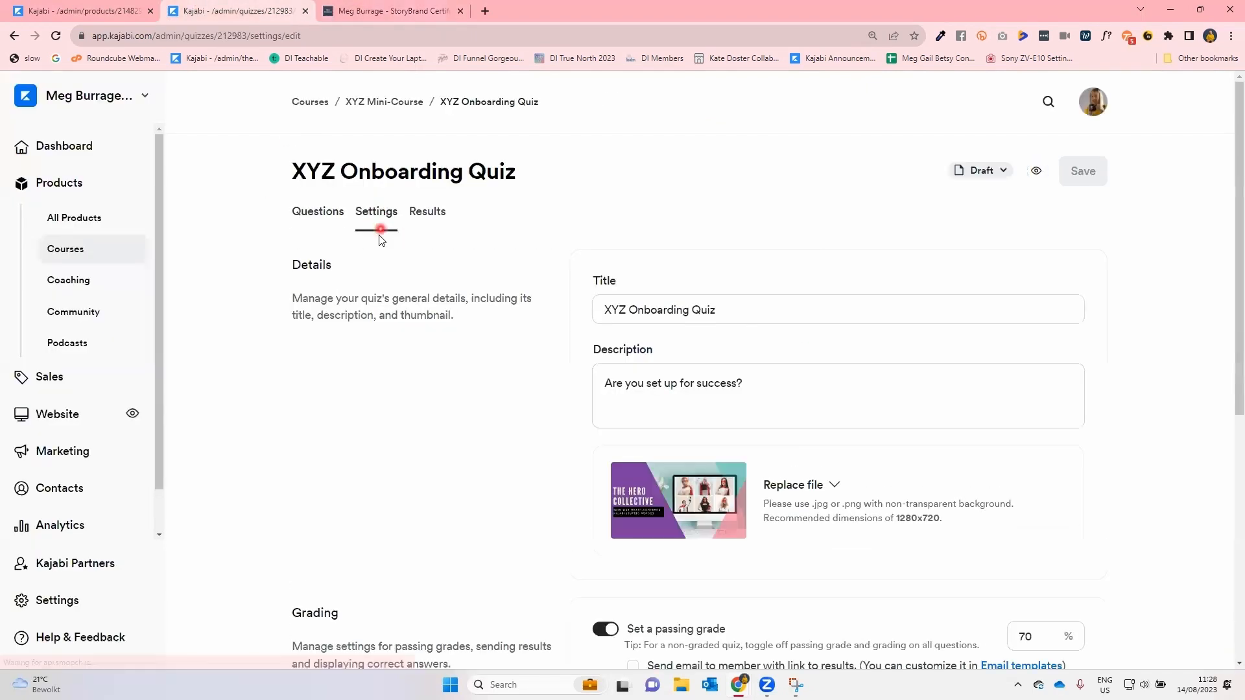
scroll(378, 240, "down", 5)
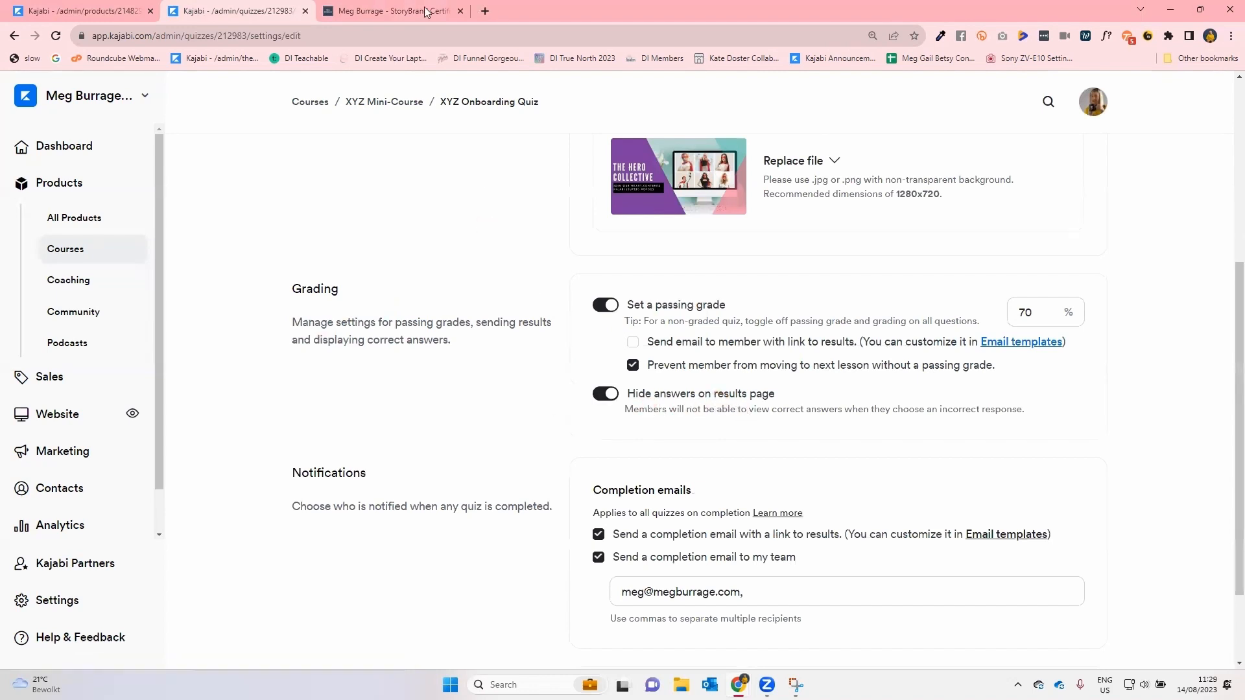
left_click(390, 11)
scroll(399, 459, "up", 7)
scroll(399, 459, "up", 3)
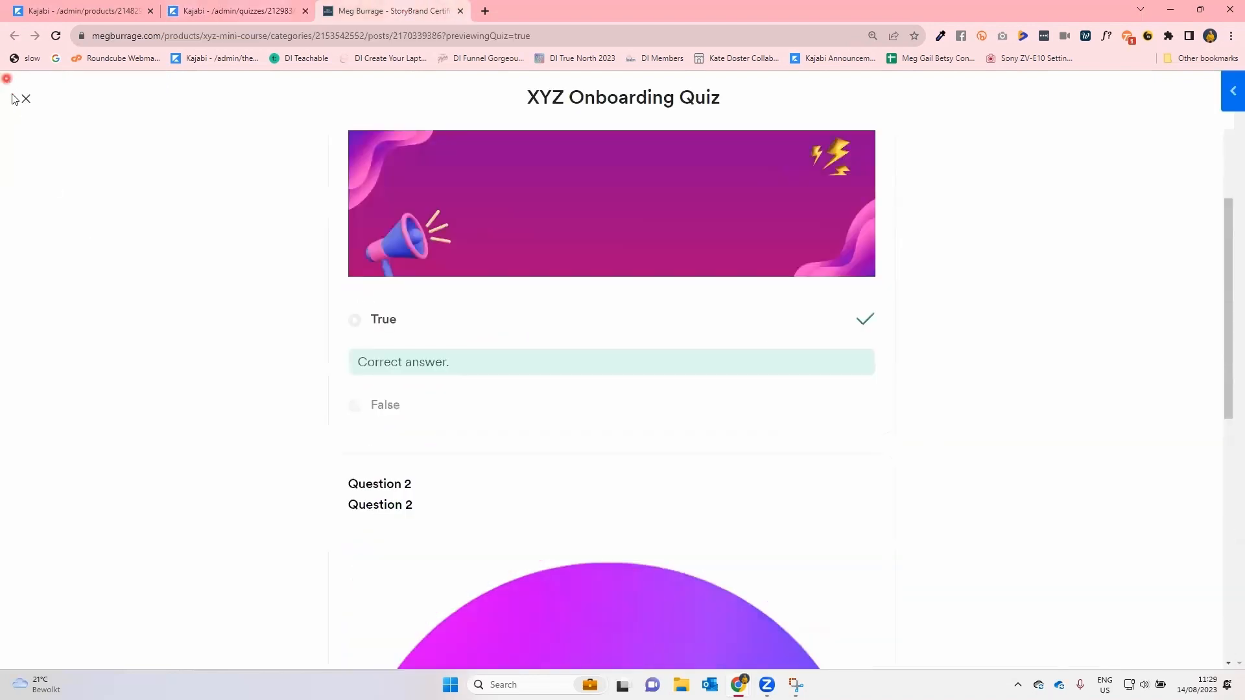
- Retake the quiz, answering True for question 1 and Option 1 and Option 2 for question 2, and submit it
left_click(26, 98)
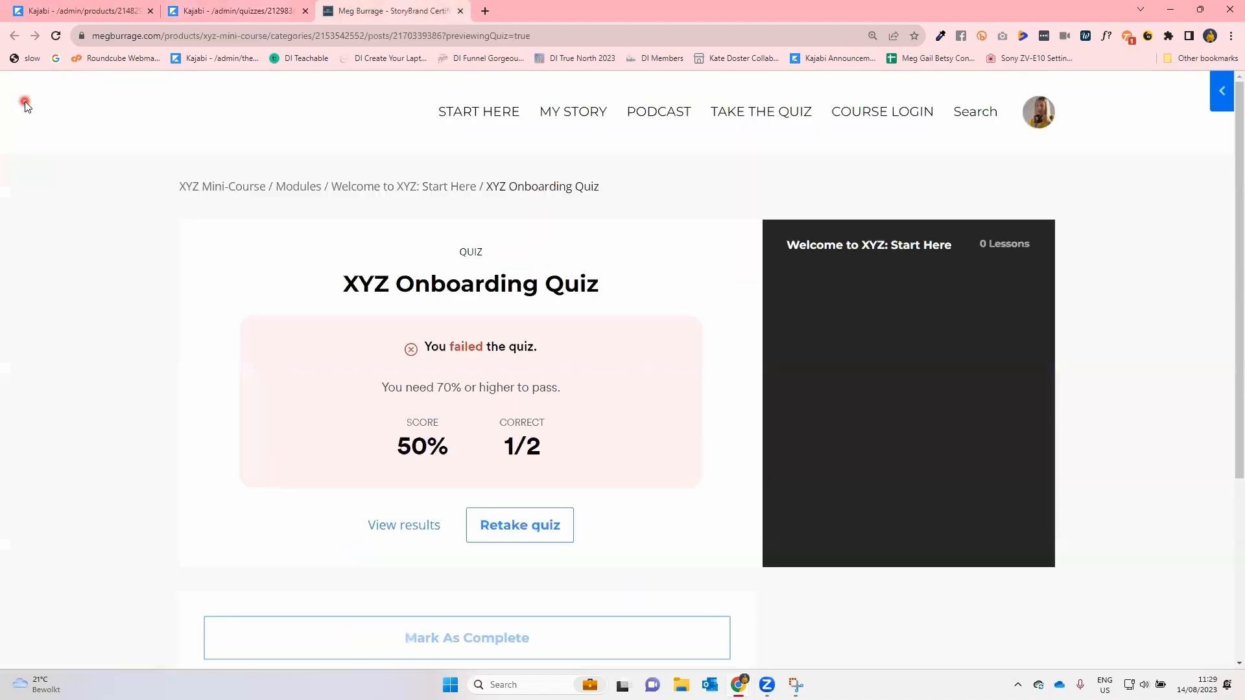
left_click(540, 532)
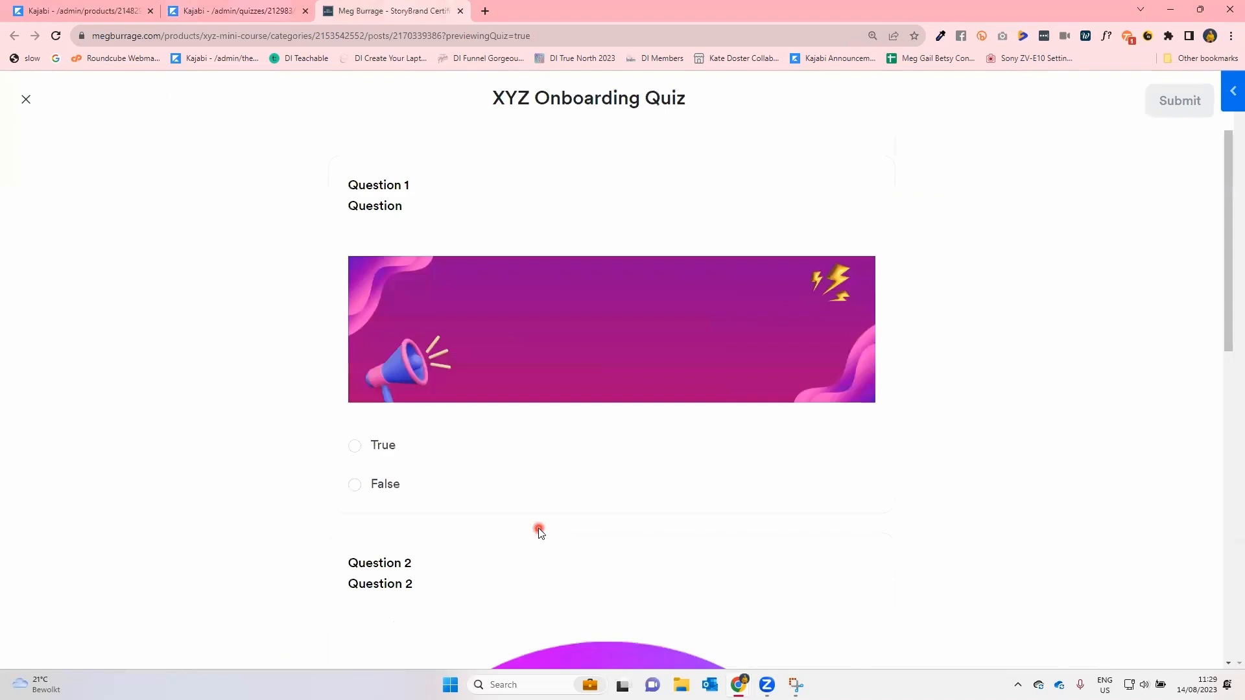
scroll(540, 531, "down", 2)
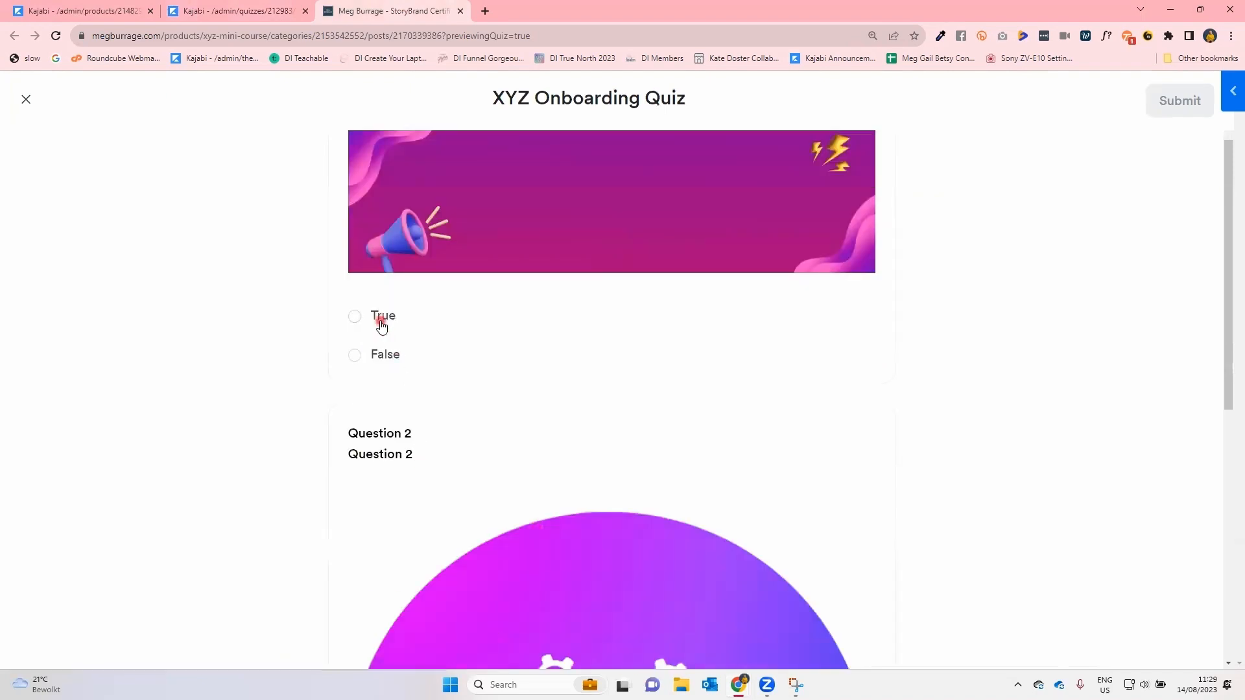
left_click(381, 325)
scroll(376, 327, "down", 8)
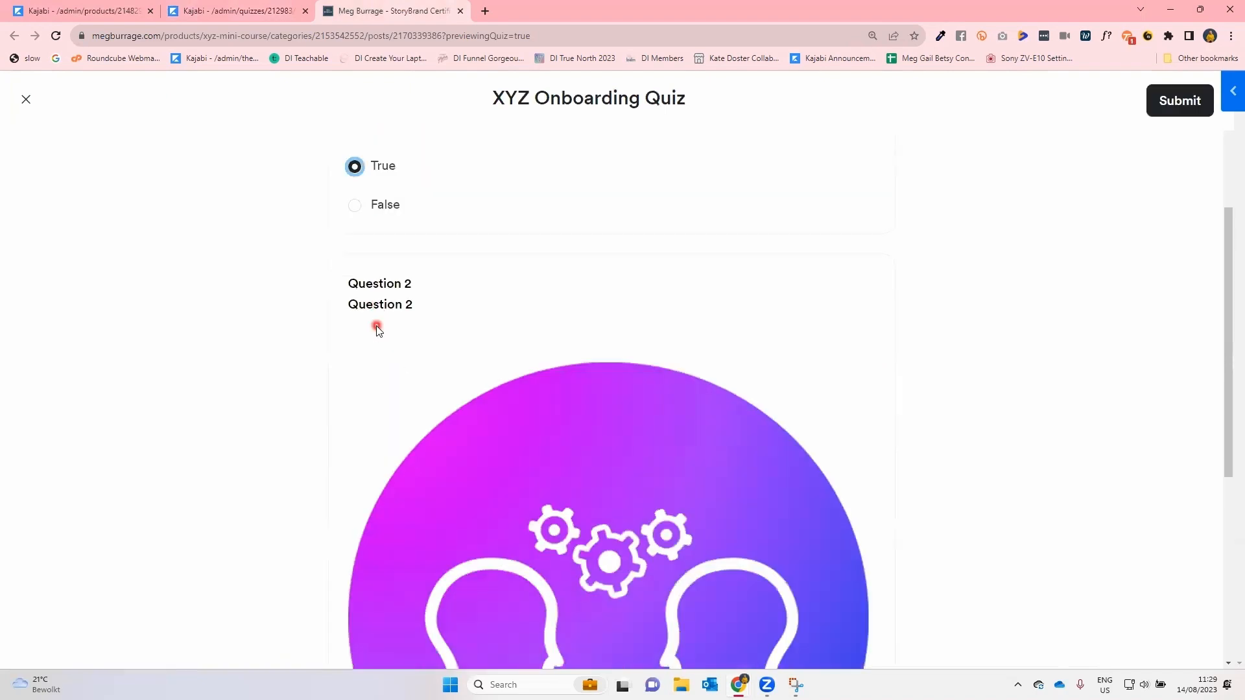
left_click(355, 523)
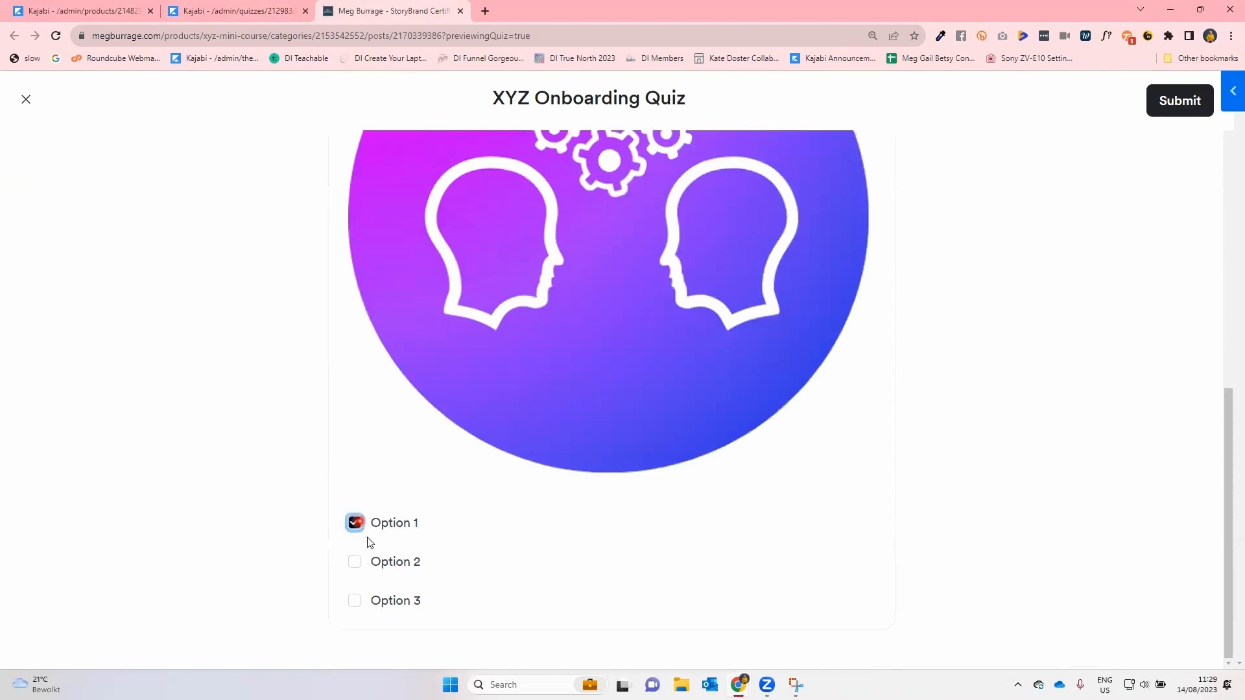
left_click(356, 562)
left_click(1166, 97)
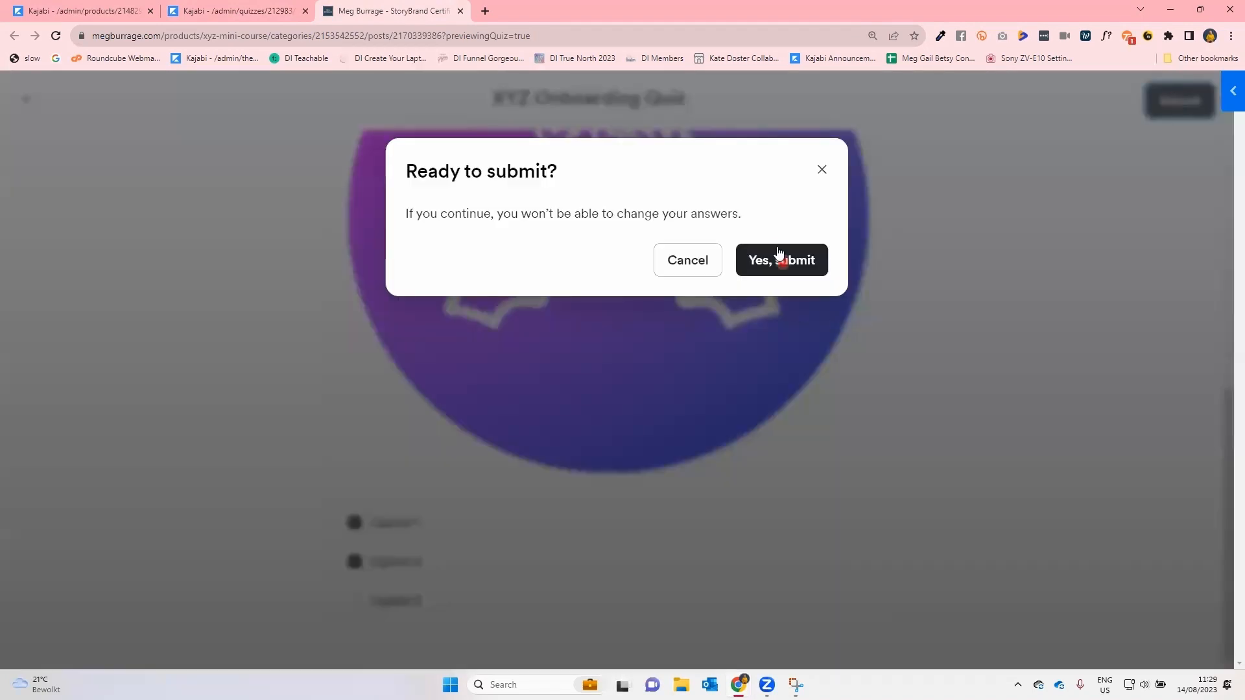
left_click(779, 249)
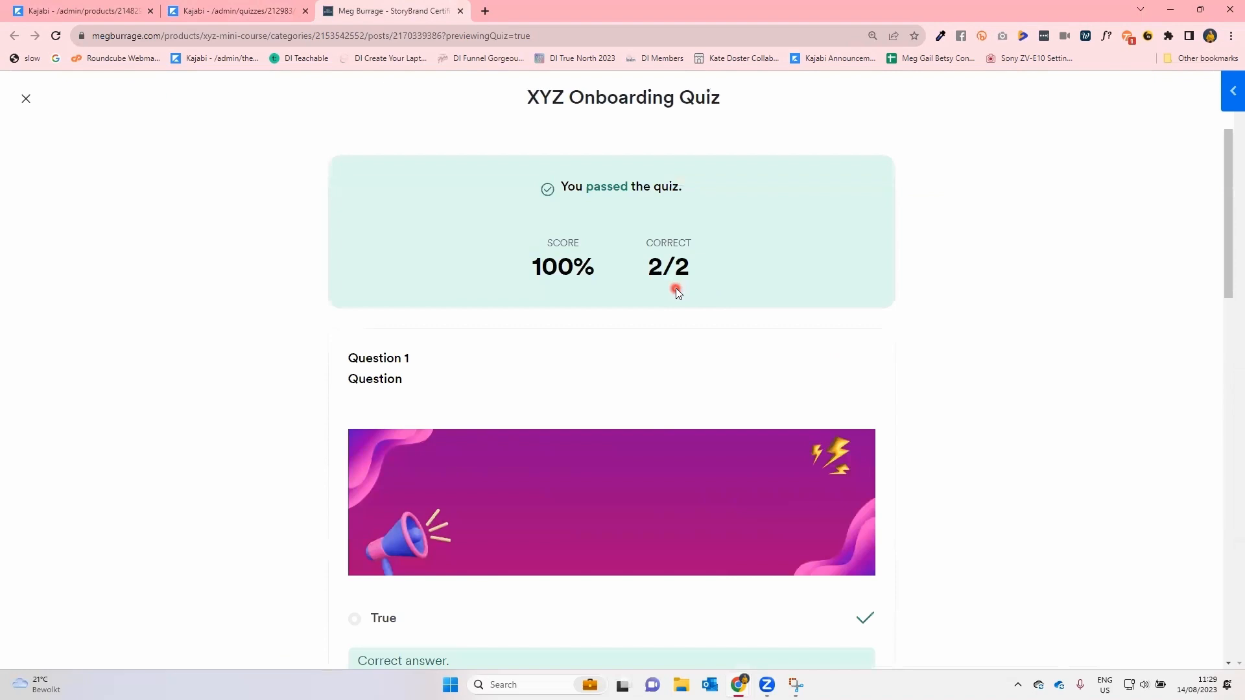
- Compare the quiz's grading settings with the member's results page, and review the quiz's questions and recorded results in the editor
left_click(210, 14)
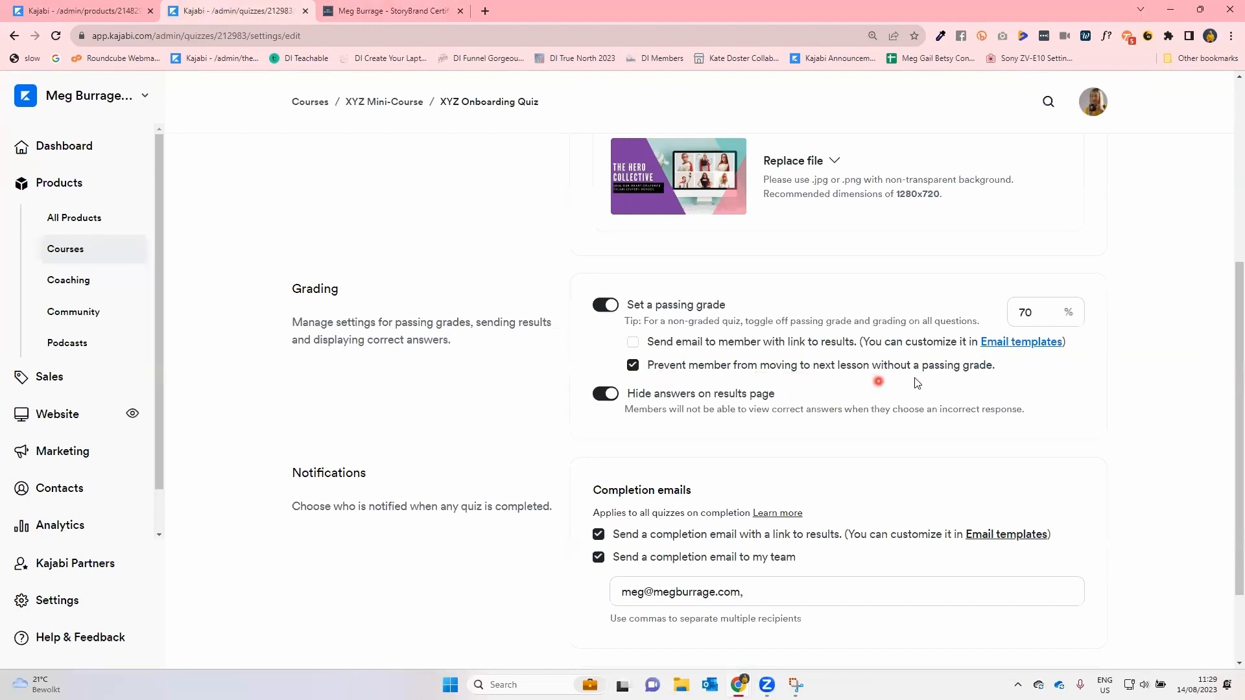
left_click(399, 11)
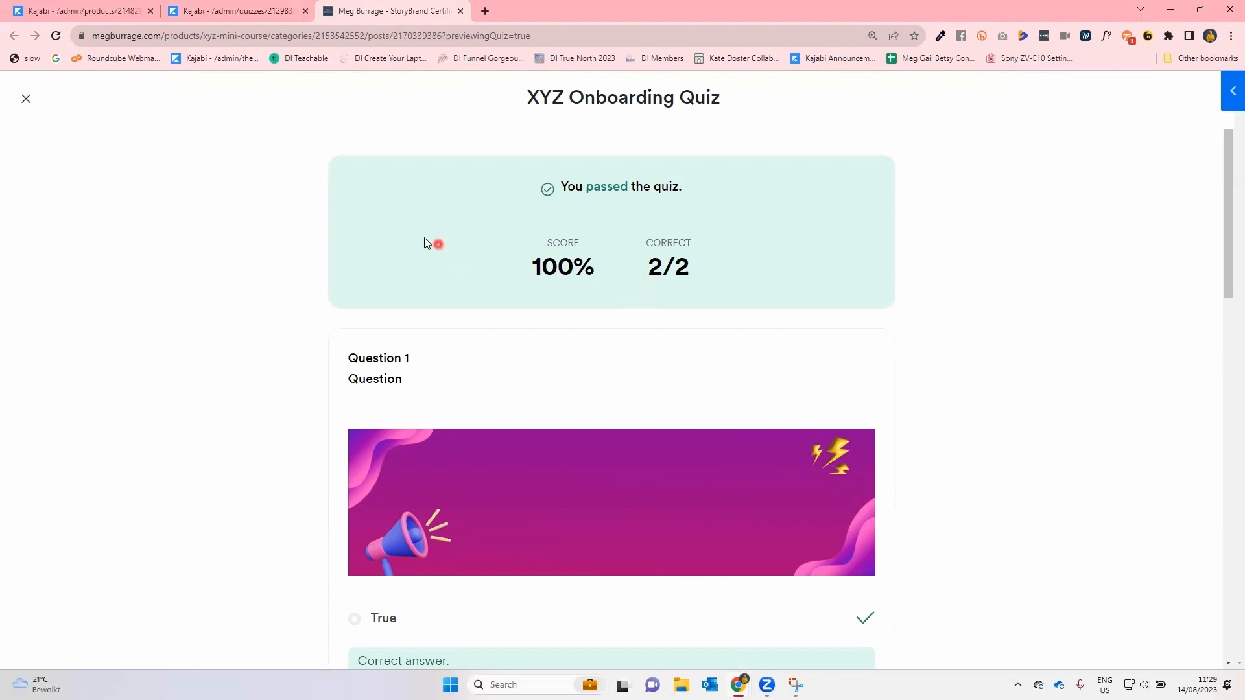
left_click(214, 11)
scroll(375, 479, "up", 5)
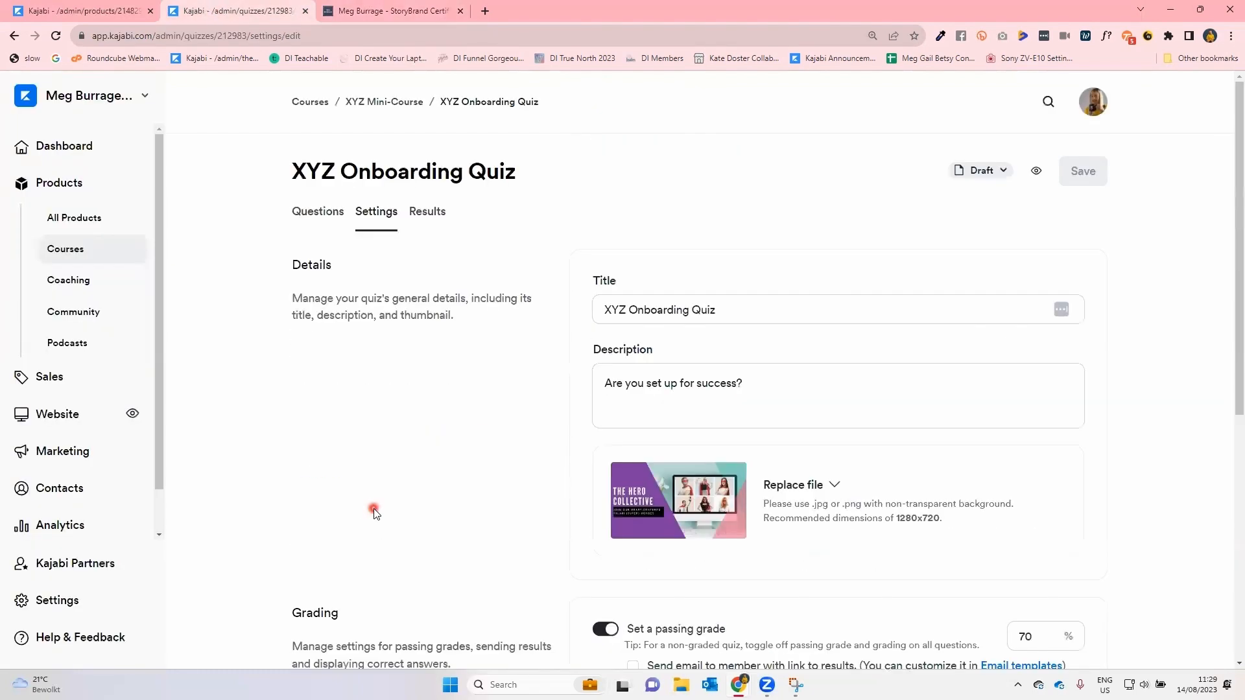
left_click(329, 211)
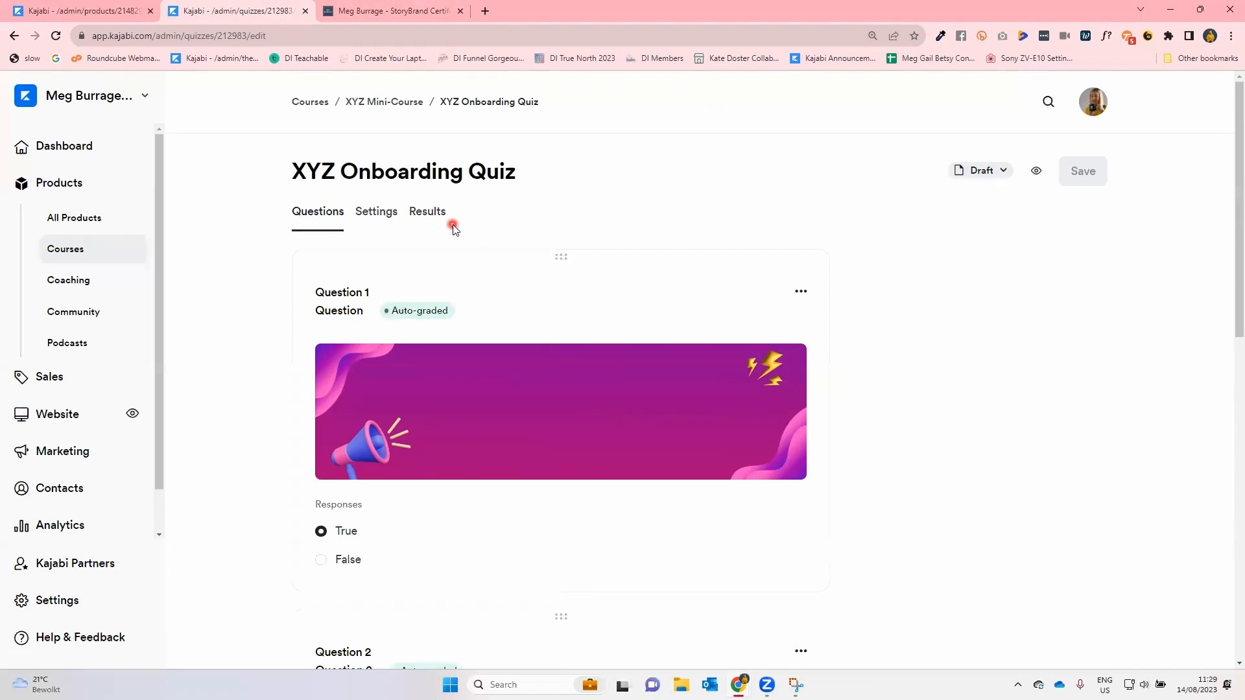
left_click(430, 213)
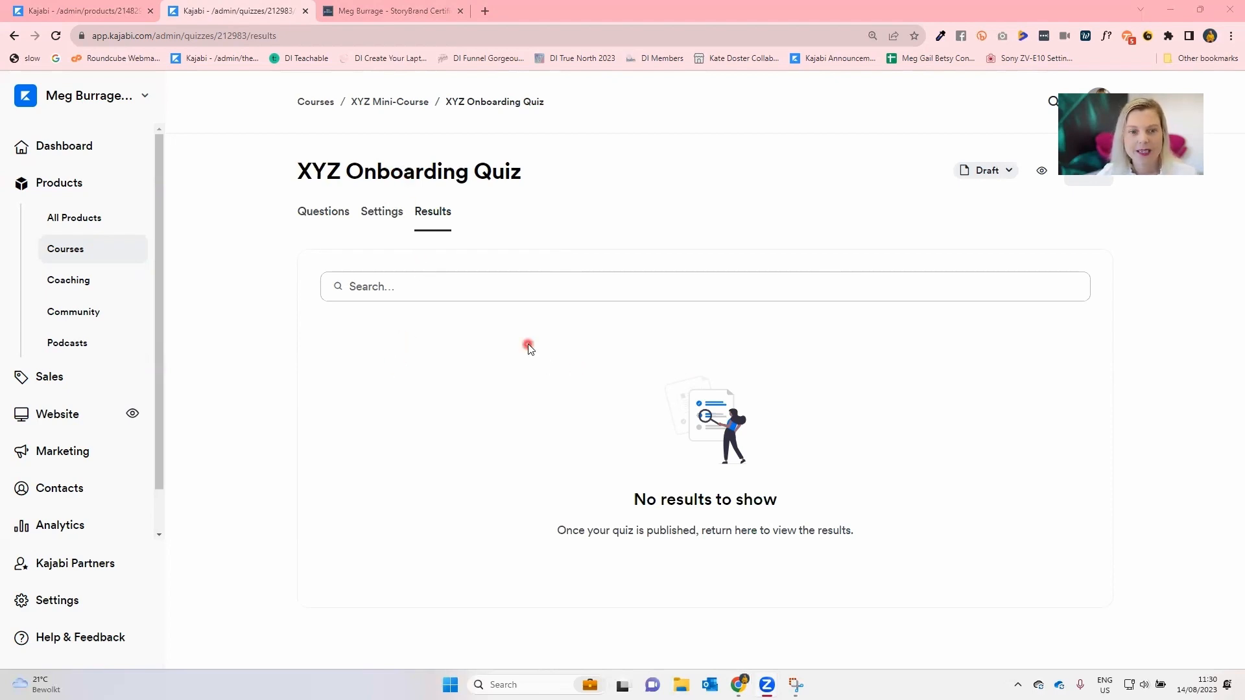
left_click(330, 213)
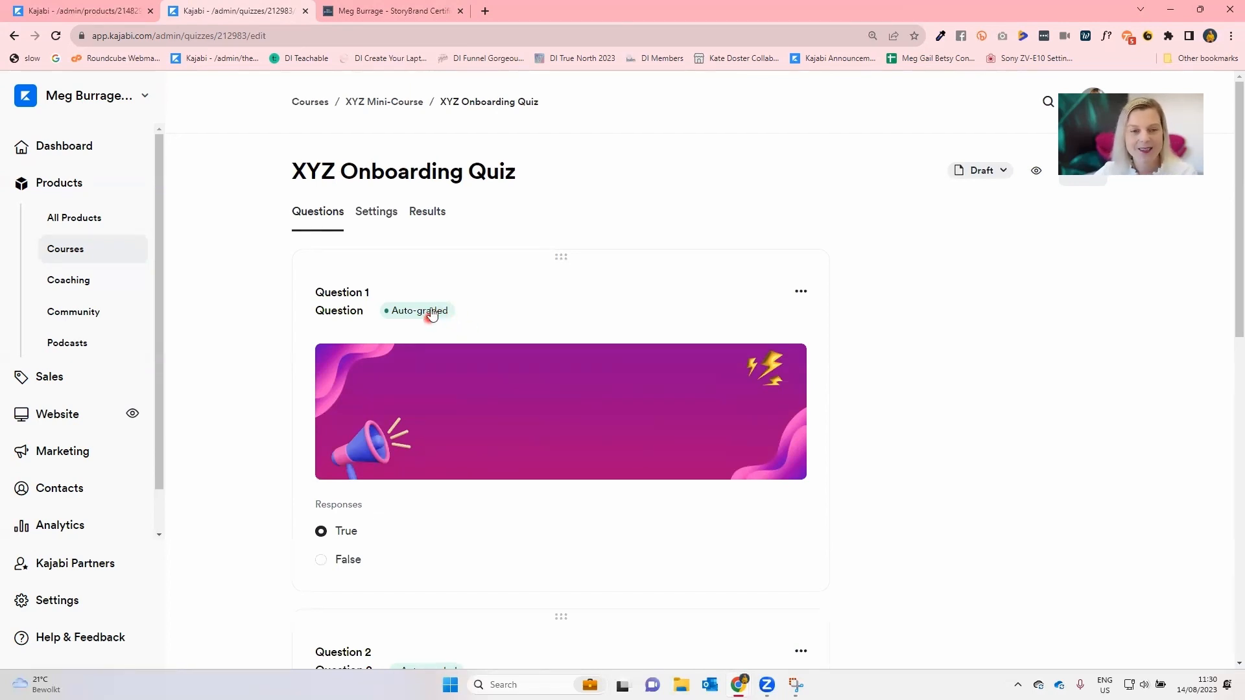
- In the XYZ Mini-Course outline, check the XYZ Onboarding Quiz's publishing options and move it to the start of Step 2: Preparing for XYZ
left_click(371, 103)
scroll(514, 346, "down", 3)
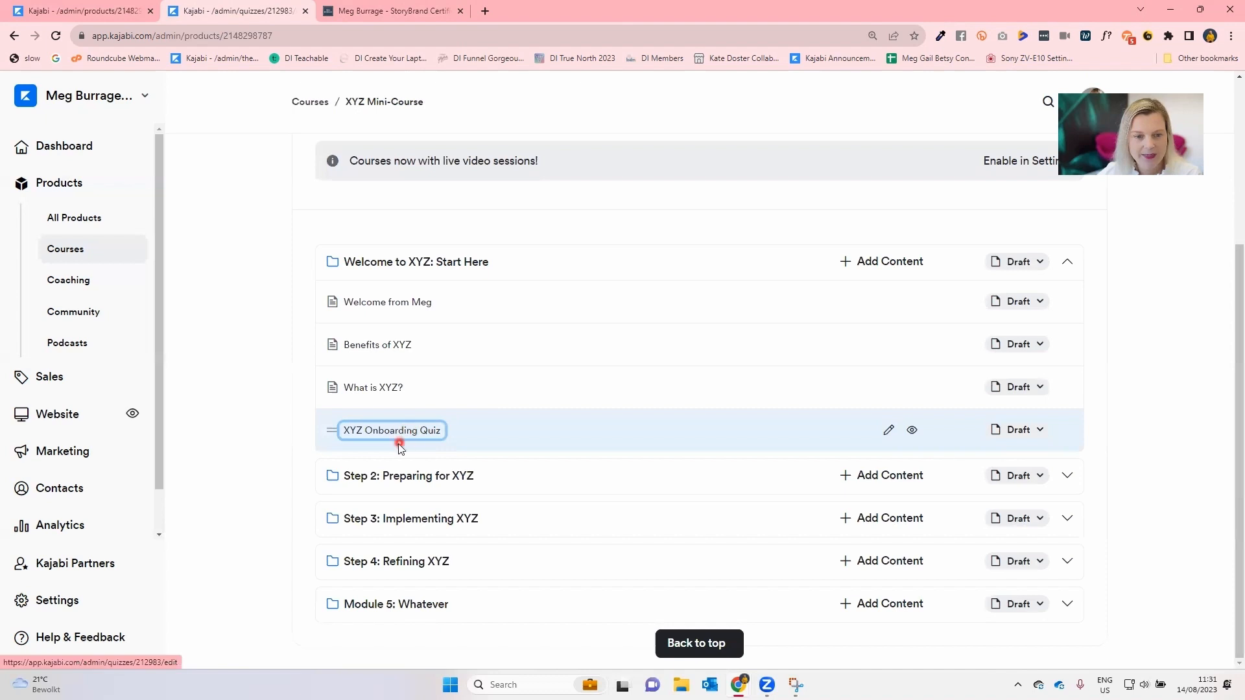
left_click(1020, 430)
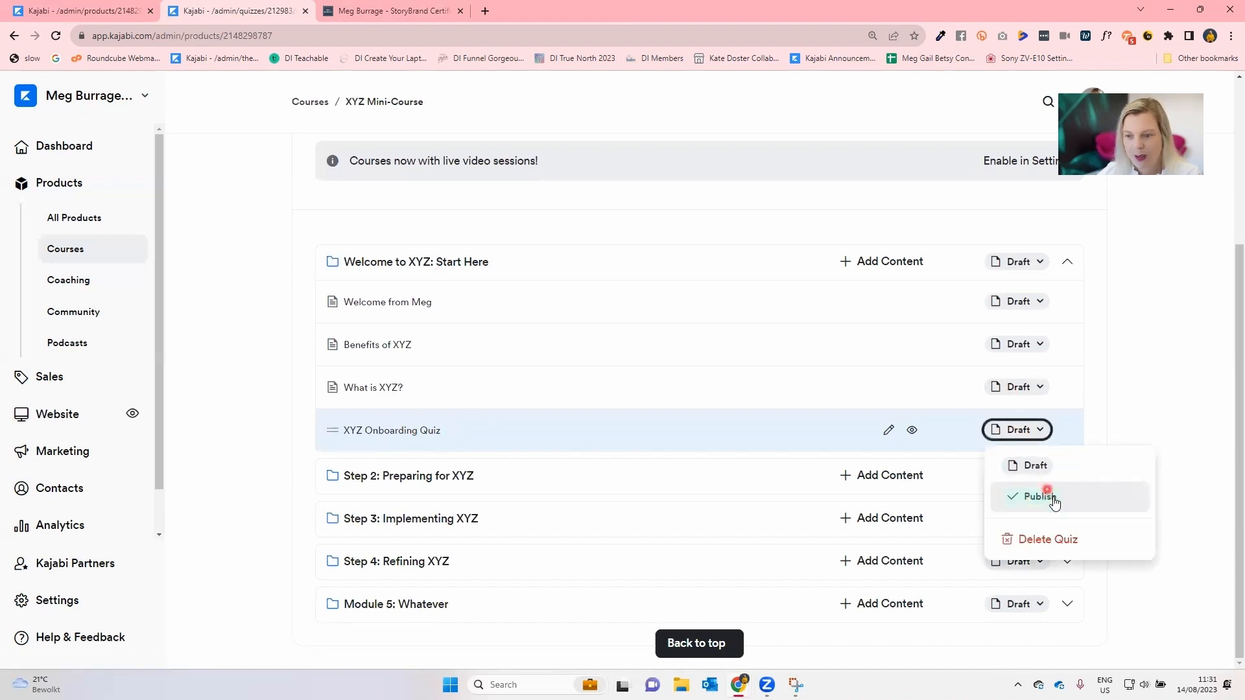
left_click(1150, 399)
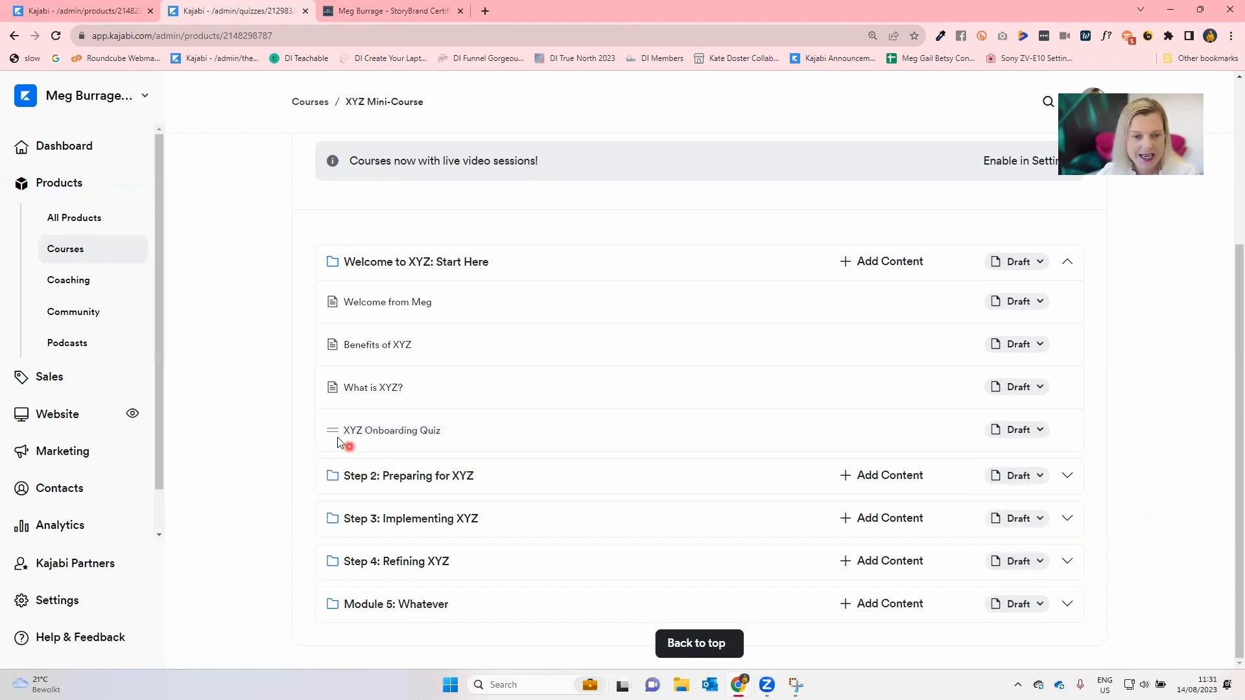
left_click_drag(335, 430, 328, 475)
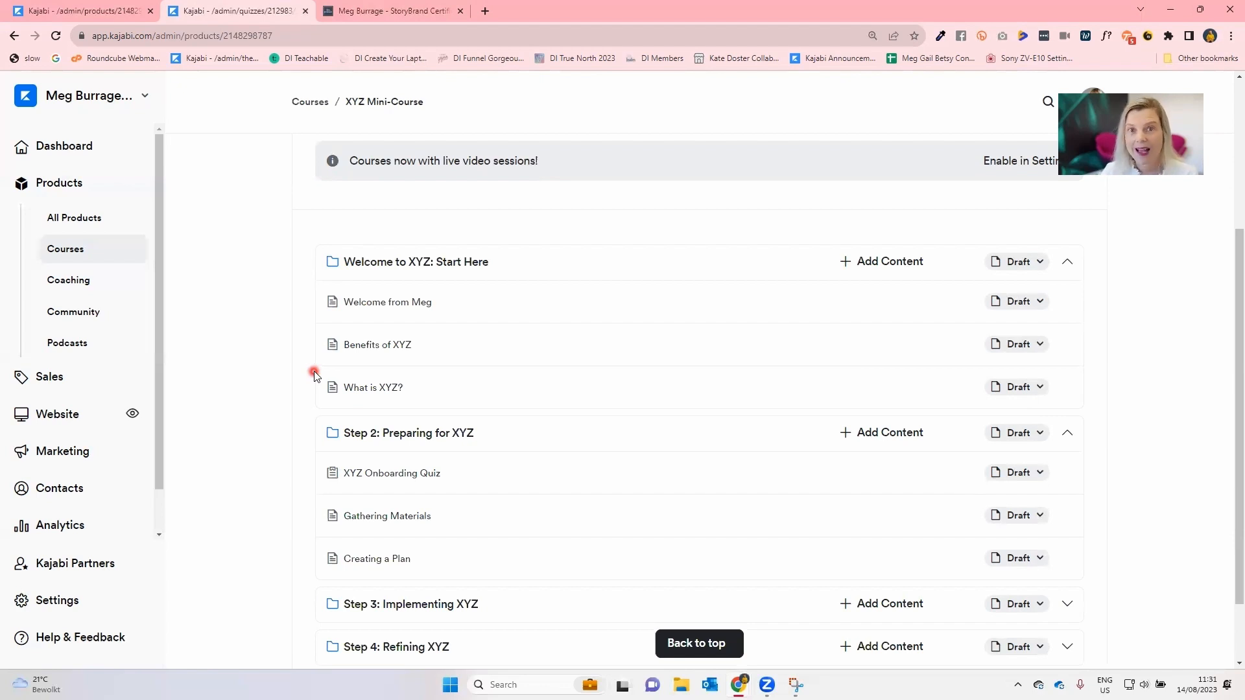
scroll(315, 375, "down", 2)
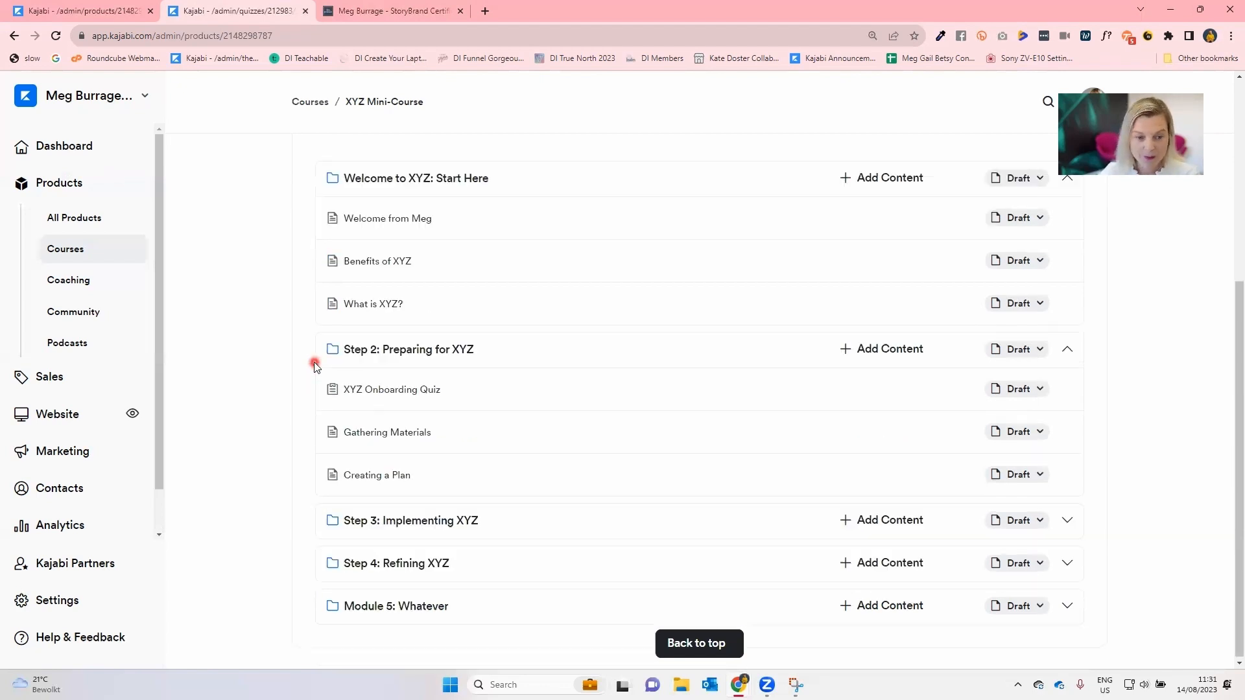